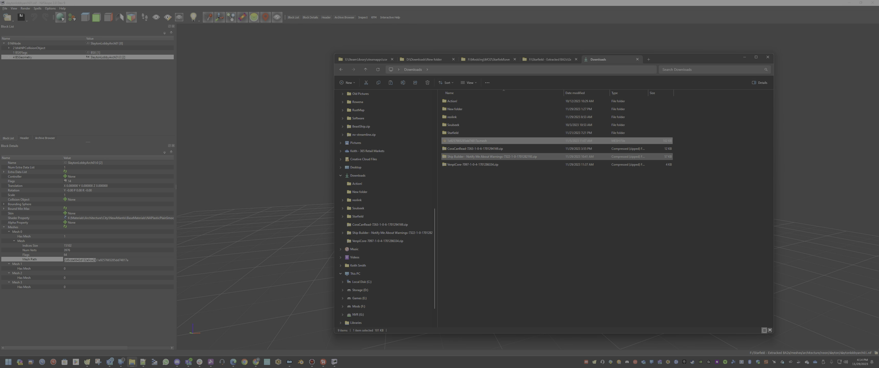
Switch to Blender, dismiss the splash screen and delete the default cube.
click(300, 362)
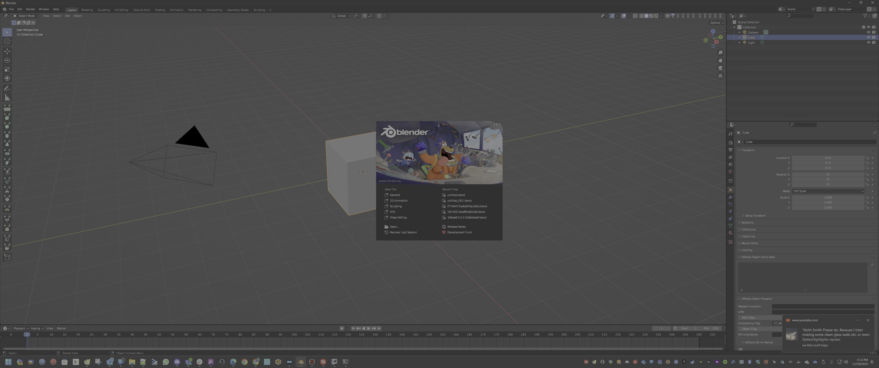
key(Escape)
key(Delete)
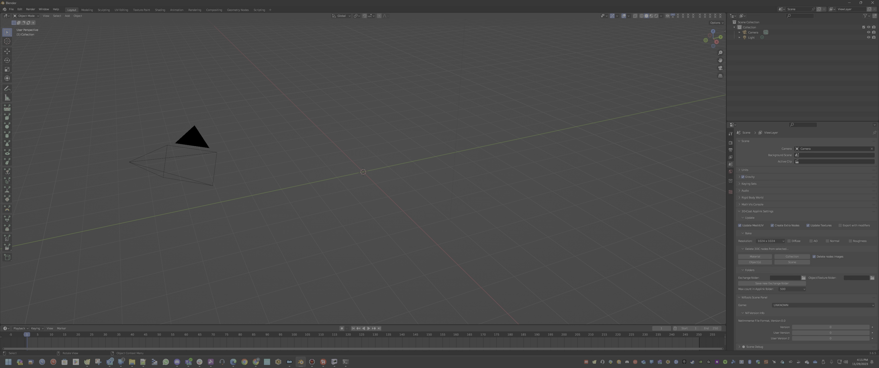
Import the .mesh file from the Downloads folder as Starfield Geometry.
click(12, 9)
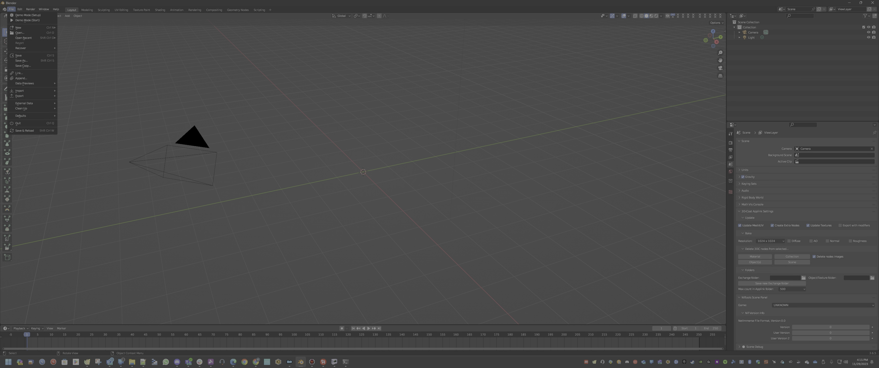
mouse_move(32, 91)
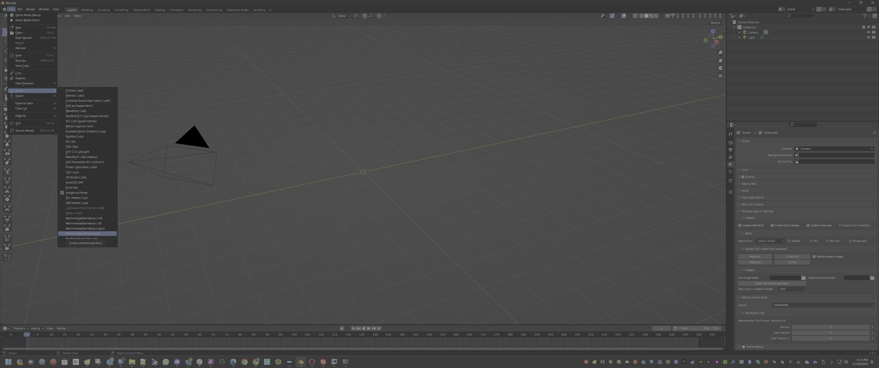
click(84, 234)
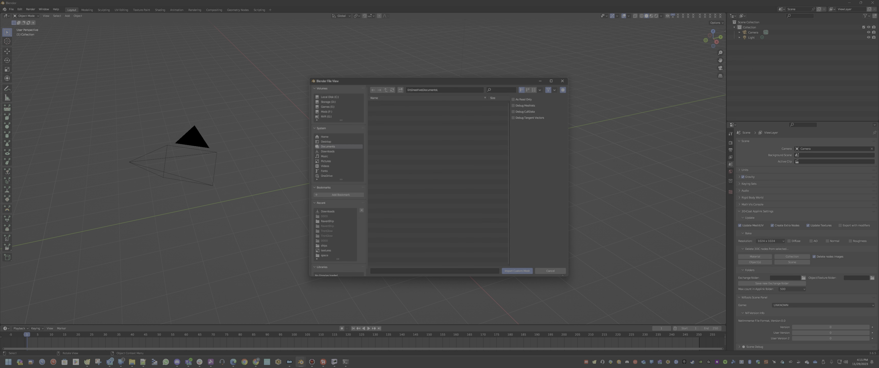
click(323, 150)
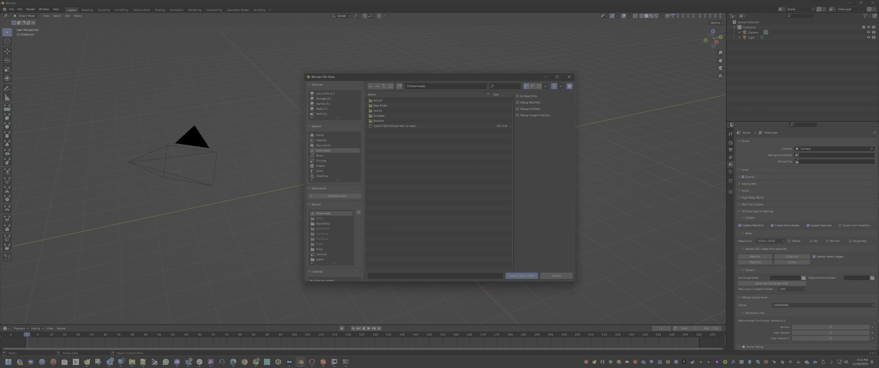
double_click(394, 126)
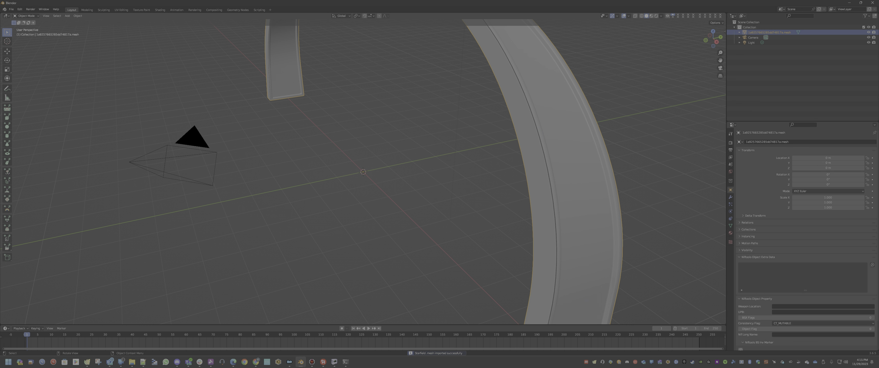
Inspect the imported arch and switch to the Modeling workspace to edit its mesh.
scroll(395, 137, down, 5)
scroll(394, 136, up, 1)
middle_drag(395, 137, 532, 137)
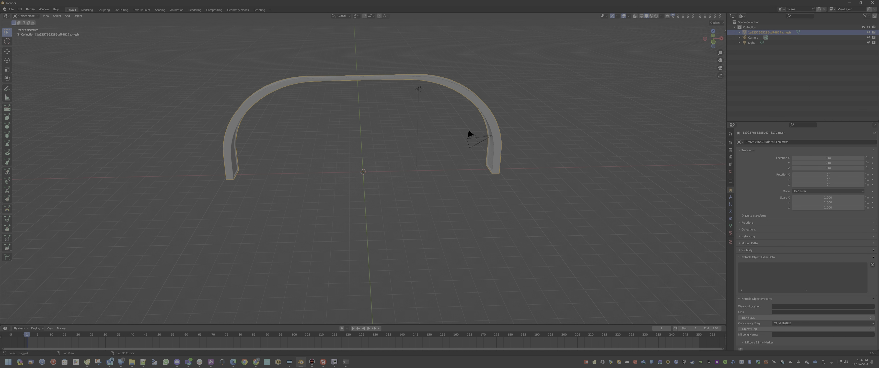
middle_drag(533, 136, 580, 198)
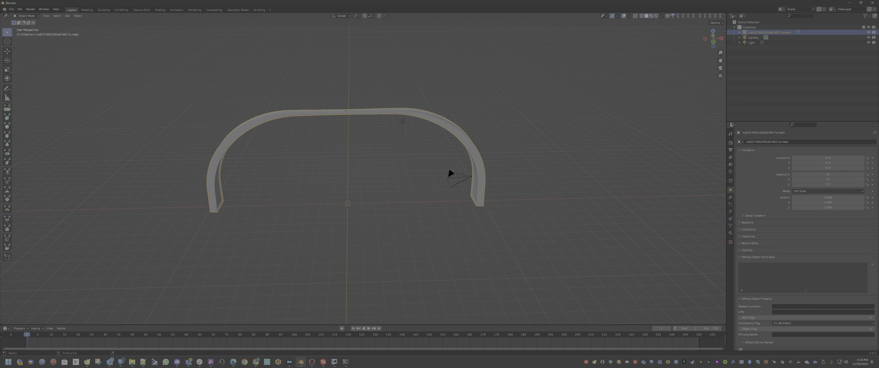
key(Left)
mouse_move(362, 164)
ctrl+middle_down()
mouse_move(362, 219)
mouse_move(362, 116)
mouse_move(362, 163)
mouse_move(381, 129)
mouse_move(534, 120)
mouse_move(420, 140)
mouse_move(456, 141)
mouse_move(419, 148)
mouse_move(490, 134)
mouse_move(466, 123)
mouse_move(469, 144)
mouse_move(557, 155)
mouse_move(524, 154)
mouse_move(519, 140)
mouse_move(382, 150)
mouse_move(434, 164)
mouse_move(491, 143)
mouse_move(520, 161)
mouse_move(652, 160)
ctrl+middle_up()
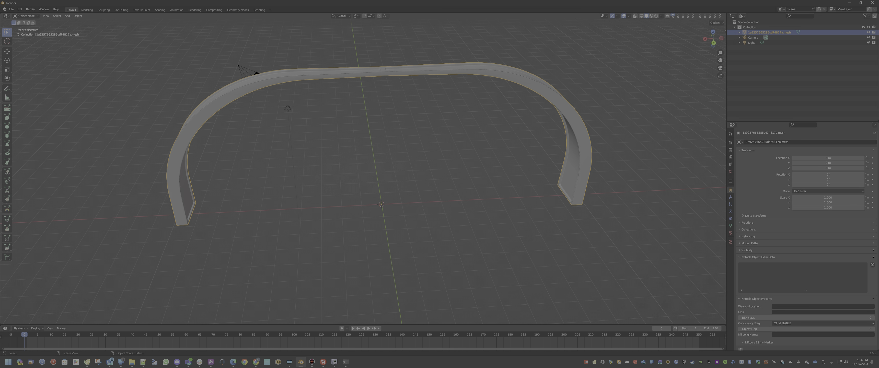
key(ctrl+Page_Down)
scroll(363, 184, down, 8)
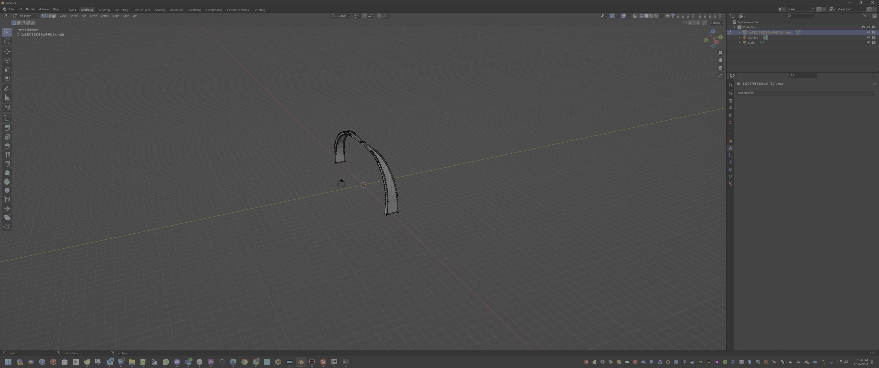
scroll(363, 185, up, 8)
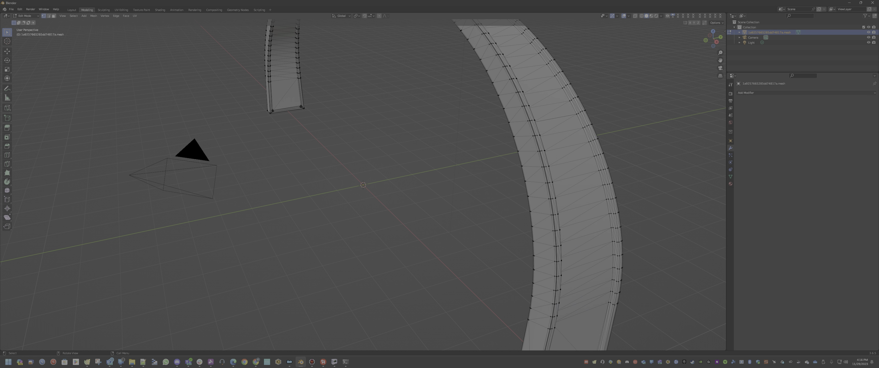
right_click(481, 238)
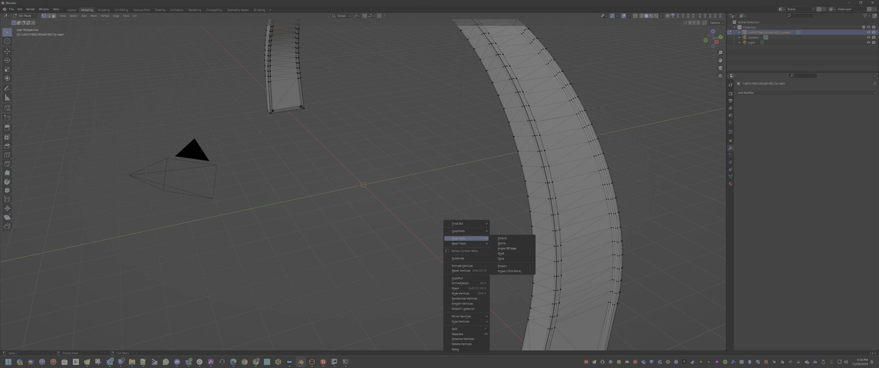
key(b)
key(Escape)
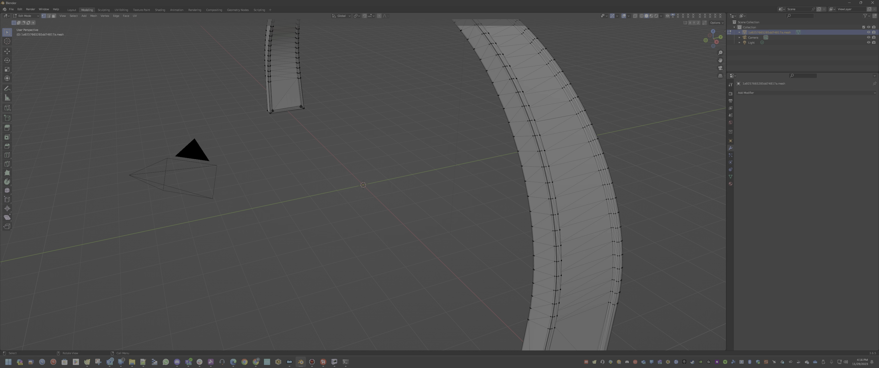
Try selecting edges around the flat panel at the lower end of the near arch leg.
middle_drag(481, 238, 469, 224)
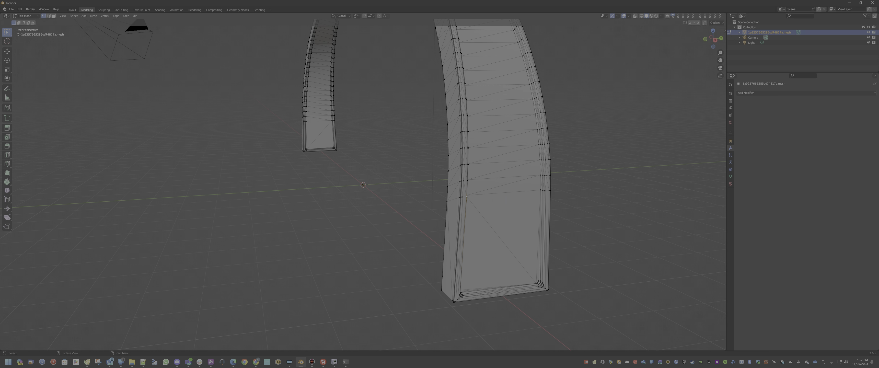
alt+click(466, 197)
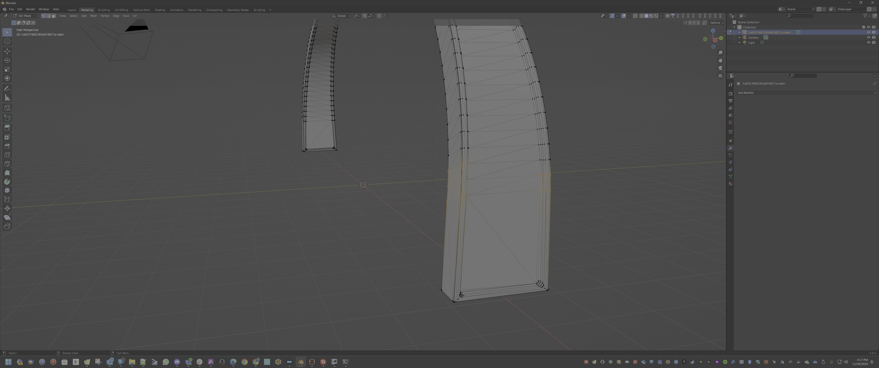
click(49, 15)
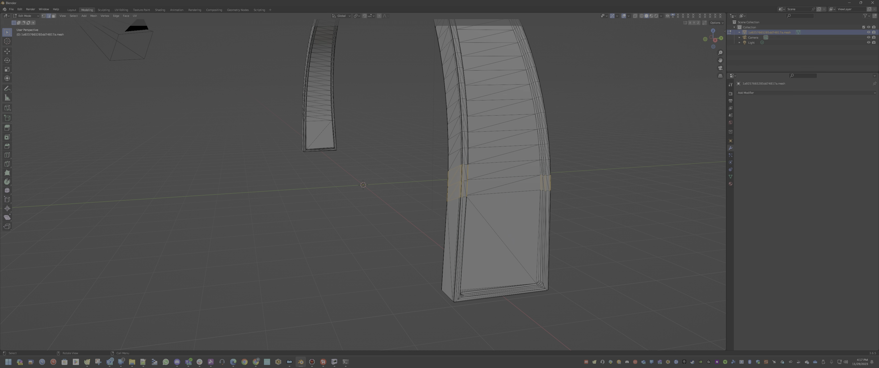
click(501, 239)
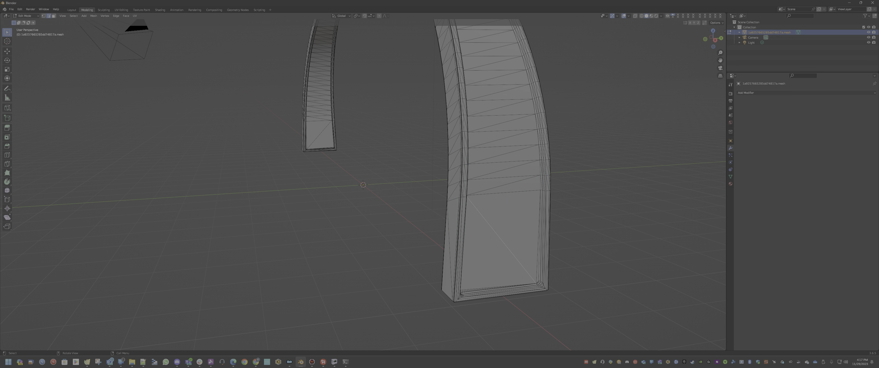
click(502, 193)
click(503, 185)
click(504, 178)
Delete the upper triangular face of the flat panel at the lower end of the near arch leg.
key(3)
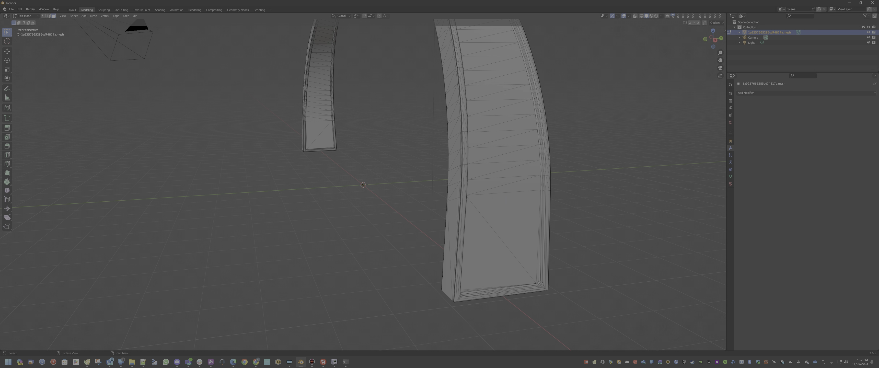
click(486, 256)
click(515, 223)
right_click(459, 221)
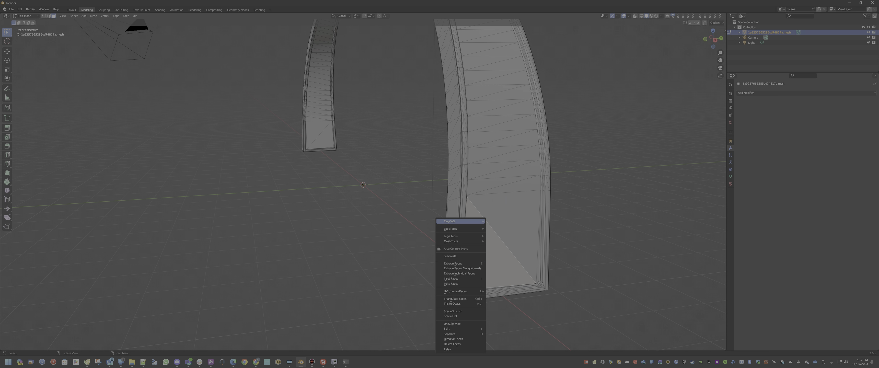
mouse_move(459, 221)
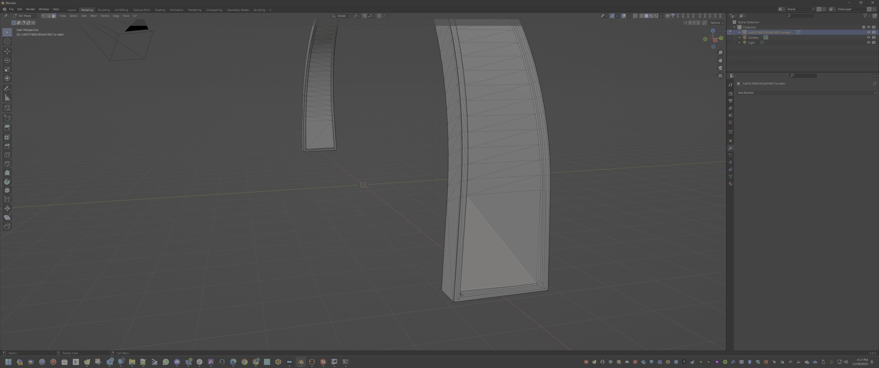
click(512, 227)
key(x)
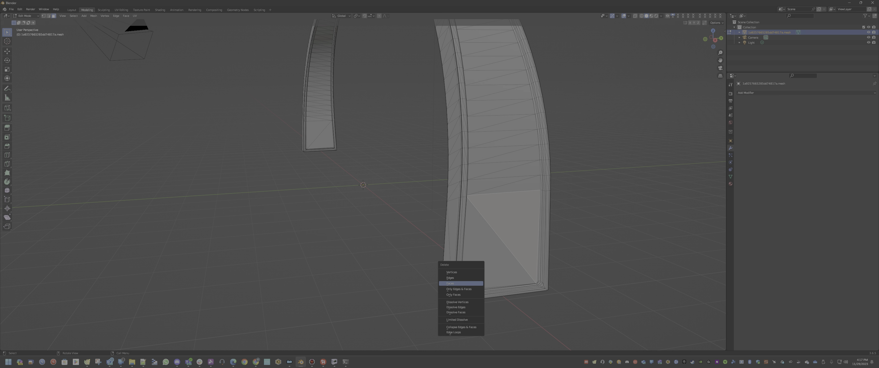
click(458, 284)
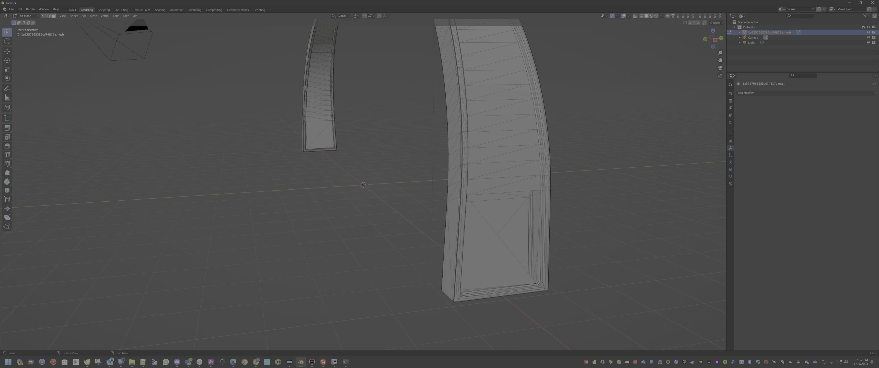
Delete the diagonal edge inside the opened panel of the near leg, along with its attached faces.
click(489, 258)
right_click(474, 222)
click(500, 212)
key(2)
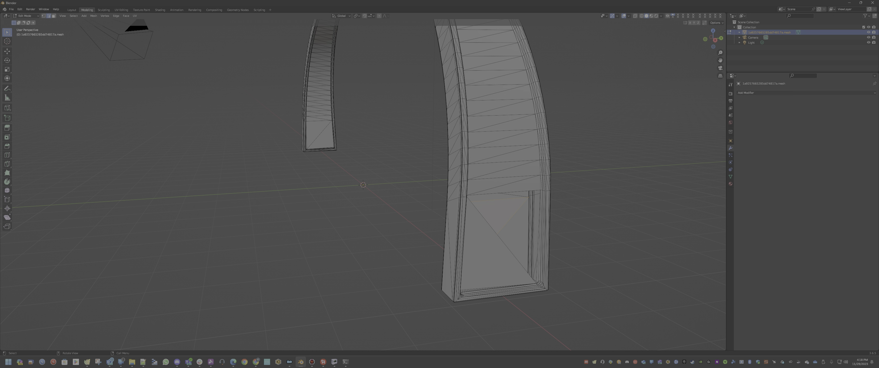
click(499, 236)
key(x)
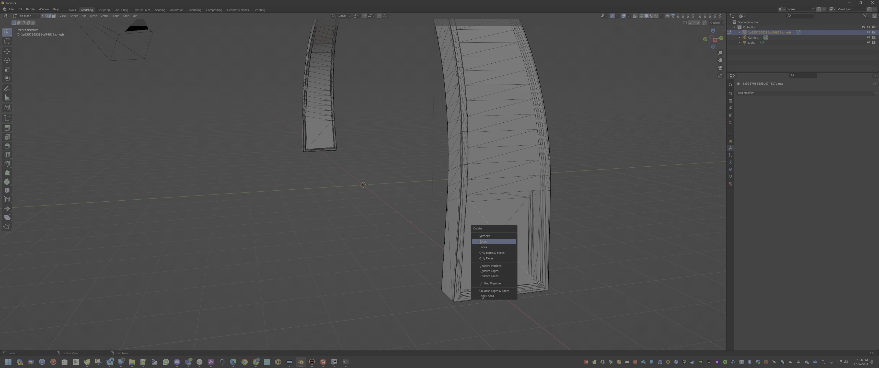
key(Return)
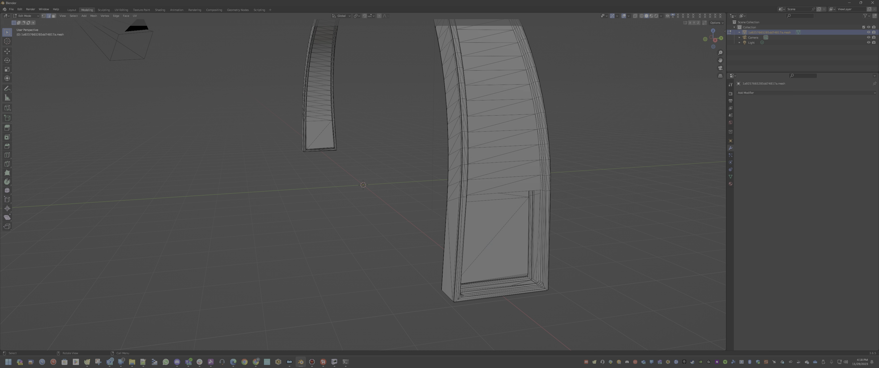
Delete an edge of the narrow strip directly above the opening in the near leg.
middle_drag(478, 205, 392, 205)
click(420, 211)
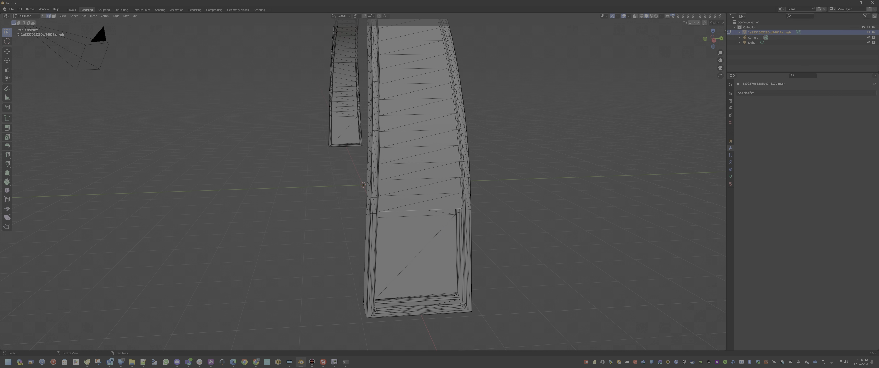
right_click(420, 210)
click(416, 215)
click(392, 207)
key(x)
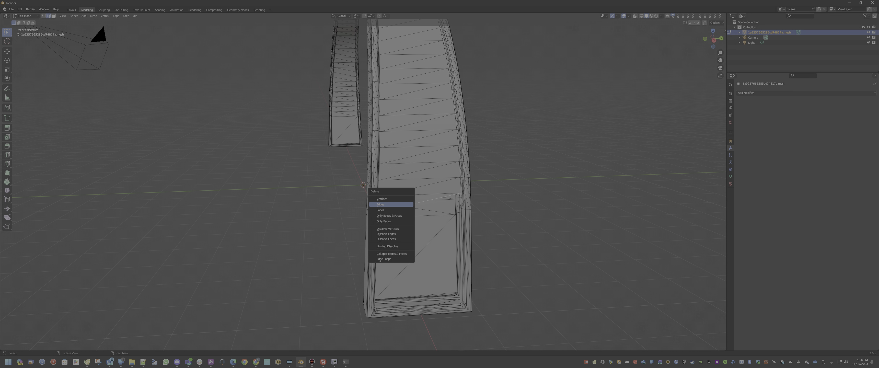
click(391, 204)
Inspect the edited arch leg and return from the Modeling workspace to the Layout workspace.
mouse_move(393, 205)
middle_down()
mouse_move(413, 206)
mouse_move(386, 204)
middle_up()
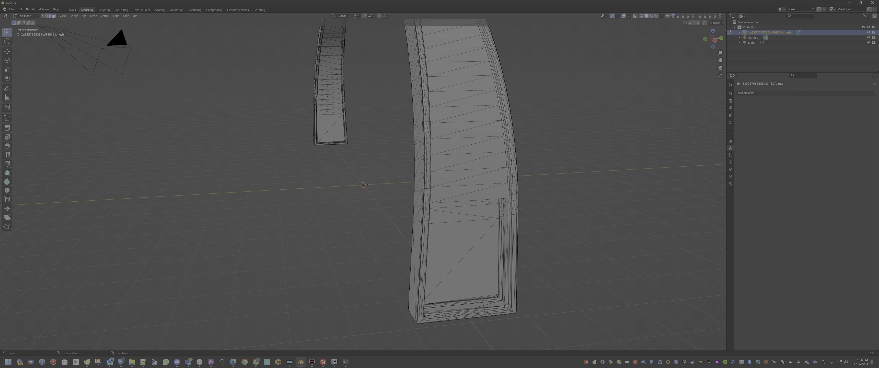
scroll(387, 204, down, 8)
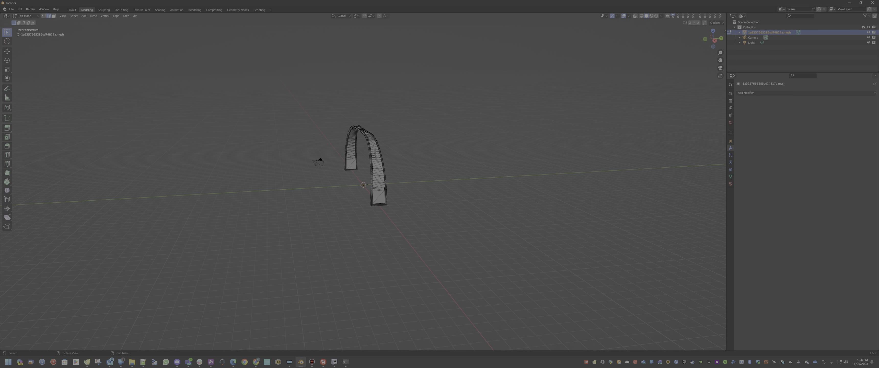
scroll(386, 205, up, 5)
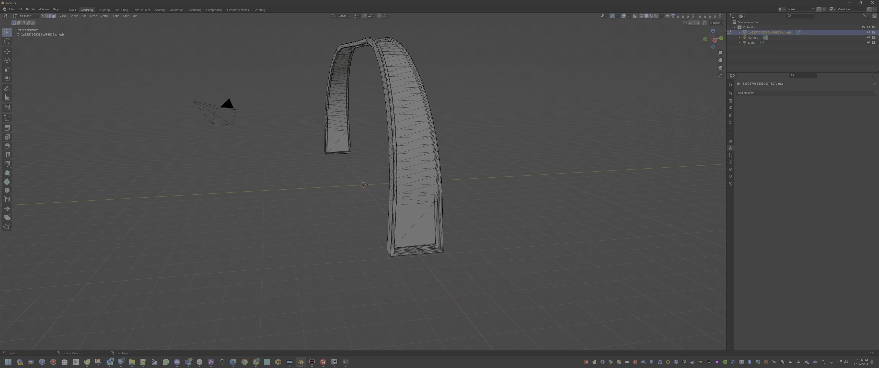
middle_drag(386, 204, 404, 223)
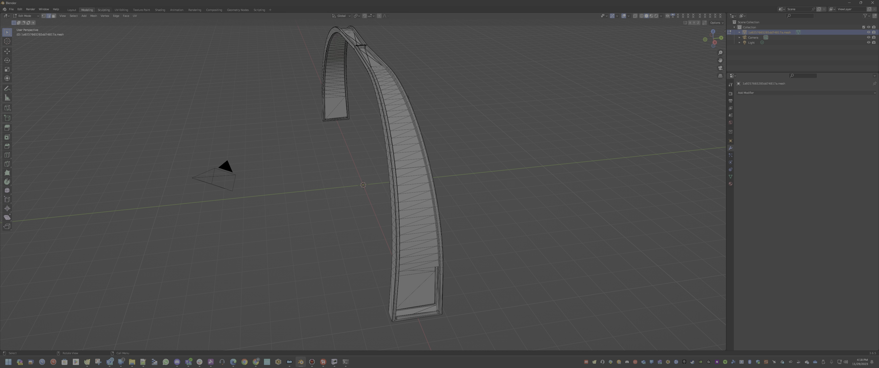
key(ctrl+Page_Up)
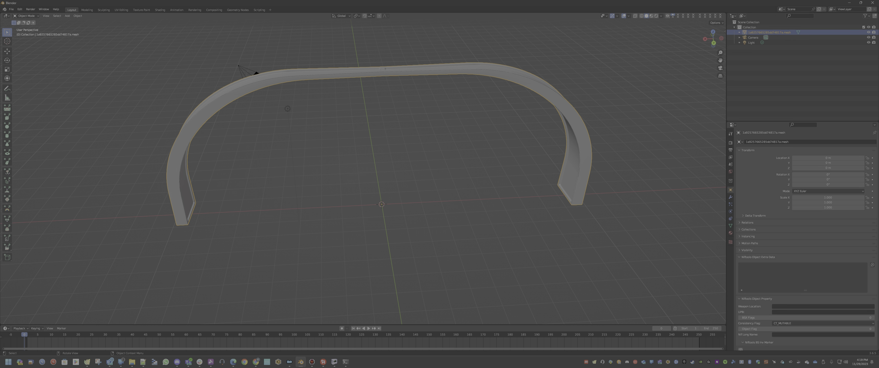
Set up a Starfield Geometry (.mesh) export to the Downloads folder, targeting the existing arch mesh file.
click(11, 9)
mouse_move(34, 96)
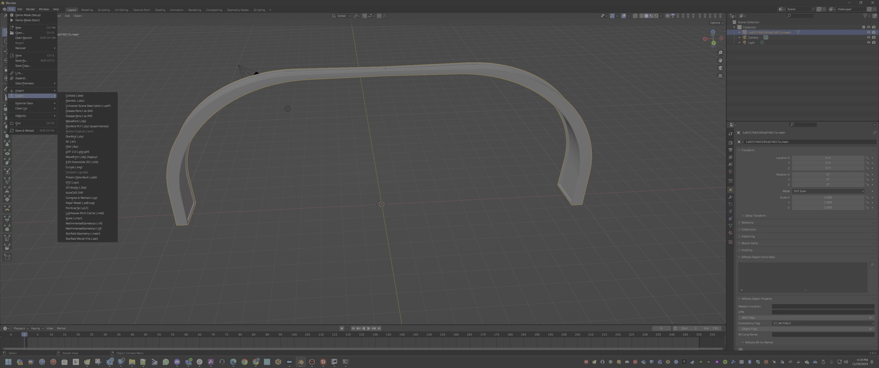
click(83, 234)
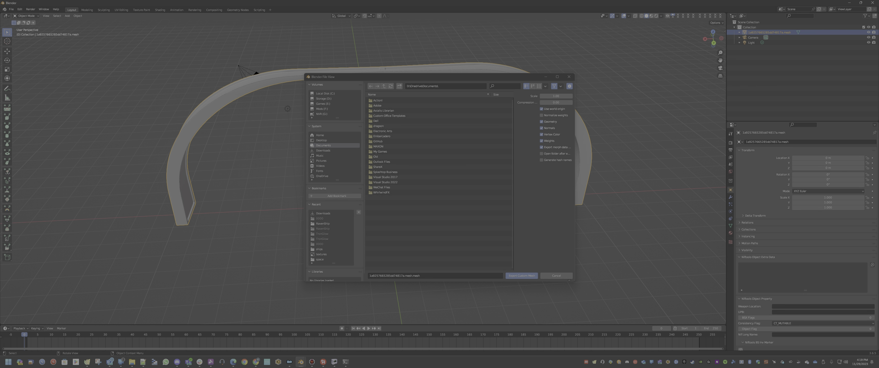
click(324, 151)
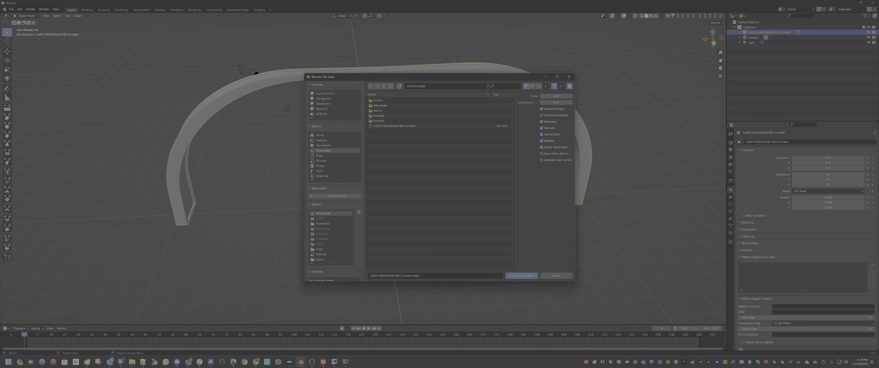
click(394, 126)
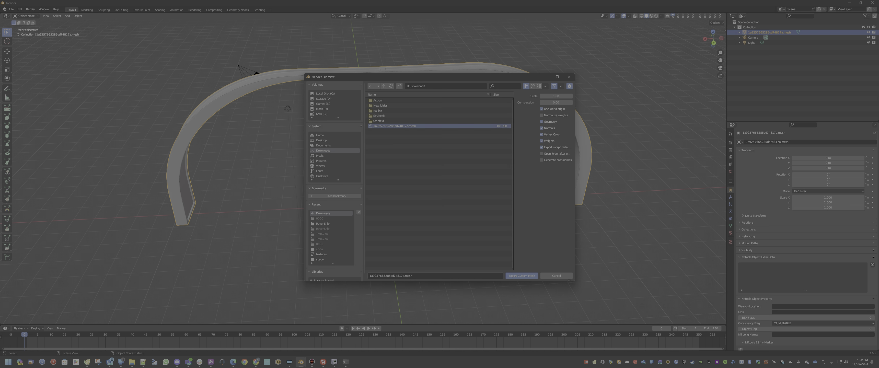
Export over the existing mesh file, checking its entry in File Explorer's Downloads folder before and after.
click(132, 362)
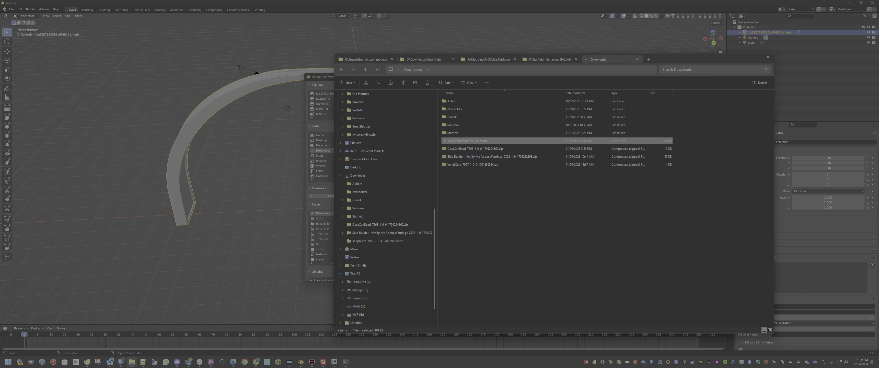
drag(693, 61, 349, 44)
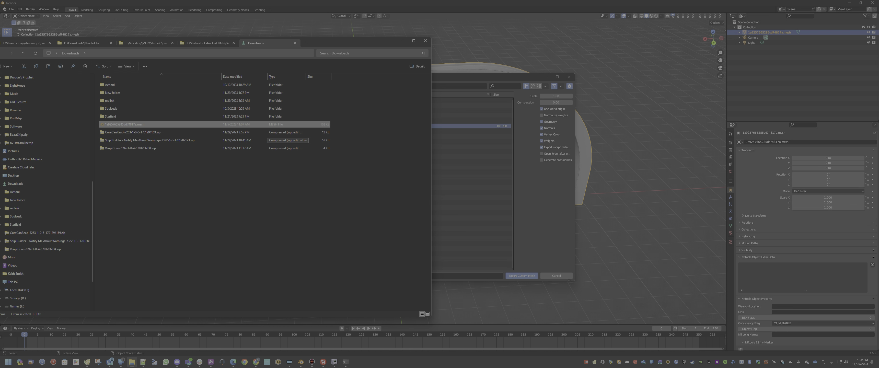
key(alt+Tab)
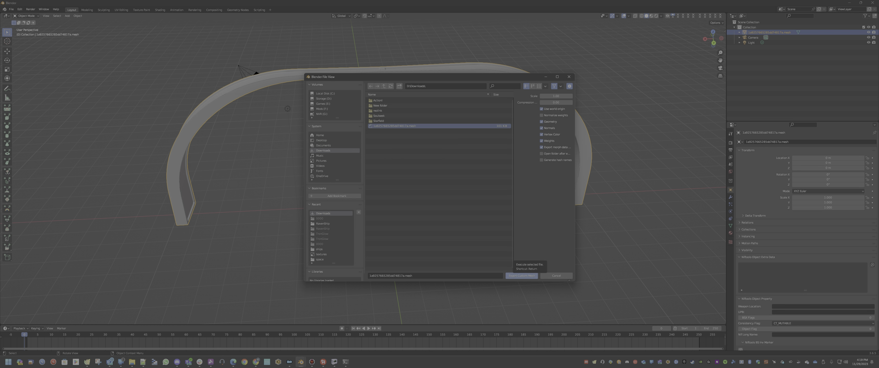
click(522, 276)
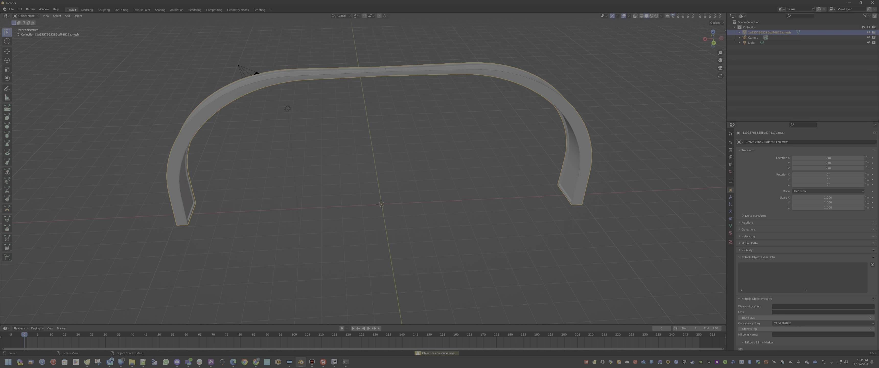
click(132, 361)
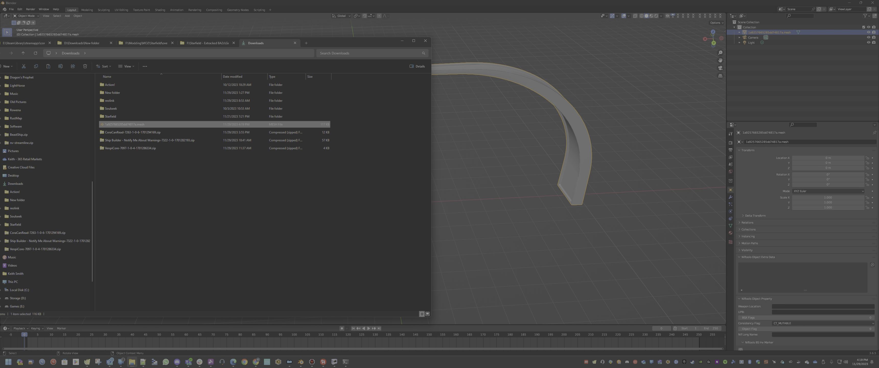
Delete the arch from the Blender scene and close Blender without saving the changes.
click(795, 65)
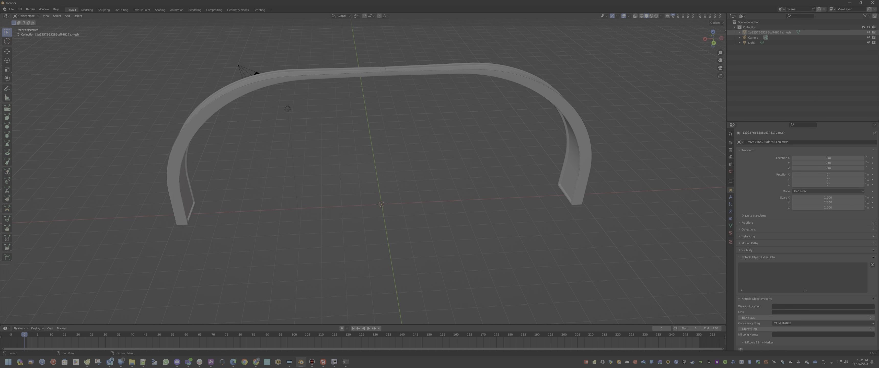
key(Delete)
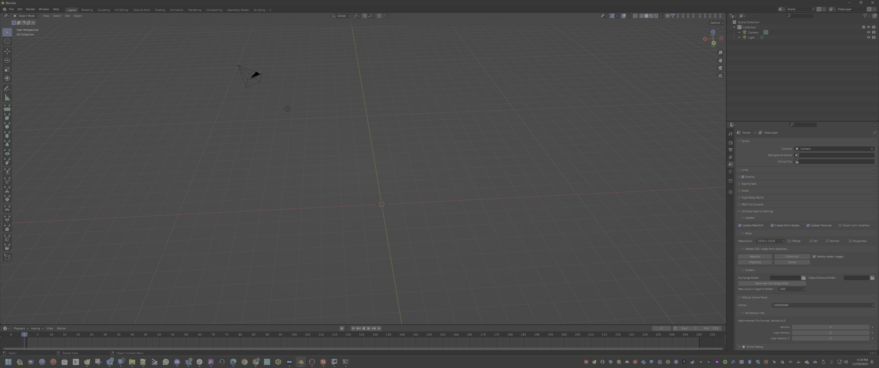
click(12, 9)
mouse_move(31, 103)
click(11, 9)
click(873, 3)
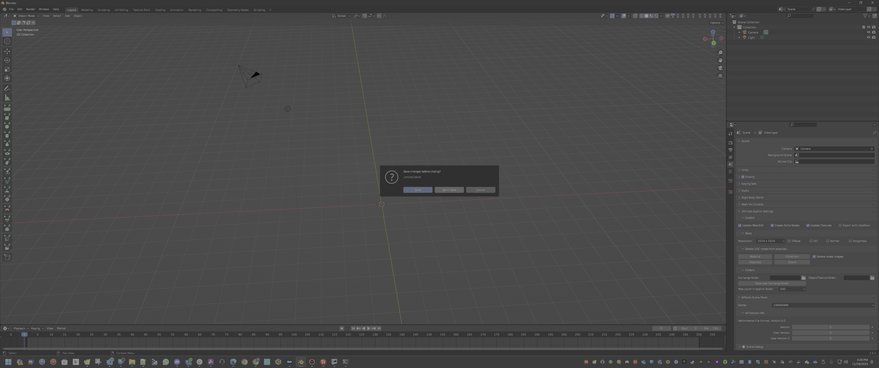
click(449, 190)
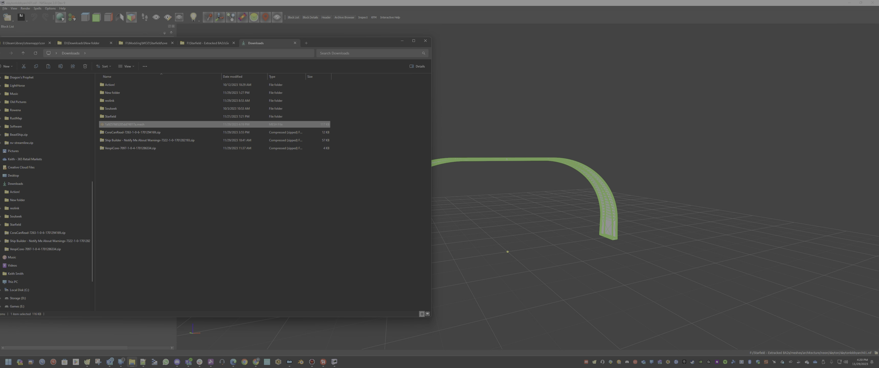
Highlight the Mesh Path of the arch's BSGeometry block in NifSkope and return to the Downloads folder in File Explorer.
key(alt+Tab)
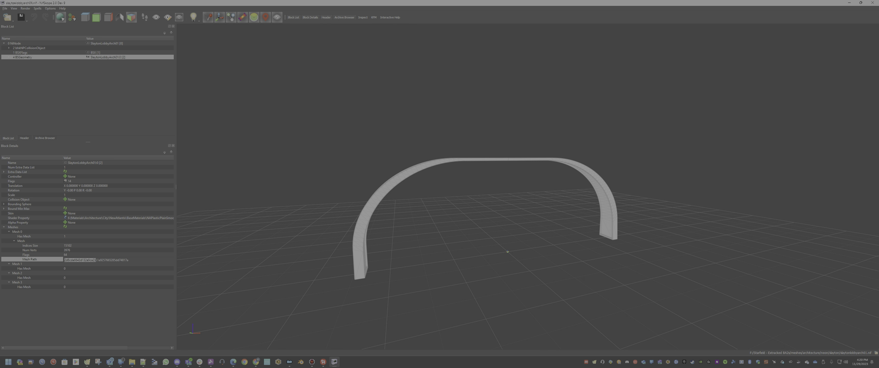
drag(128, 260, 65, 260)
click(132, 362)
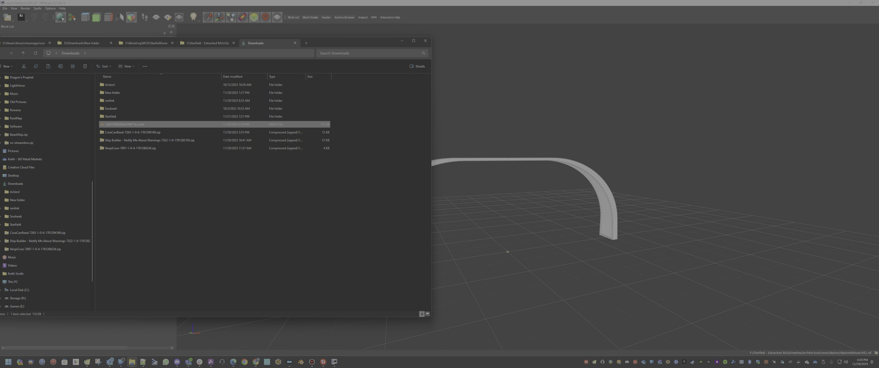
Create a folder named Data inside New folder in Downloads.
right_click(150, 205)
mouse_move(177, 221)
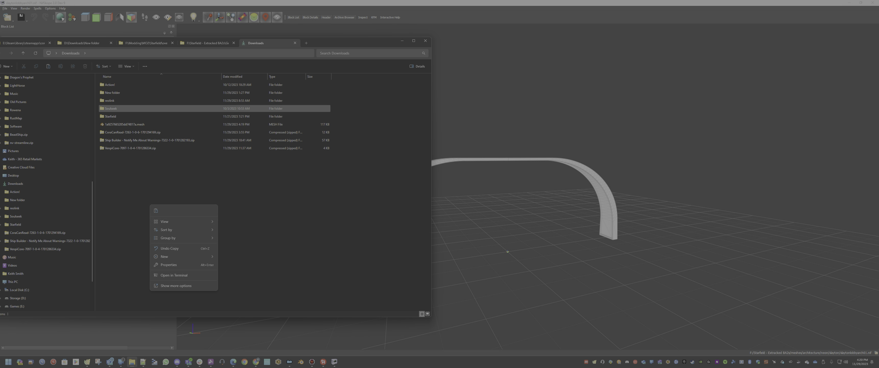
double_click(118, 92)
right_click(175, 212)
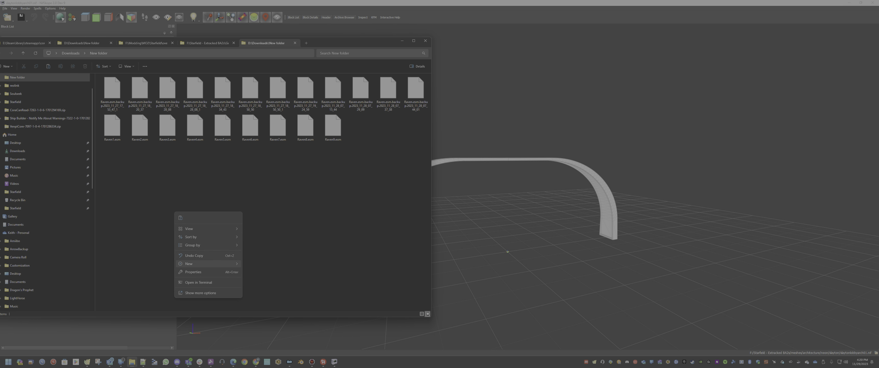
mouse_move(205, 263)
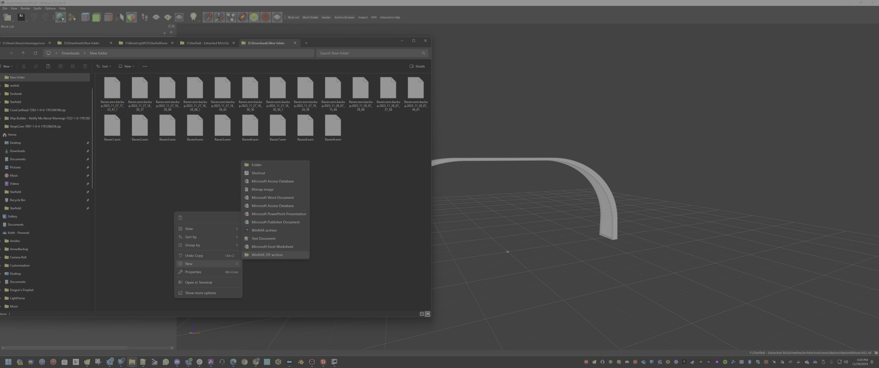
click(257, 165)
text(Da)
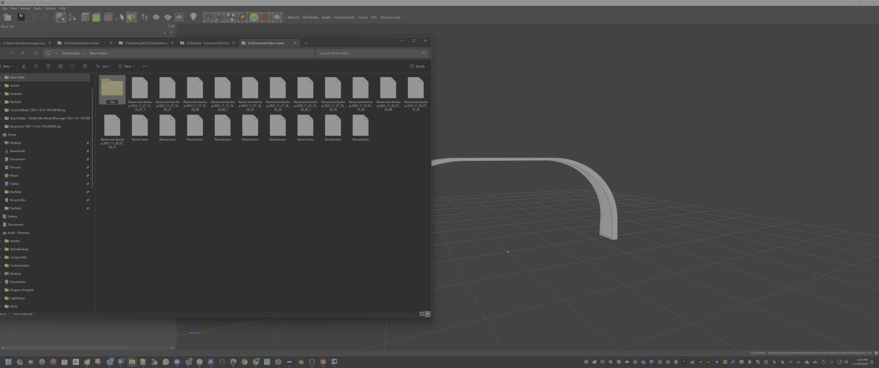
text(ta)
key(Return)
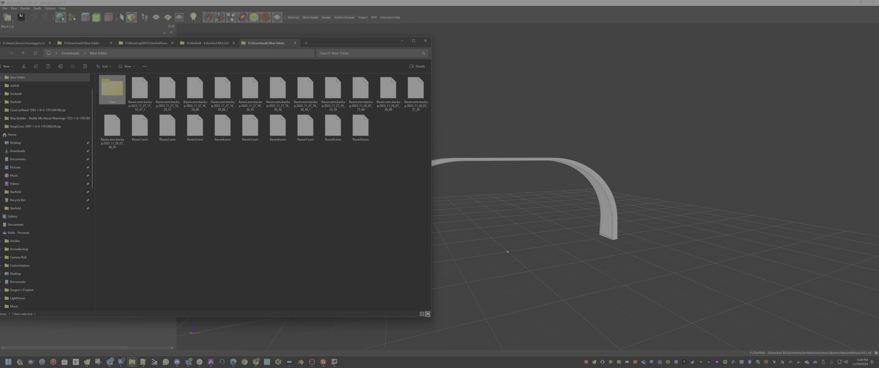
Create a Geometries folder inside the new Data folder.
double_click(113, 90)
right_click(148, 170)
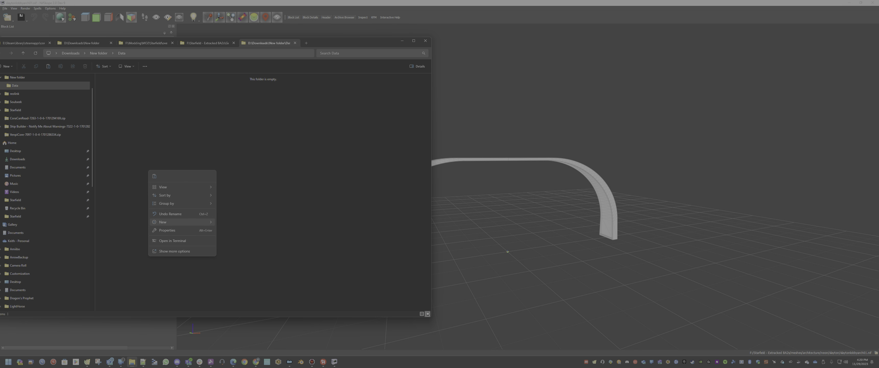
mouse_move(185, 222)
click(232, 223)
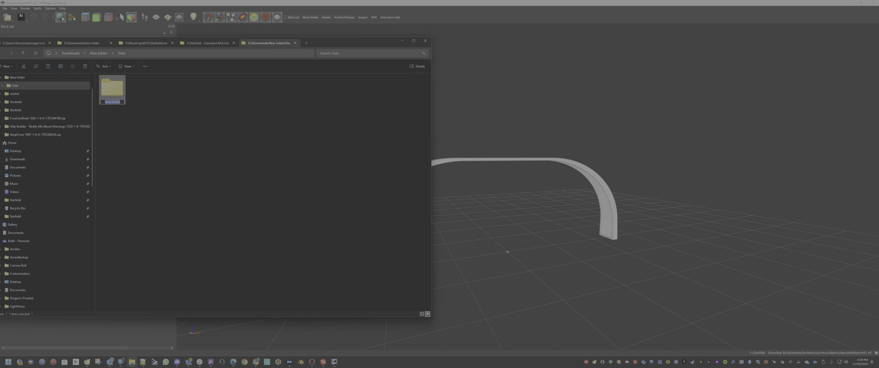
text(Geometries)
Create a folder named 0000 inside Geometries and open it.
double_click(113, 89)
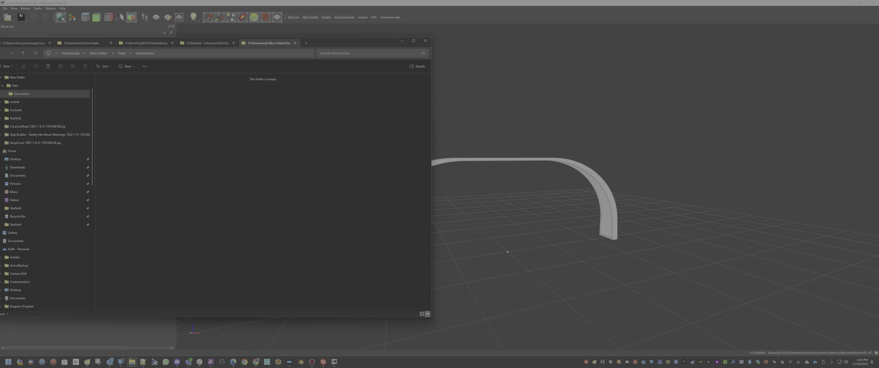
right_click(136, 153)
mouse_move(178, 204)
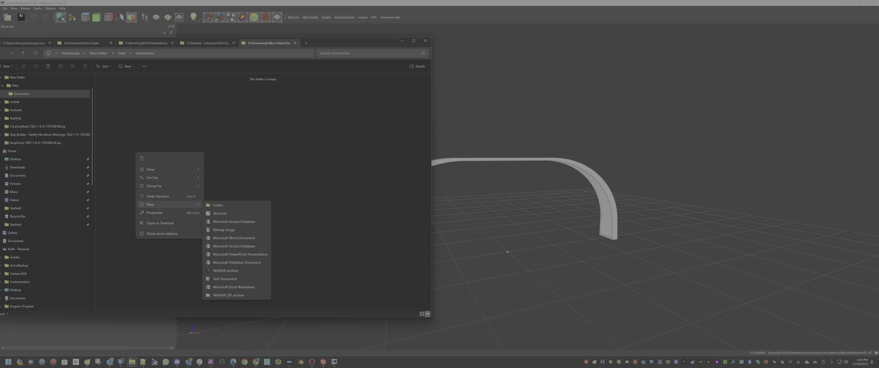
click(225, 205)
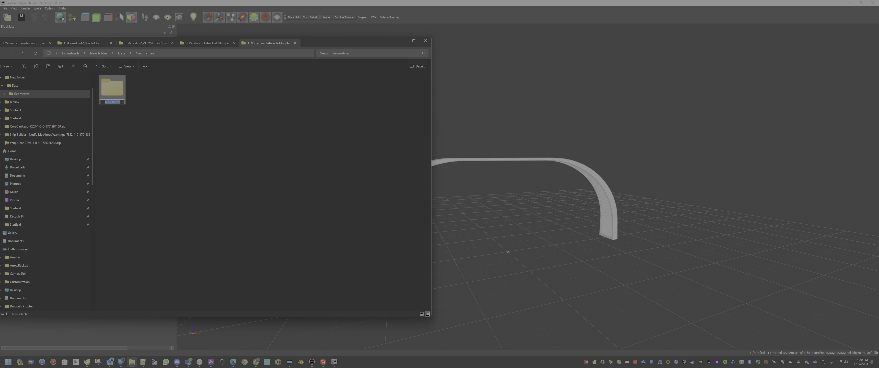
text(0000)
key(Return)
key(Return)
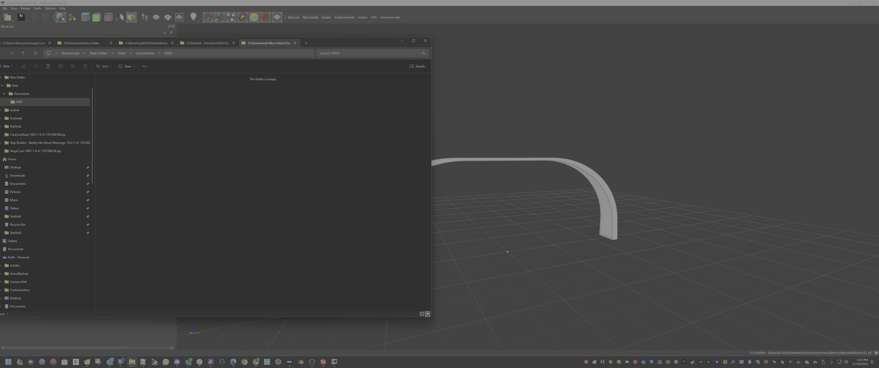
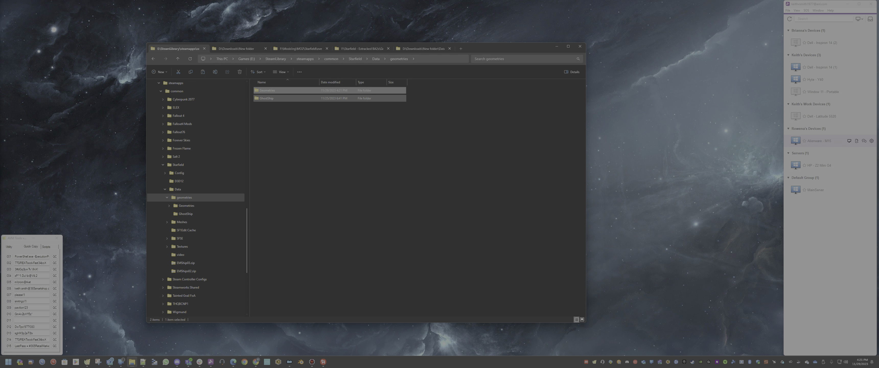
Examine the GhostShip meshes in Starfield's Data geometries folder and bring up the extracted BA2 folder containing the original arch mesh.
click(154, 59)
click(186, 213)
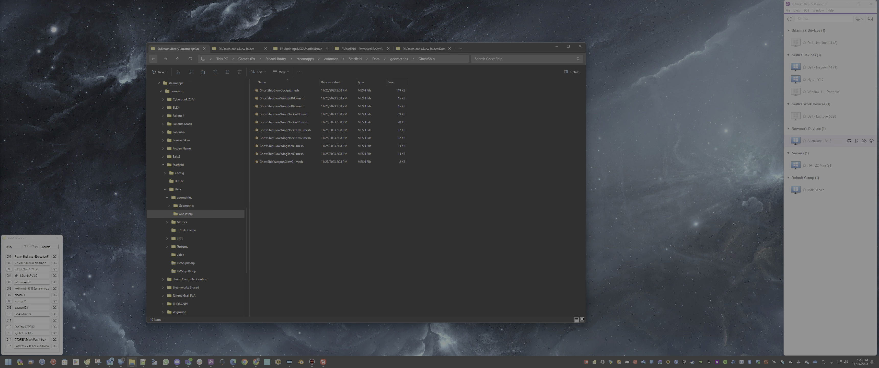
key(alt+Up)
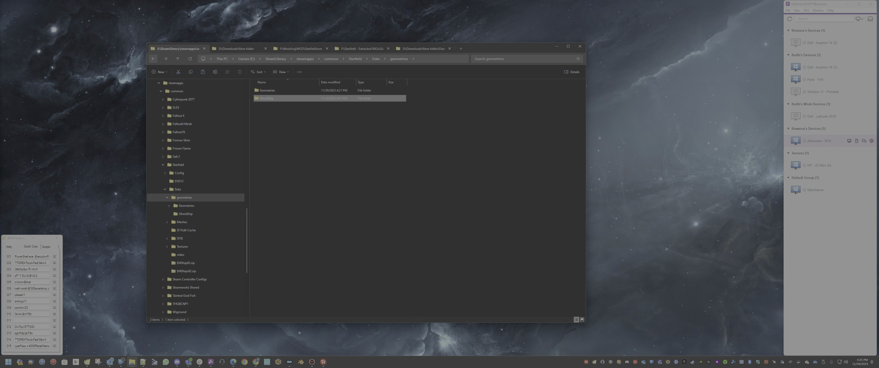
click(357, 49)
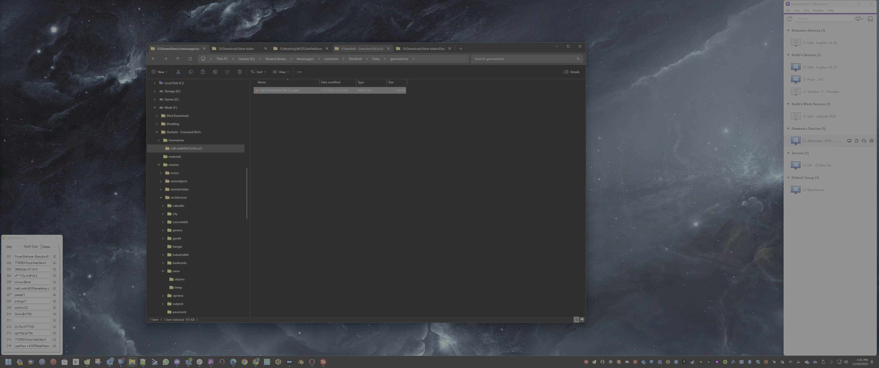
Copy the arch NIF from the extracted meshes\architecture\neon\slayton folder into the Data folder inside New folder.
key(alt+Up)
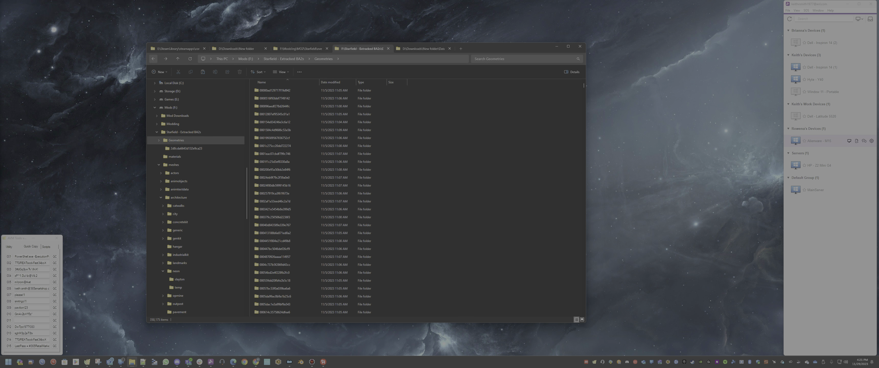
click(154, 59)
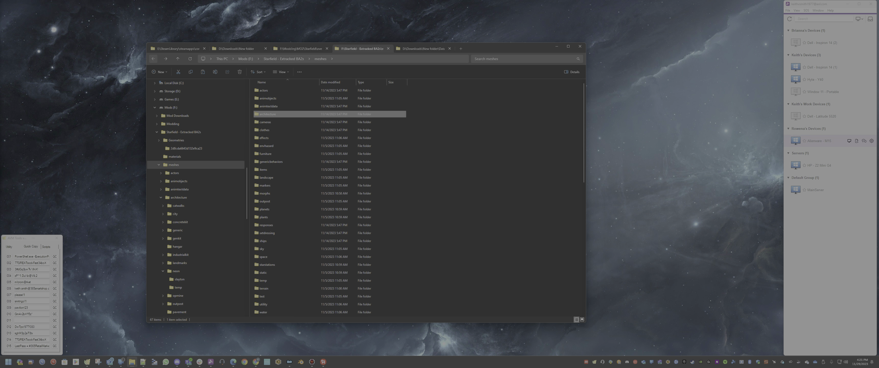
click(153, 59)
right_click(278, 92)
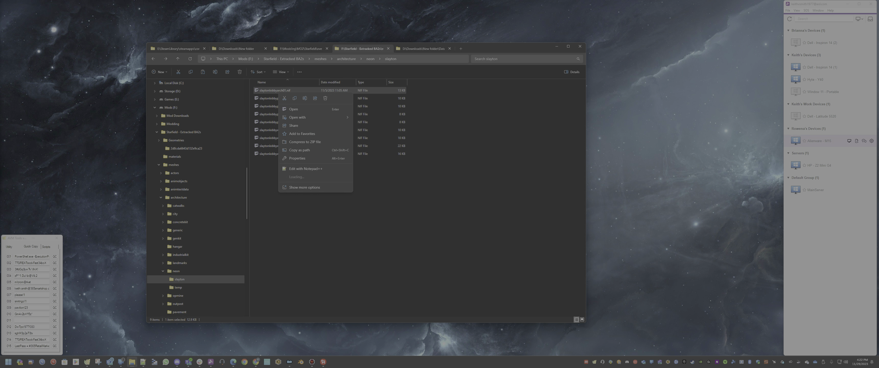
key(Escape)
key(ctrl+Tab)
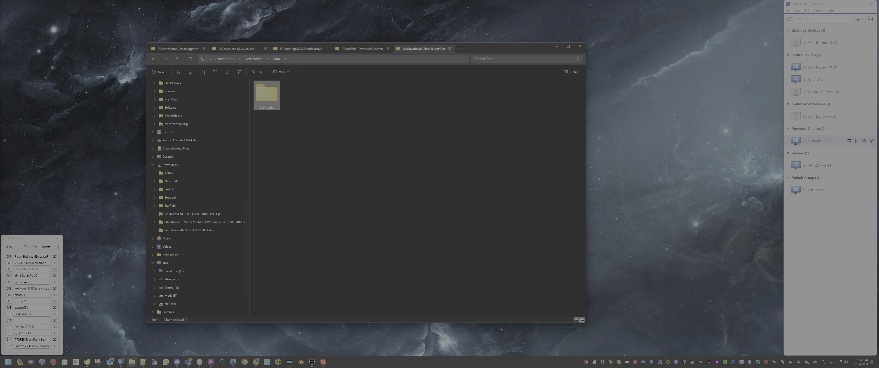
right_click(276, 160)
click(281, 166)
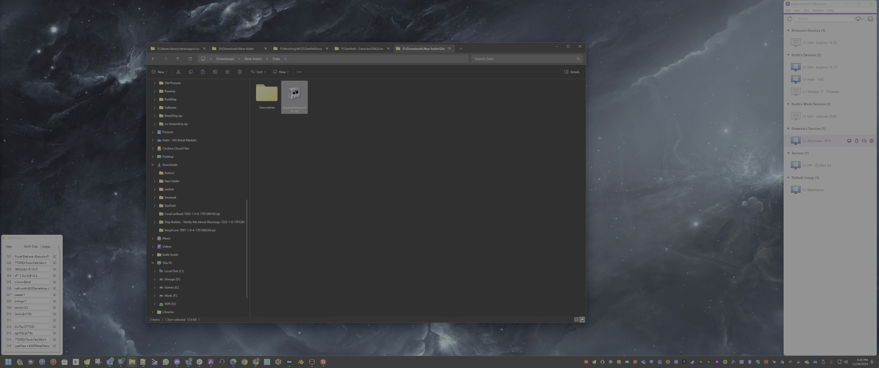
Open the copied arch NIF in NifSkope, select its BSGeometry block and expand the Mesh entry under Mesh 0.
scroll(197, 197, up, 7)
double_click(294, 97)
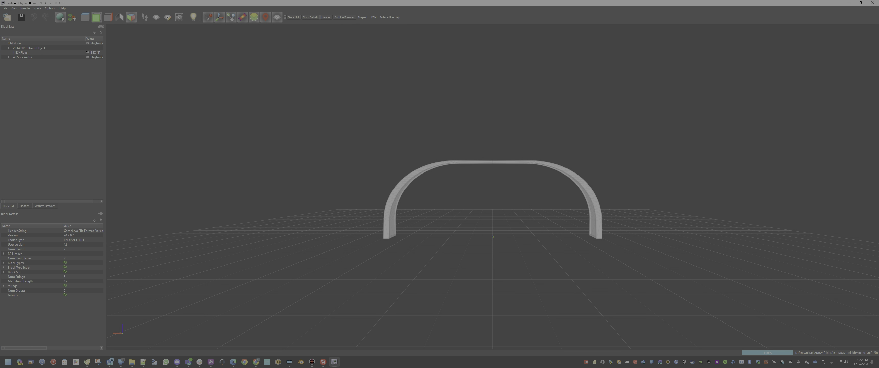
drag(105, 187, 261, 188)
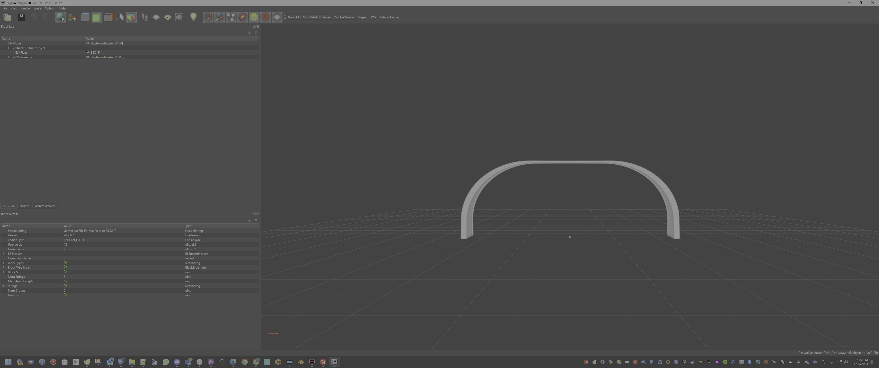
click(23, 57)
click(9, 299)
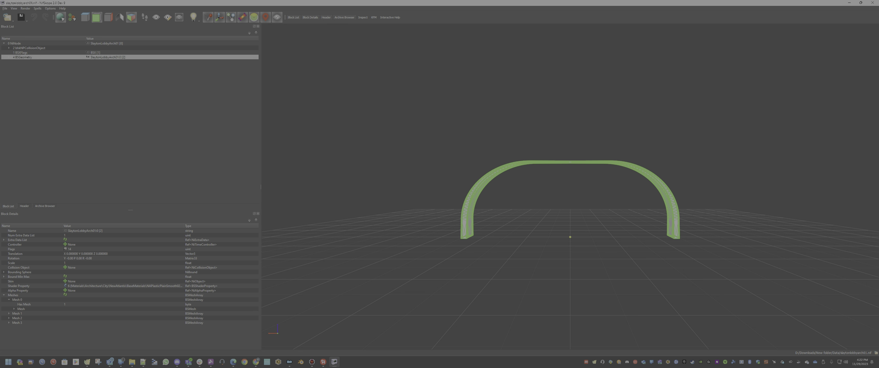
click(14, 309)
Replace the folder part of Mesh 0's Mesh Path with 0000.
double_click(96, 327)
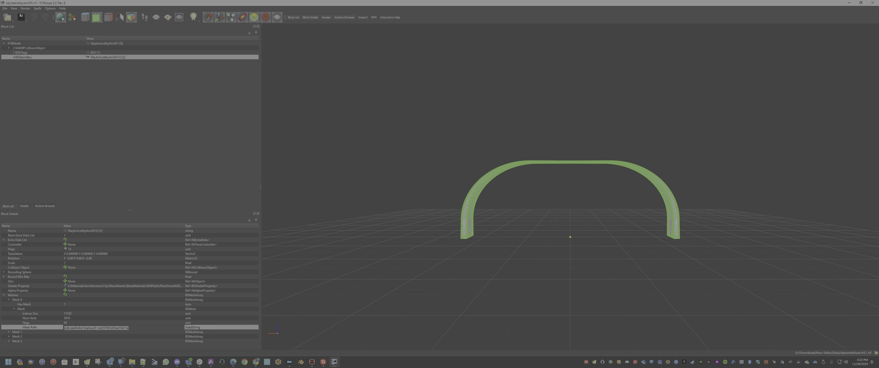
key(Escape)
drag(97, 327, 64, 327)
text(0000)
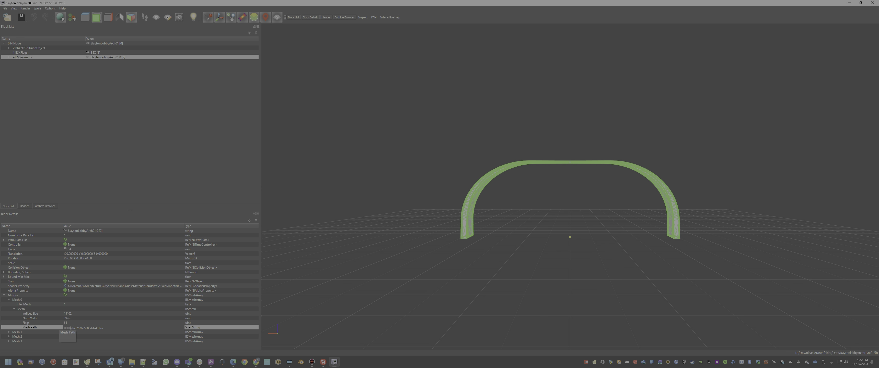
key(Return)
key(BackSpace)
click(58, 300)
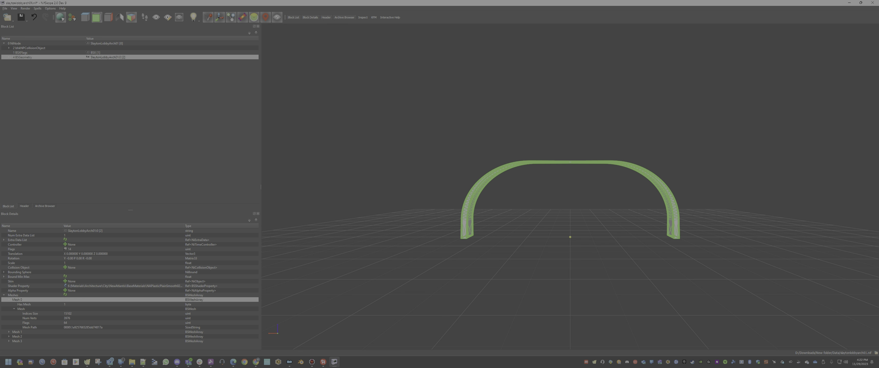
Examine the arch from the side and the material path named in its BSLightingShaderProperty.
scroll(570, 186, up, 2)
drag(577, 205, 186, 206)
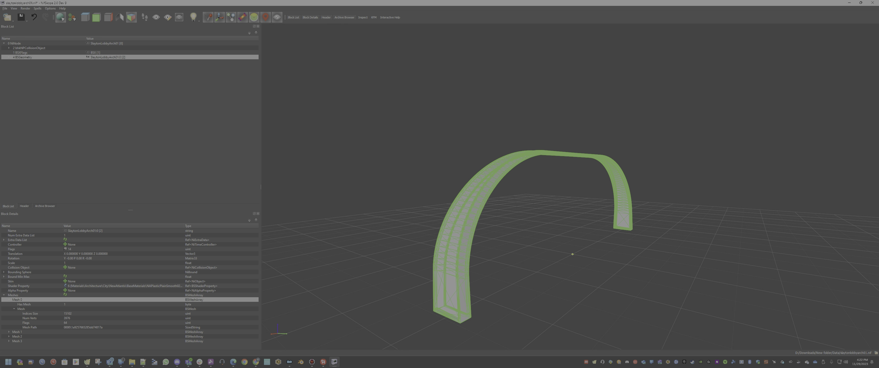
drag(580, 212, 468, 207)
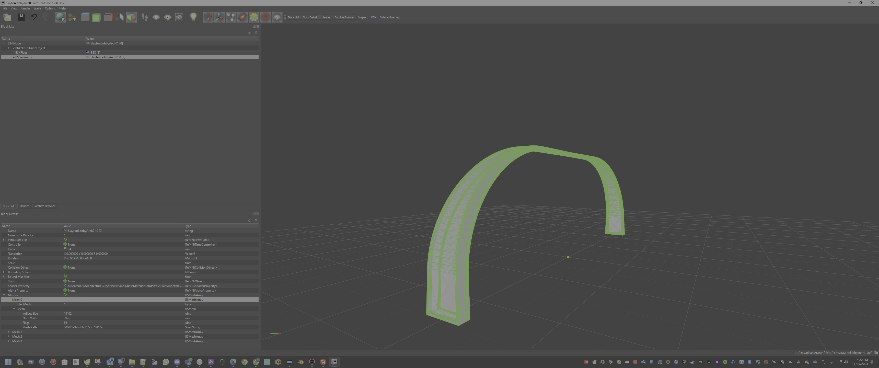
drag(468, 206, 440, 209)
key(Right)
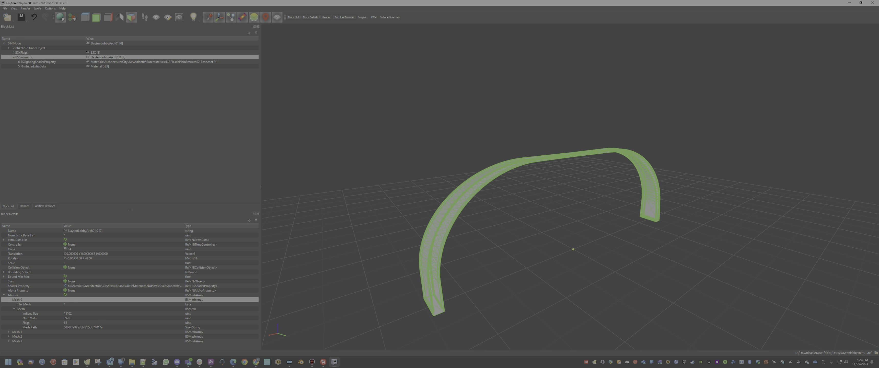
key(Down)
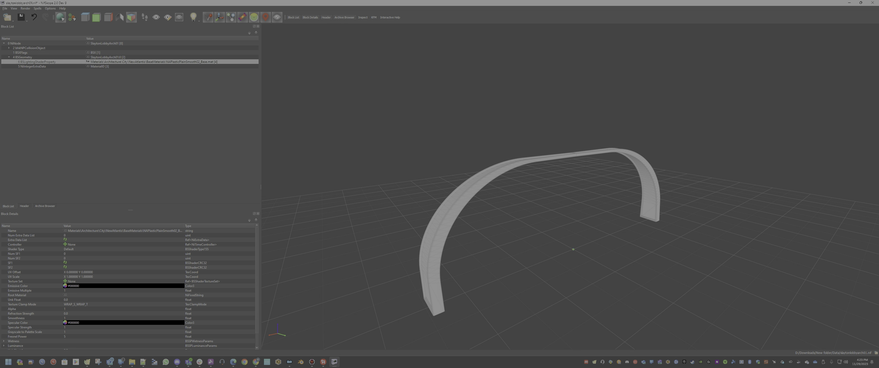
click(123, 231)
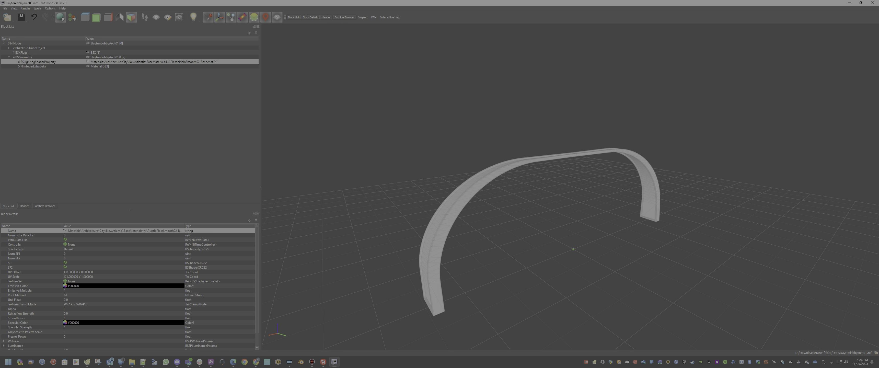
drag(184, 226, 217, 226)
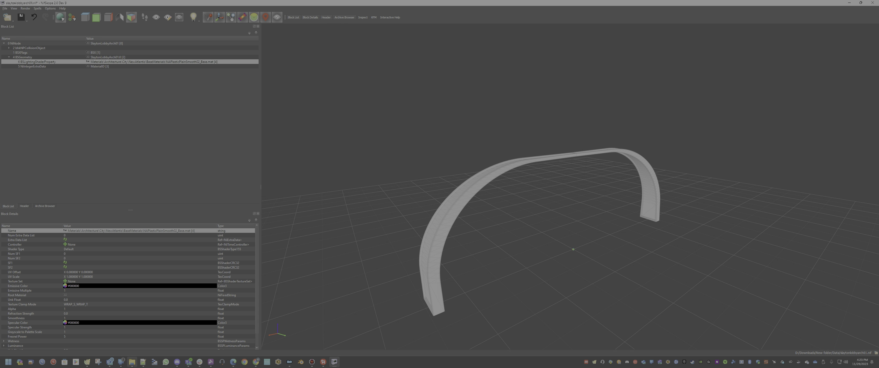
Open the starborn ship NIF from the extracted meshes\ships\starborn folder in a second NifSkope window.
mouse_move(131, 362)
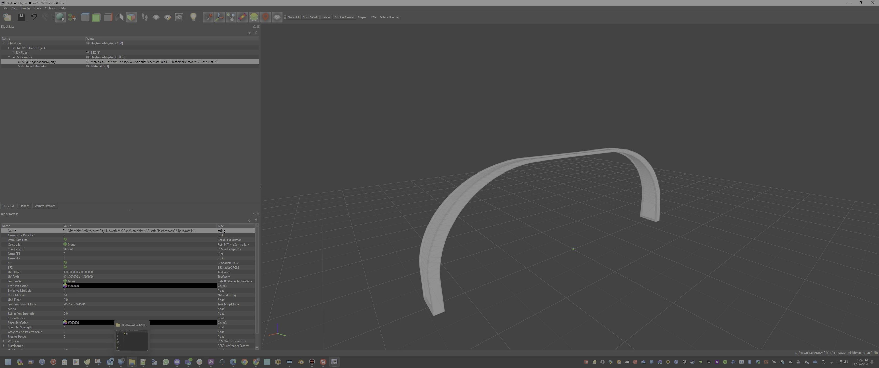
click(132, 362)
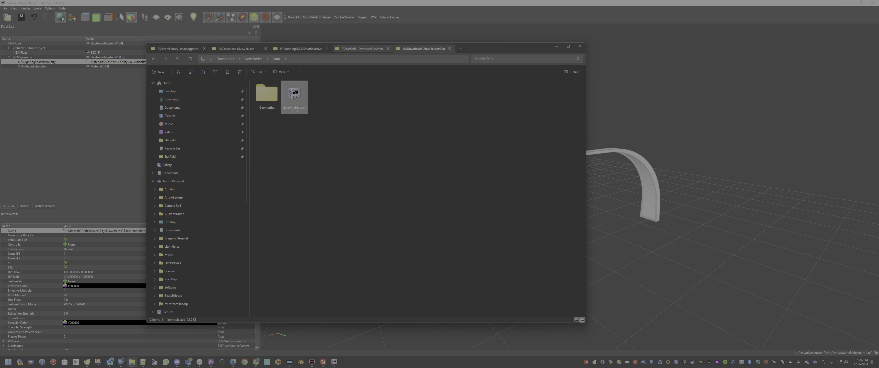
click(362, 49)
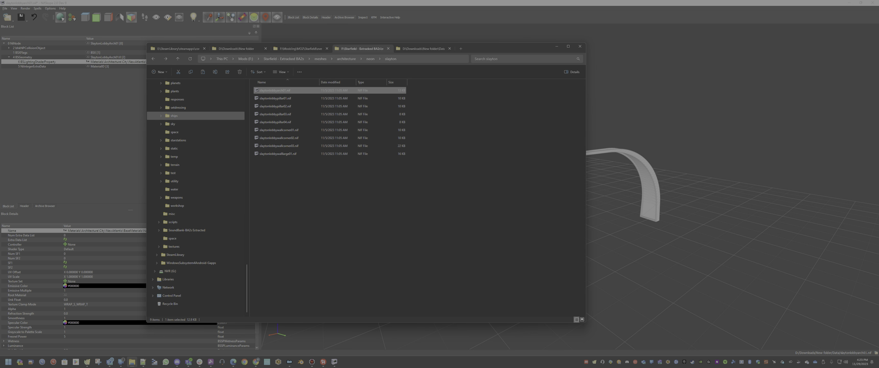
click(321, 59)
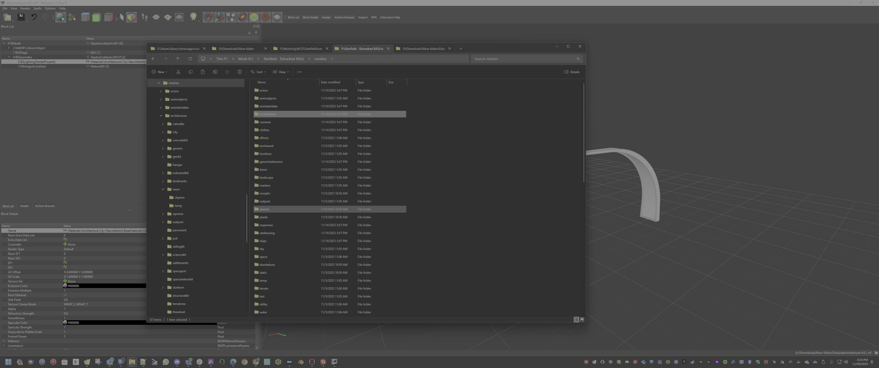
scroll(321, 211, down, 4)
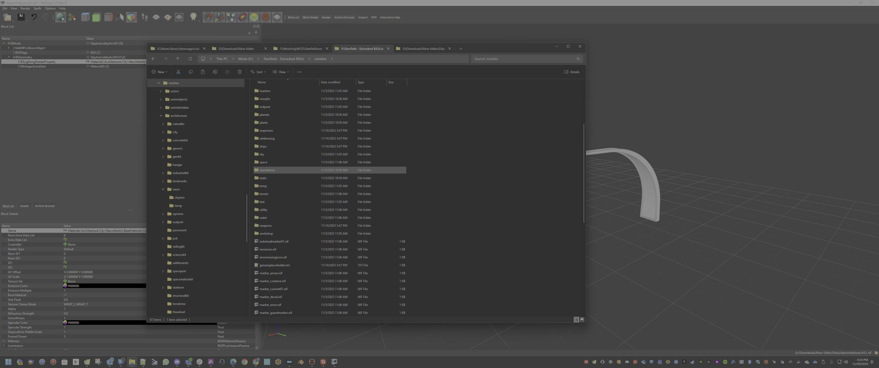
double_click(263, 146)
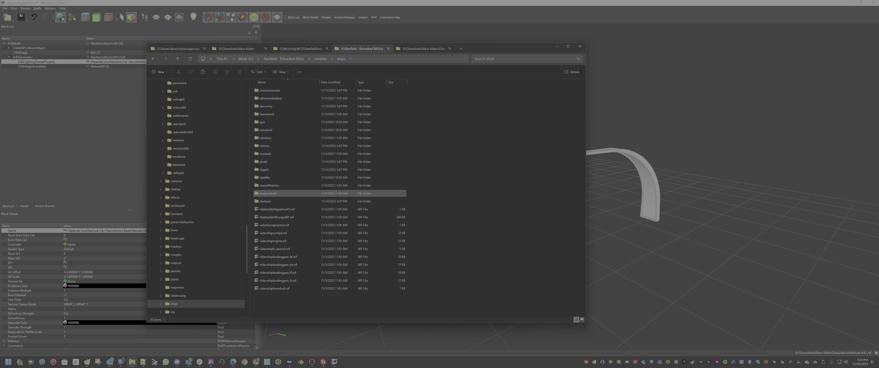
double_click(265, 202)
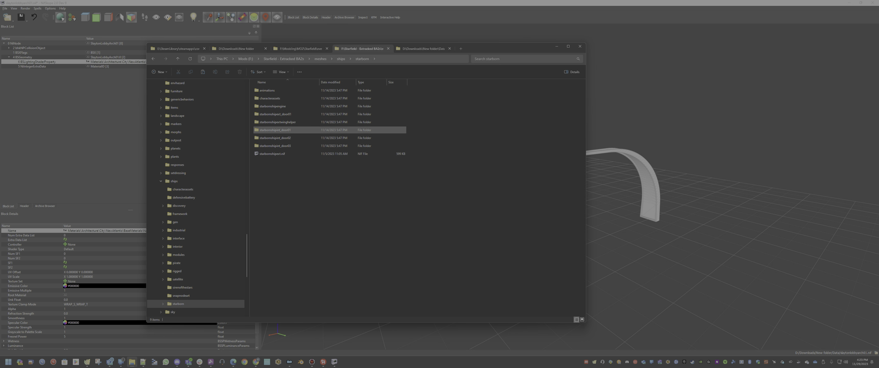
click(272, 154)
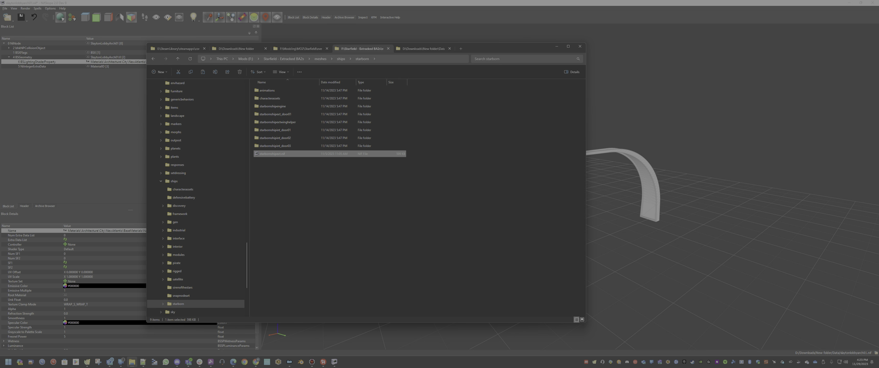
scroll(196, 198, up, 15)
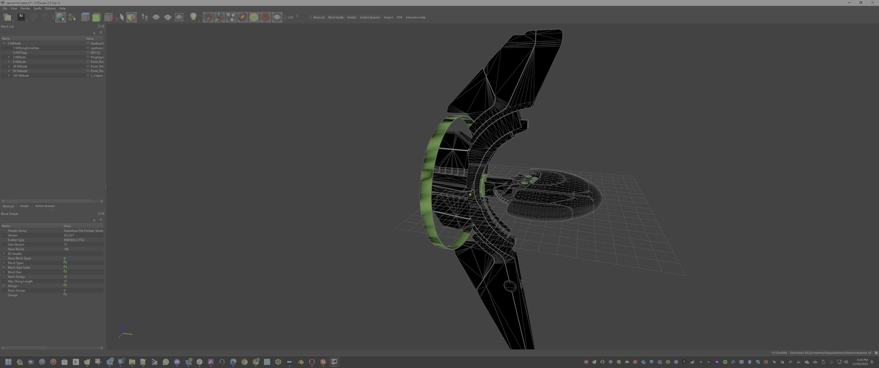
Select the ship's wing geometry and inspect the full material path of its BSLightingShaderProperty.
click(479, 163)
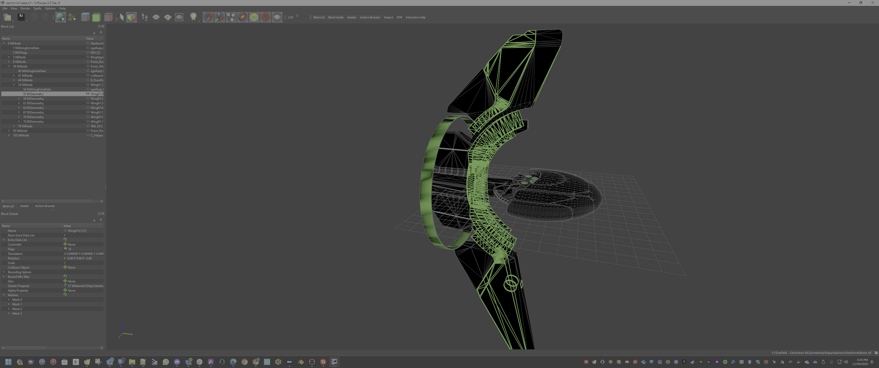
click(20, 94)
click(48, 98)
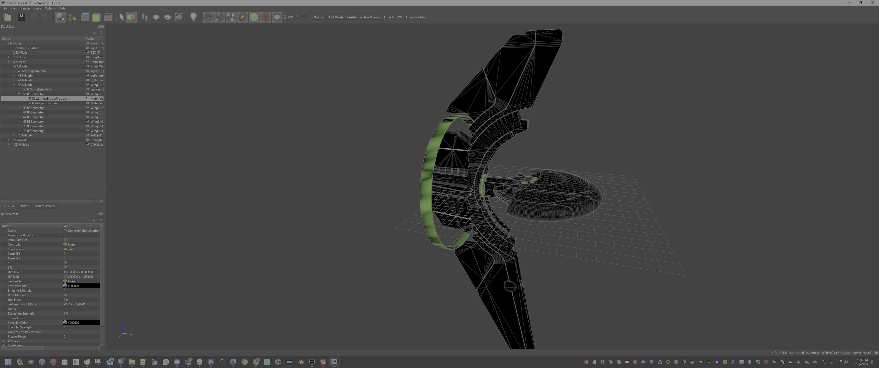
drag(105, 187, 228, 187)
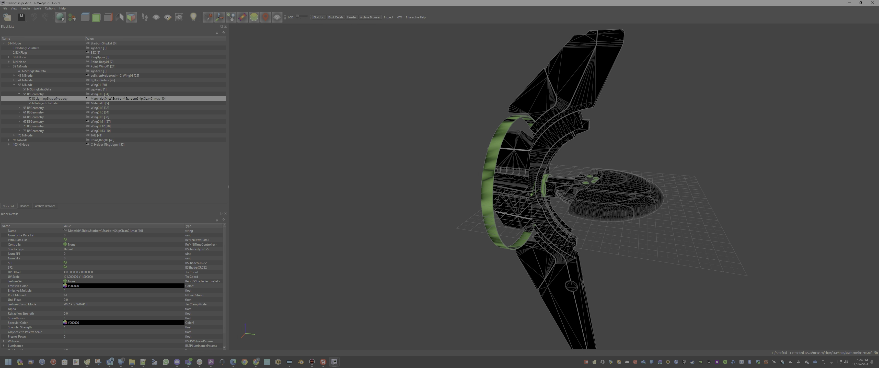
click(34, 93)
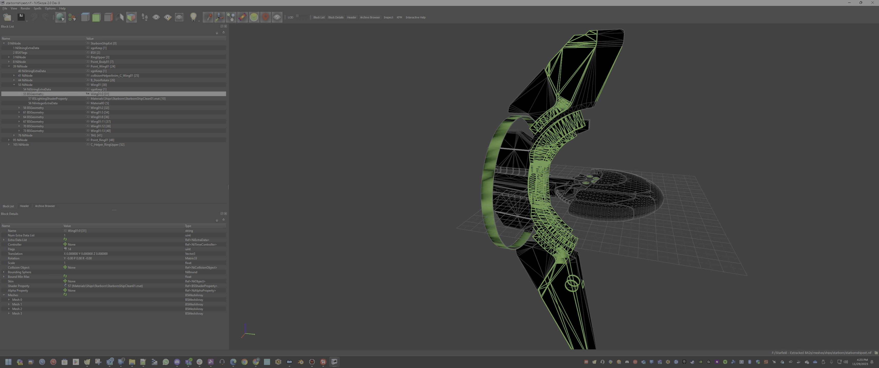
click(47, 98)
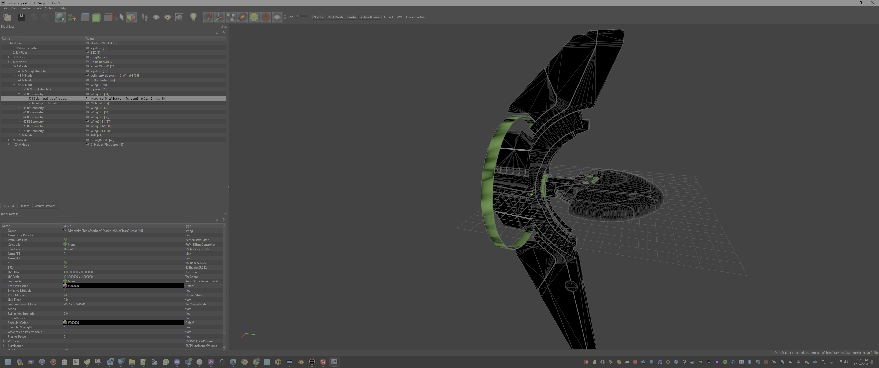
Copy the material path from the wing's shader property name and return to the arch NIF.
click(65, 231)
key(ctrl+c)
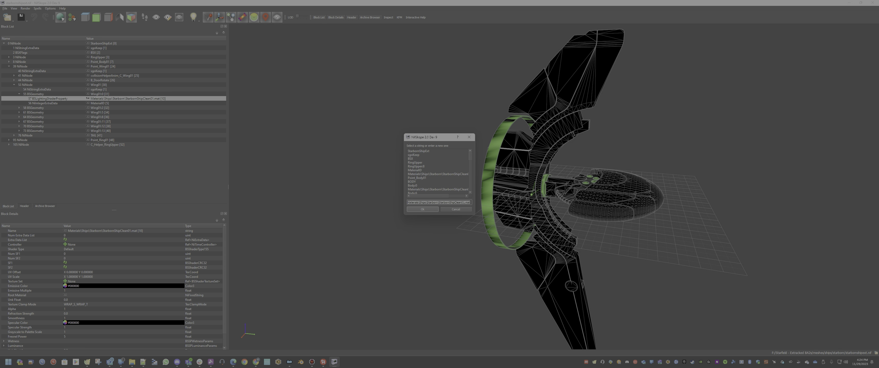
click(456, 210)
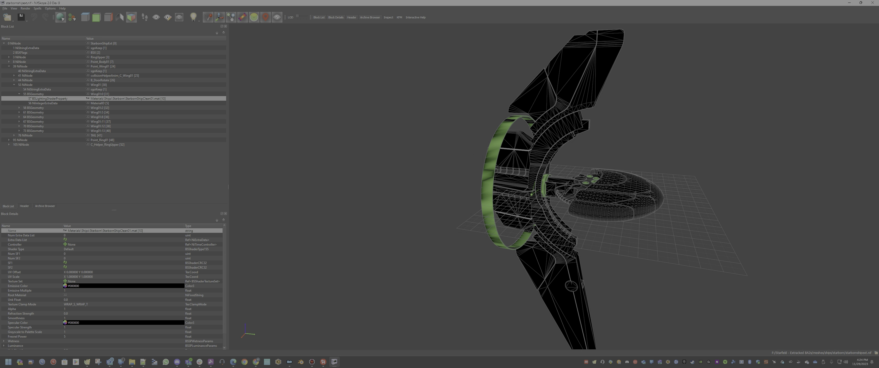
click(849, 3)
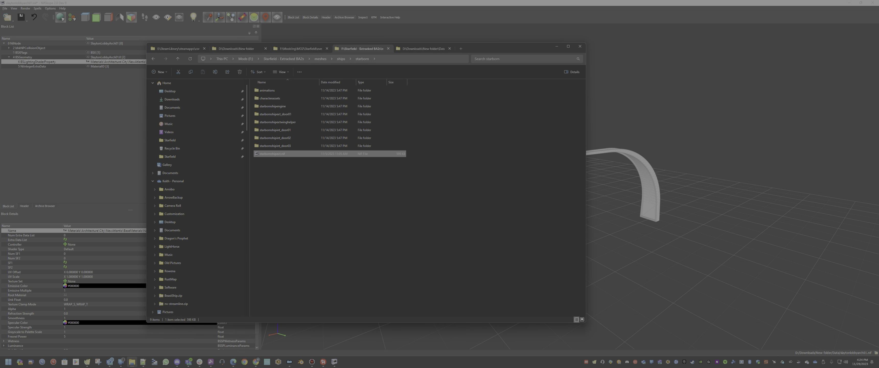
click(558, 47)
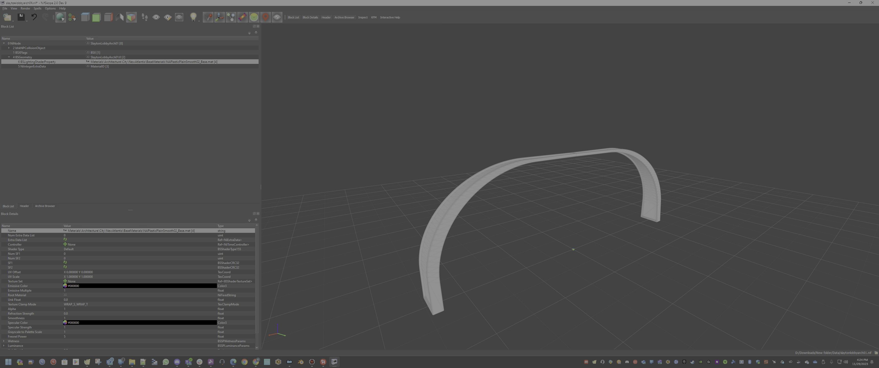
Replace the name of the arch's BSLightingShaderProperty with the copied starborn ship material path.
click(65, 230)
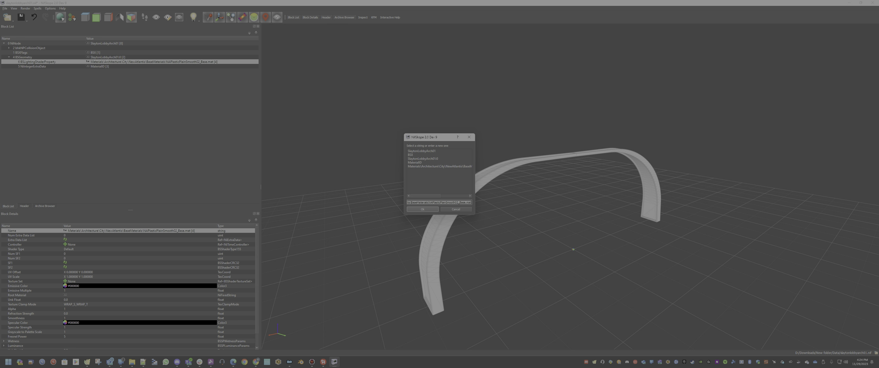
right_click(446, 203)
click(457, 231)
key(Return)
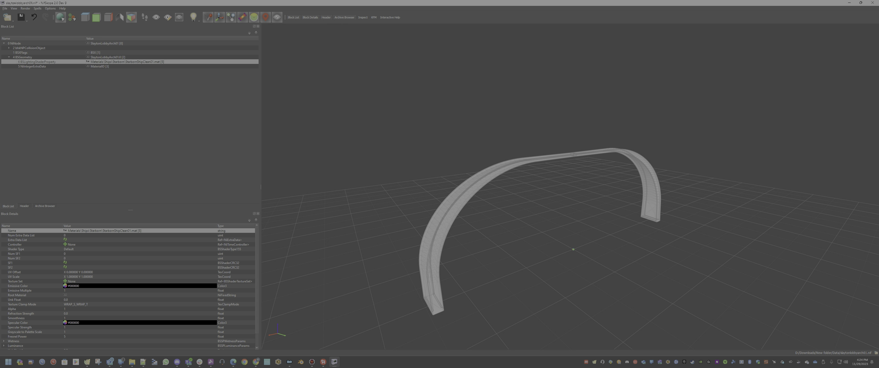
drag(485, 204, 670, 214)
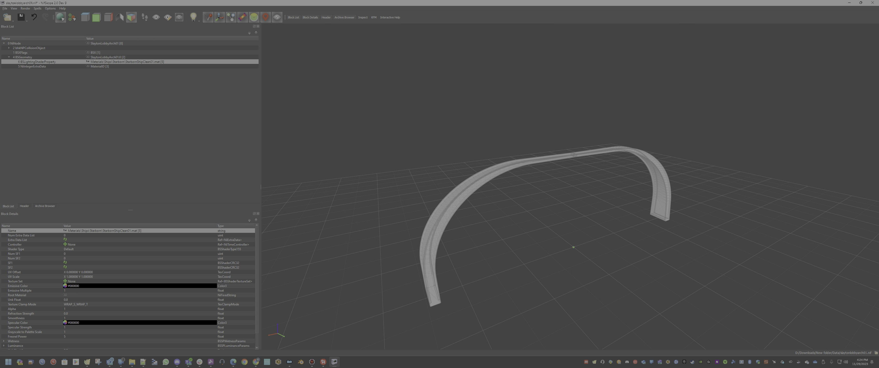
Close the arch NIF without saving its changes and switch back to the starborn ship NIF in NifSkope.
click(872, 2)
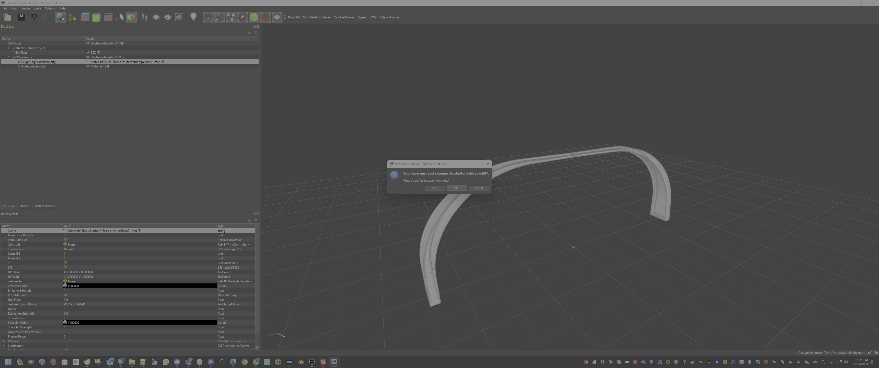
click(456, 188)
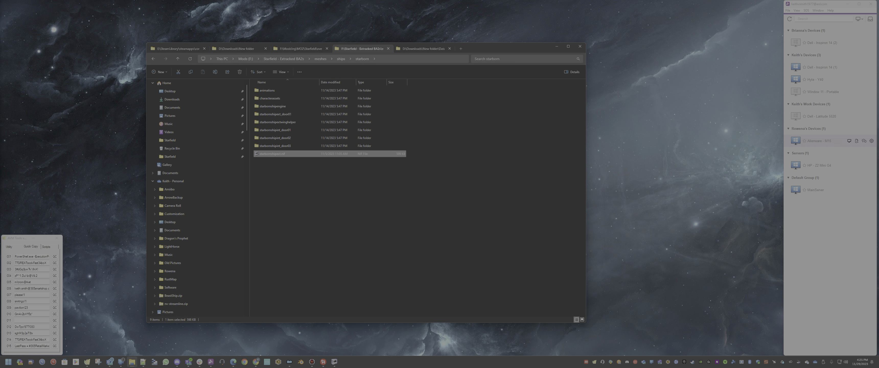
click(423, 49)
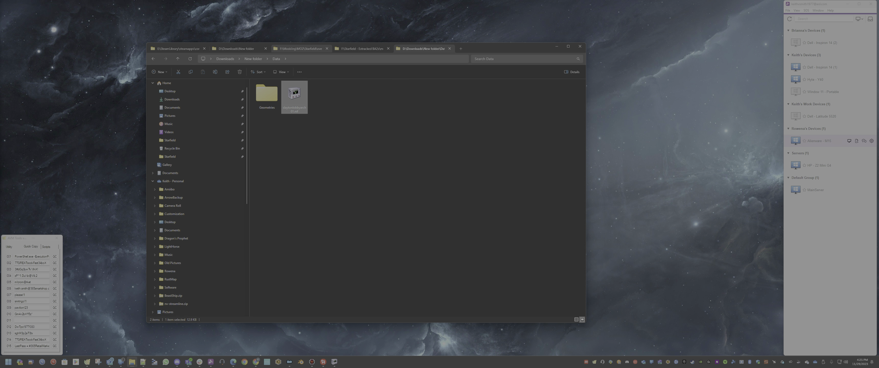
click(300, 49)
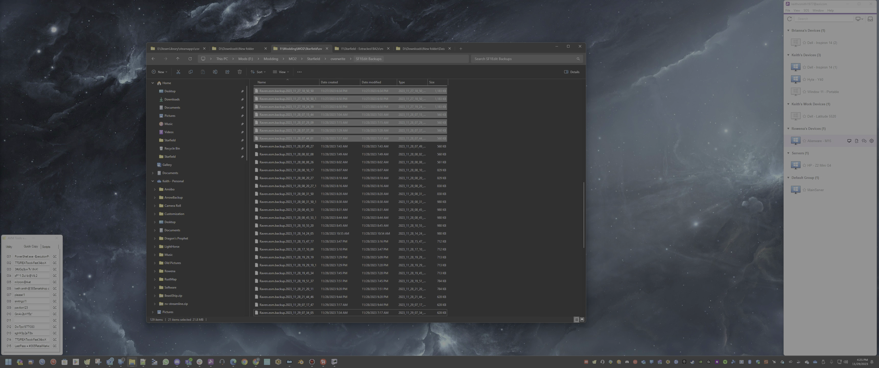
click(375, 49)
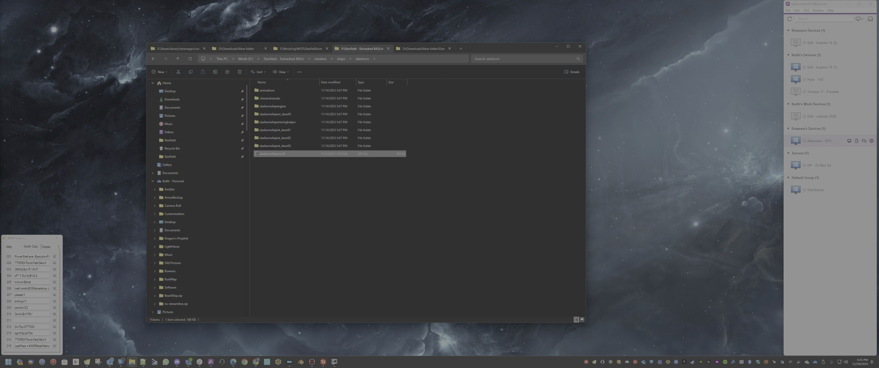
click(334, 362)
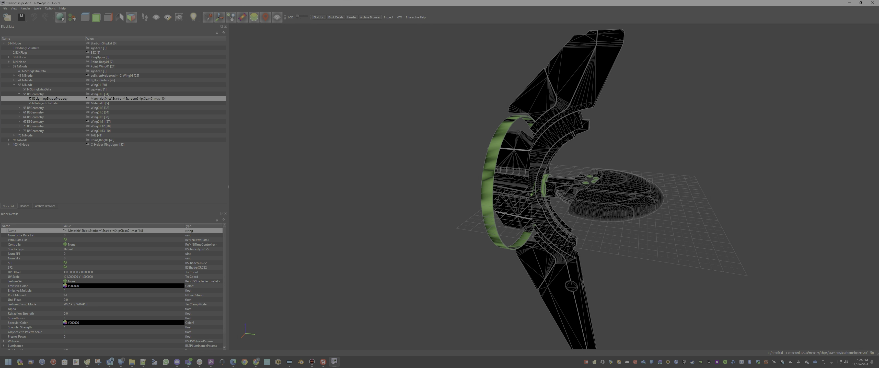
Select the ship's central body geometry and copy the folder part of the Mesh Path under Mesh 0.
drag(553, 192, 581, 205)
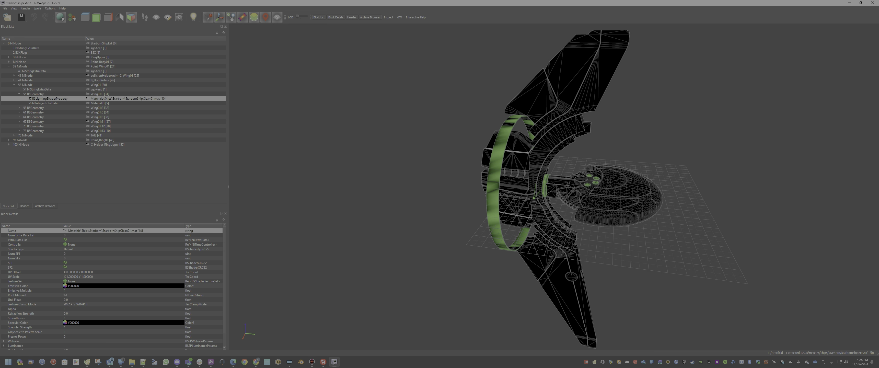
drag(581, 205, 611, 212)
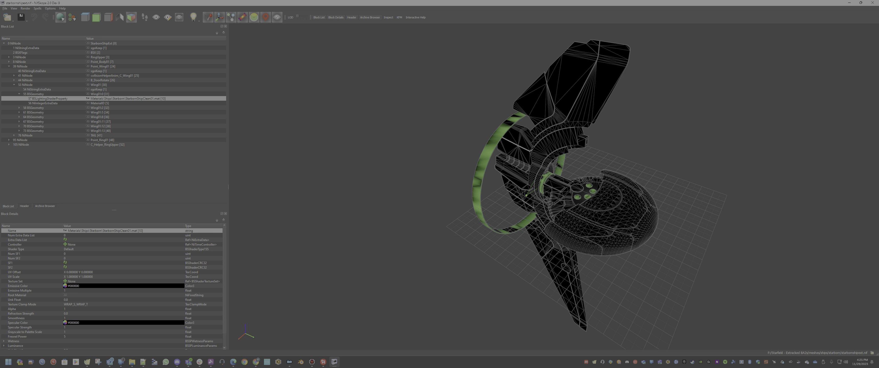
click(611, 211)
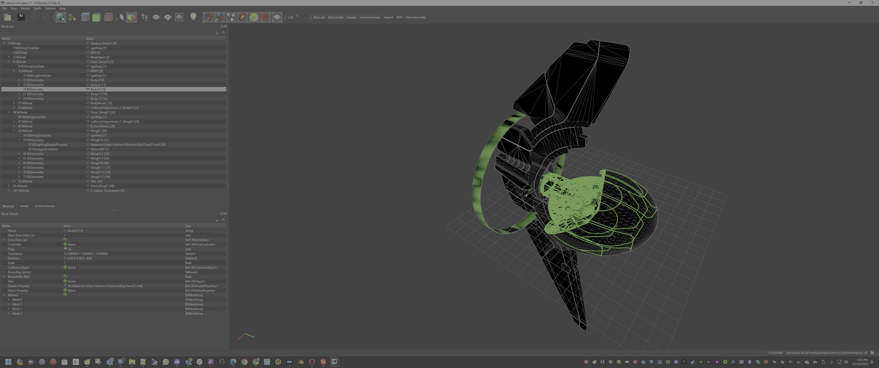
click(9, 299)
click(15, 309)
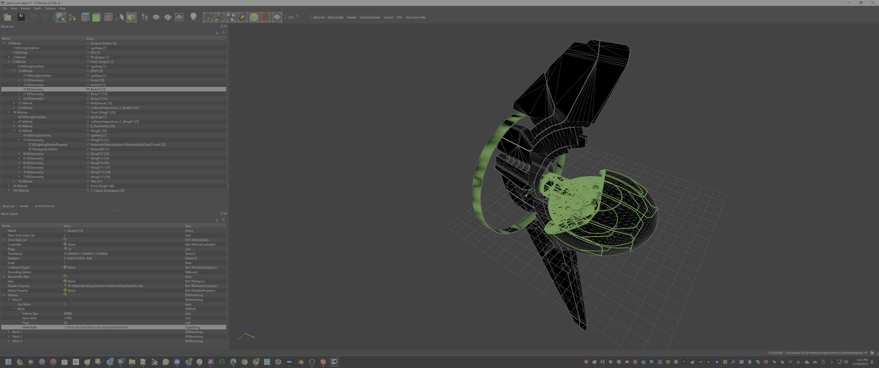
double_click(86, 328)
double_click(85, 328)
key(ctrl+c)
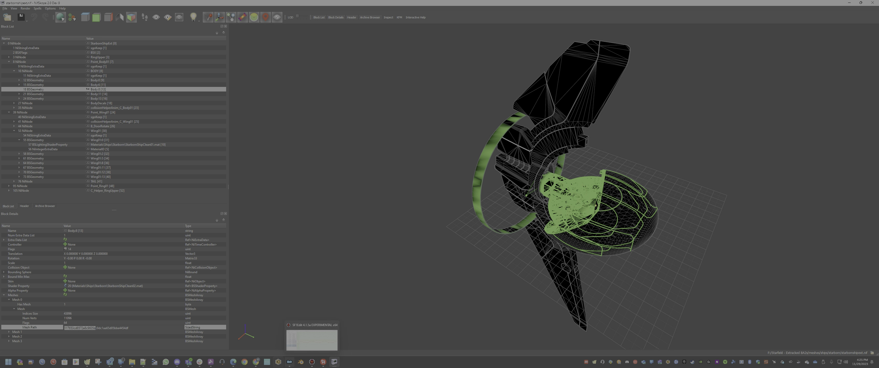
In File Explorer, open the subfolder of Starfield - Extracted BA2s\Geometries that matches the copied mesh path.
click(132, 362)
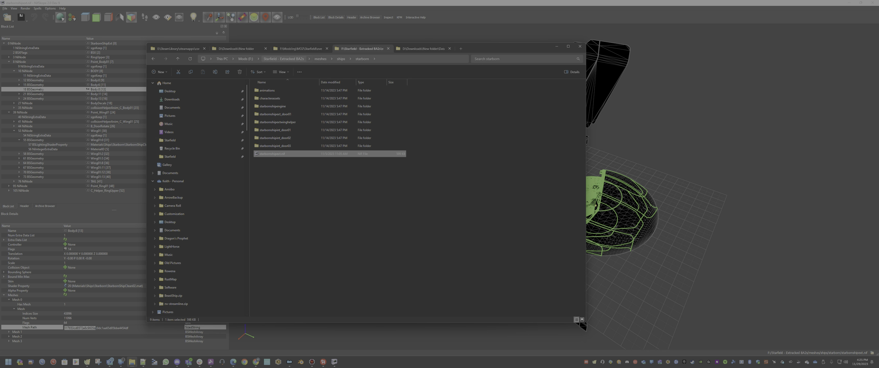
click(284, 59)
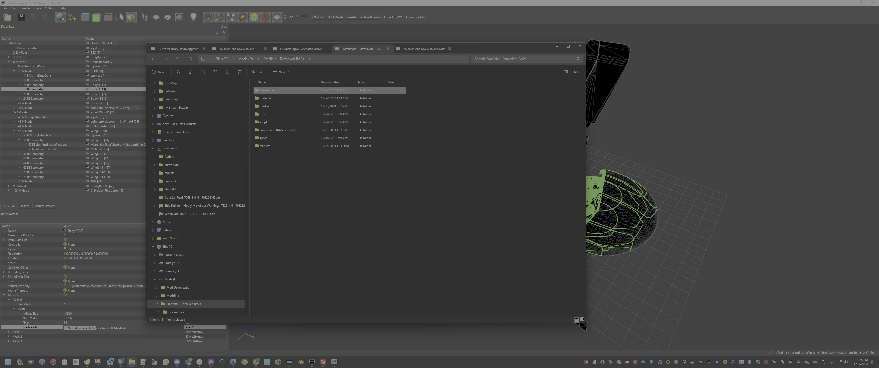
double_click(270, 91)
click(372, 59)
click(372, 59)
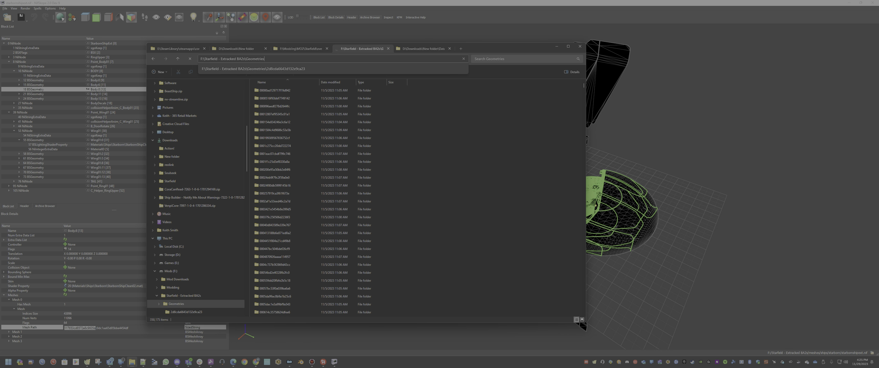
text(\)
key(ctrl+v)
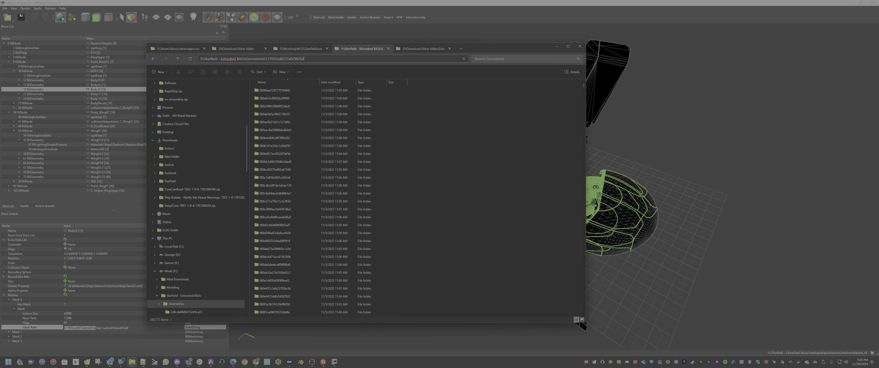
key(Return)
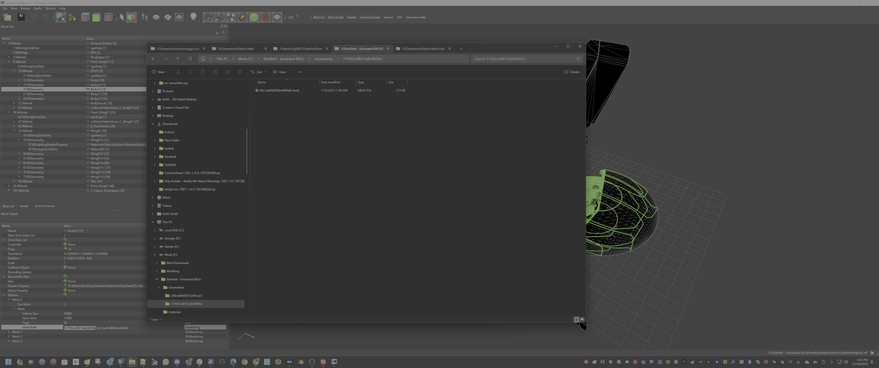
Copy the body's .mesh file into the Downloads\New folder\Data folder.
click(279, 90)
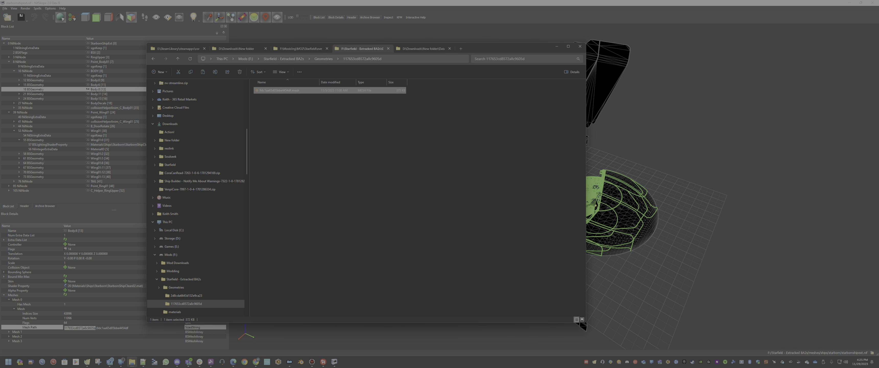
right_click(289, 93)
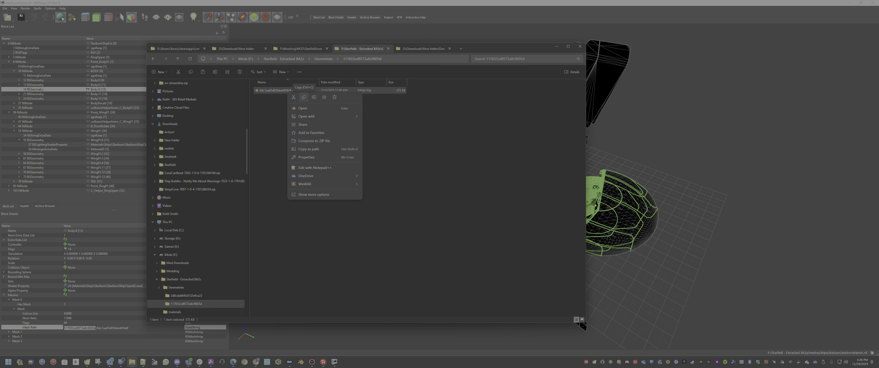
click(304, 97)
key(ctrl+Tab)
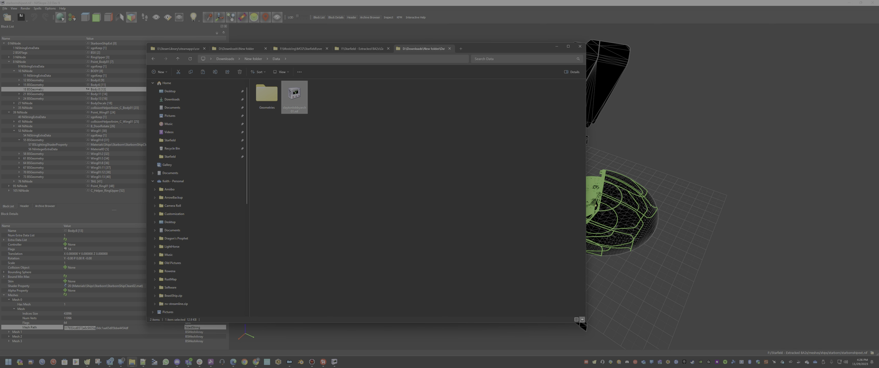
right_click(314, 186)
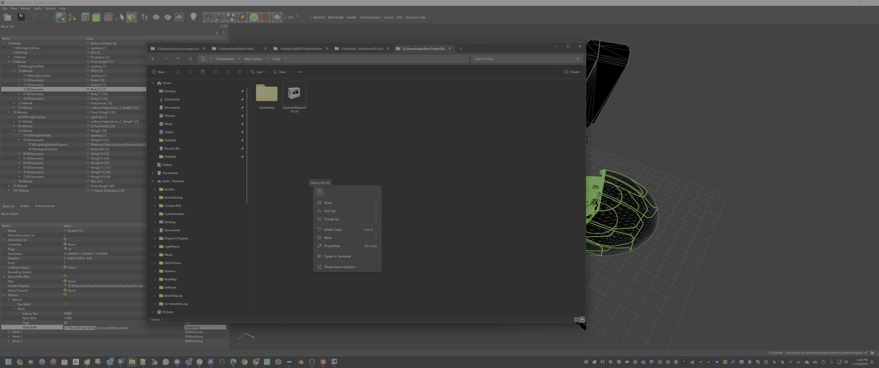
click(319, 191)
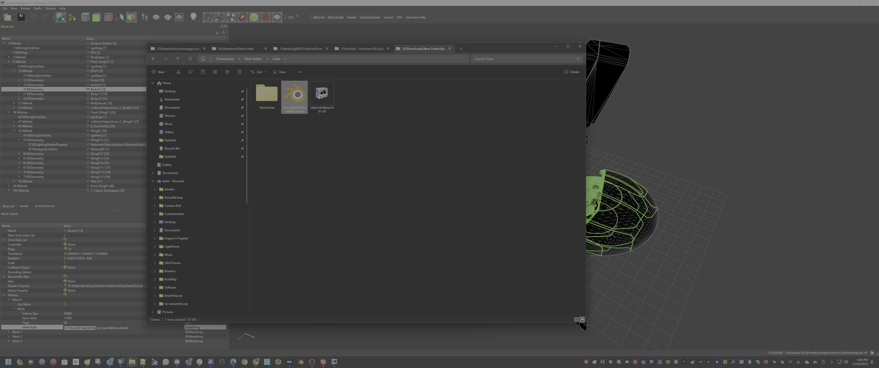
Launch Blender from the copied .mesh file, dismiss the splash screen and delete the default cube.
key(Return)
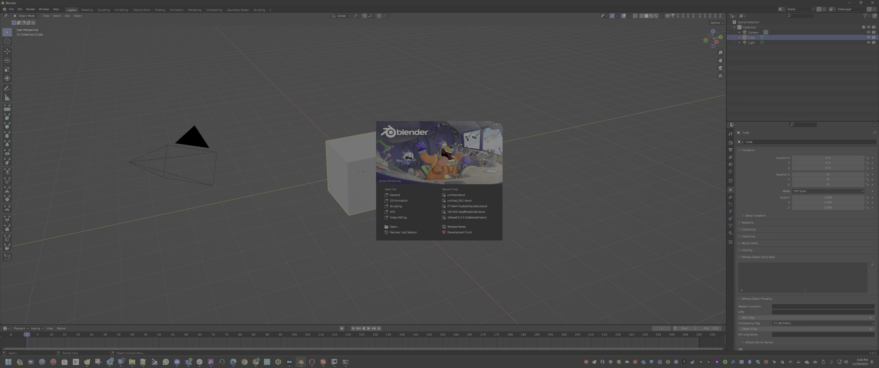
key(Escape)
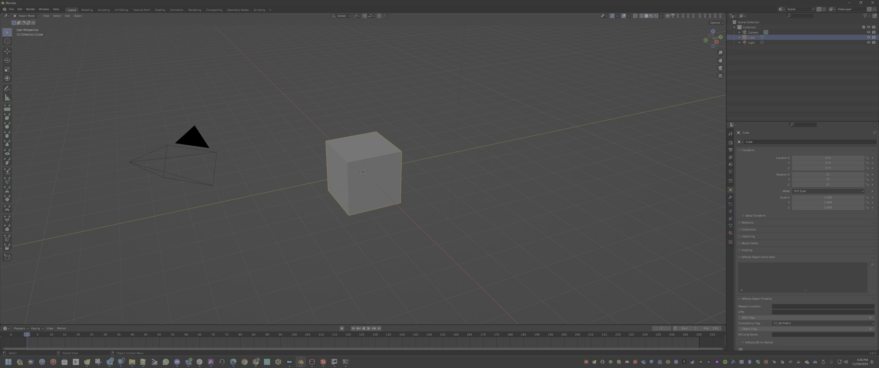
key(Delete)
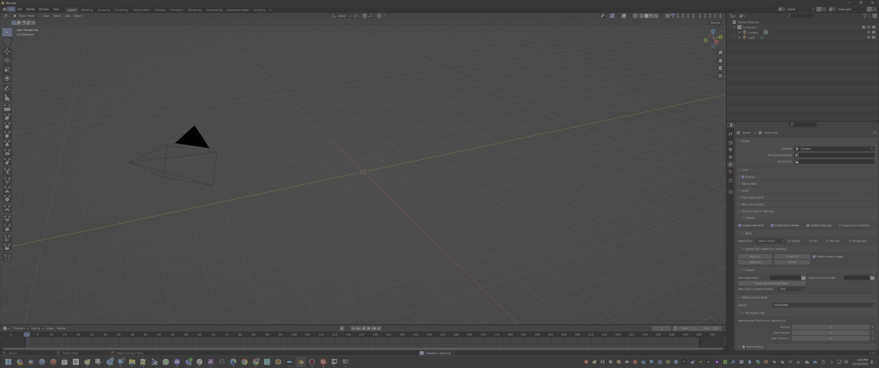
Import the copied body .mesh from New folder\Data as Starfield geometry.
click(11, 9)
mouse_move(24, 91)
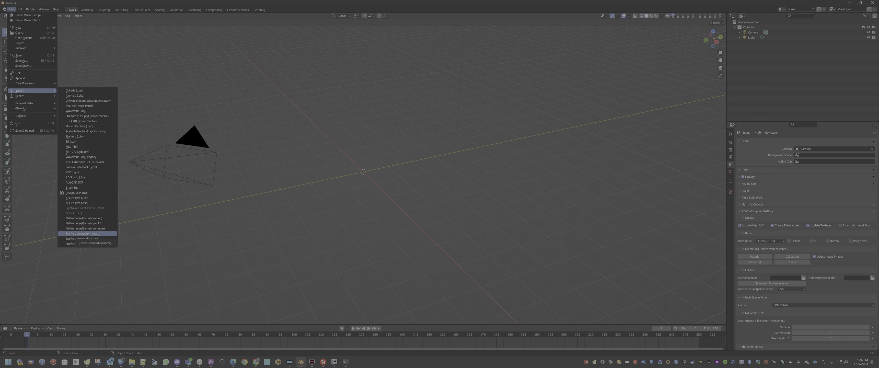
click(82, 234)
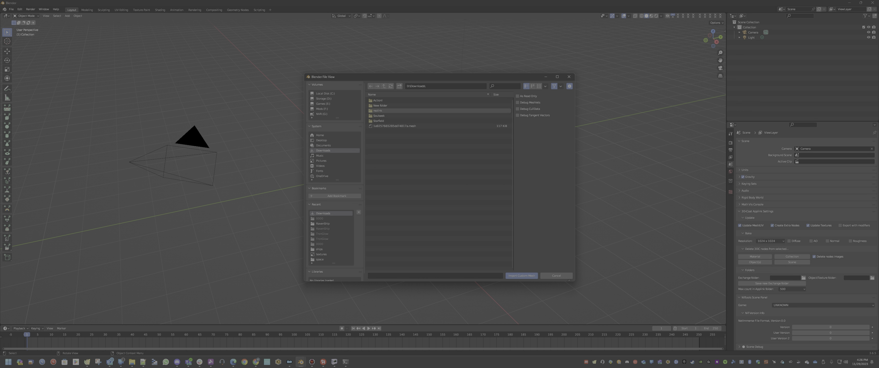
double_click(385, 105)
double_click(379, 100)
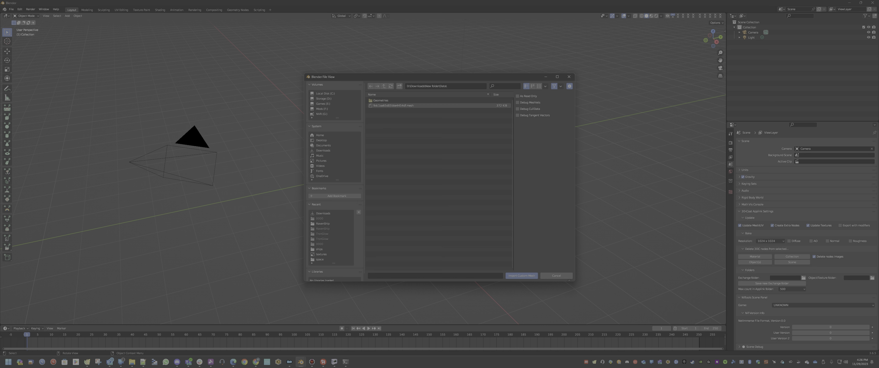
double_click(393, 105)
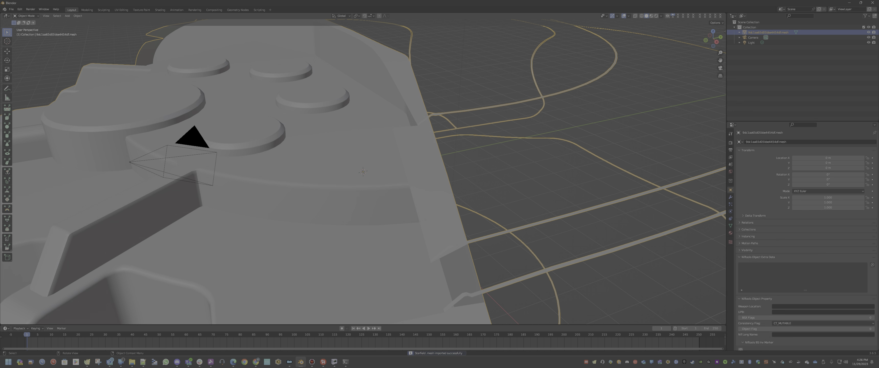
Open the imported body mesh for editing in the Modeling workspace and set face selection mode.
scroll(363, 172, down, 8)
scroll(363, 172, up, 3)
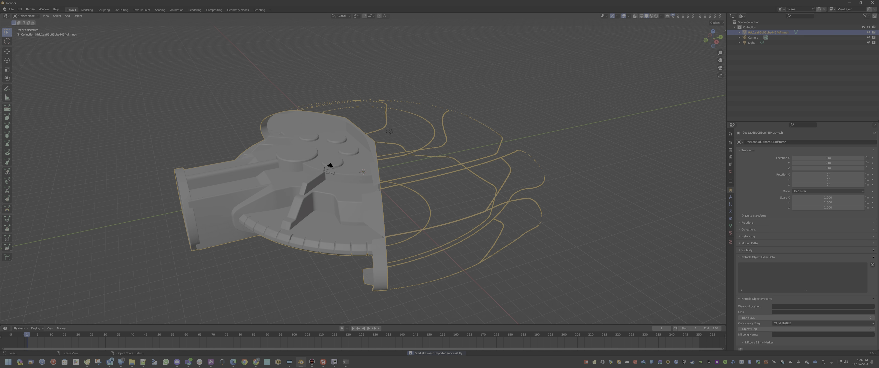
right_click(337, 197)
click(333, 197)
key(ctrl+Page_Down)
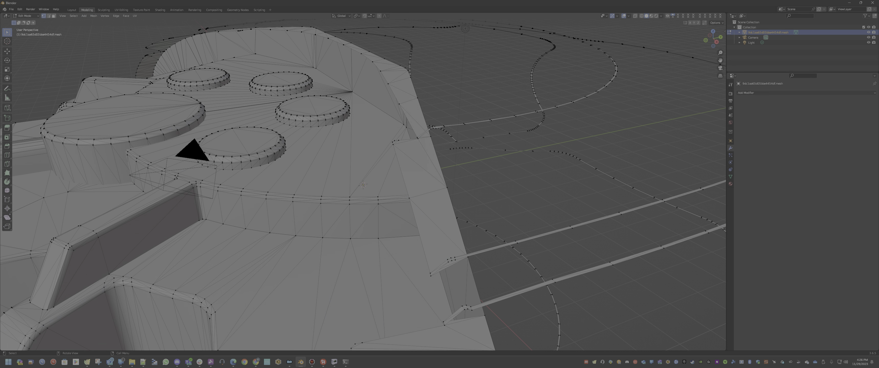
key(Home)
key(2)
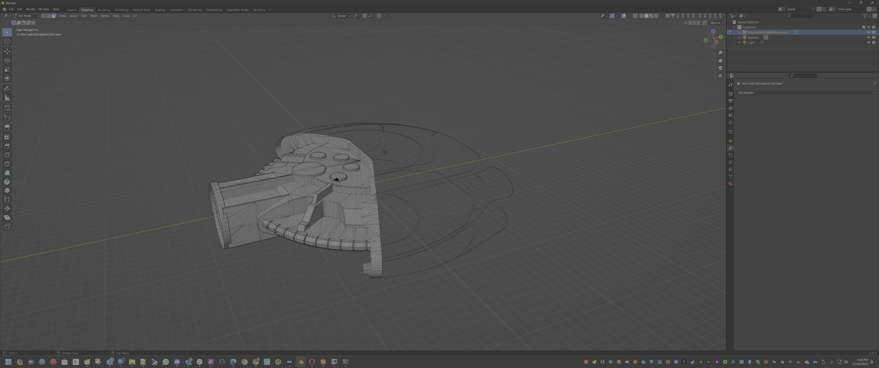
Try to delete the block protruding from the hull's curved edge by removing only the edges and faces of the box-selected area.
drag(166, 130, 283, 273)
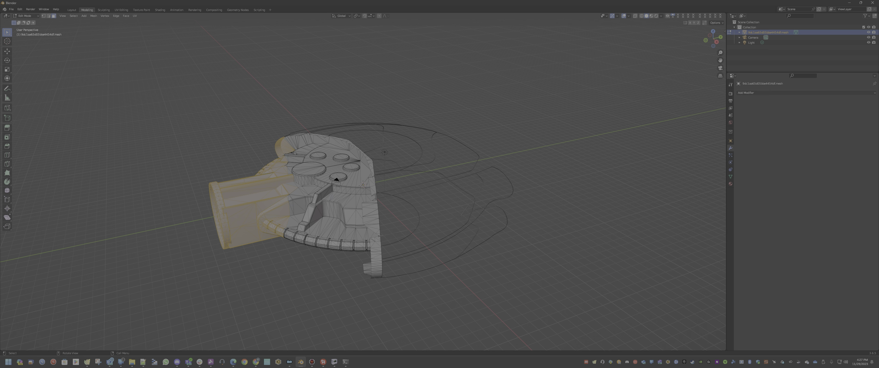
key(x)
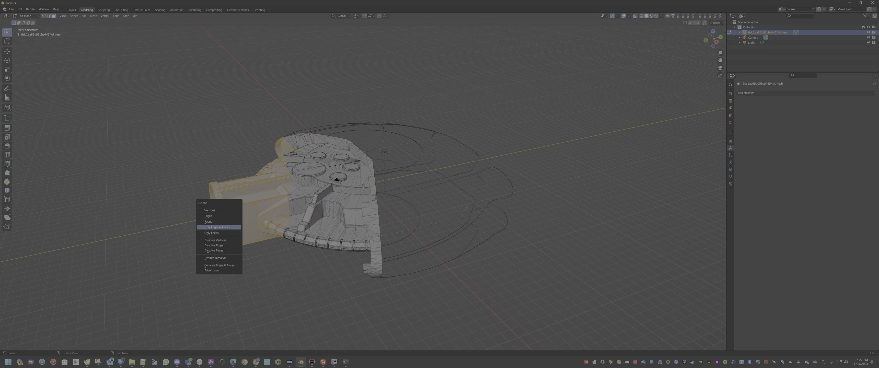
click(217, 227)
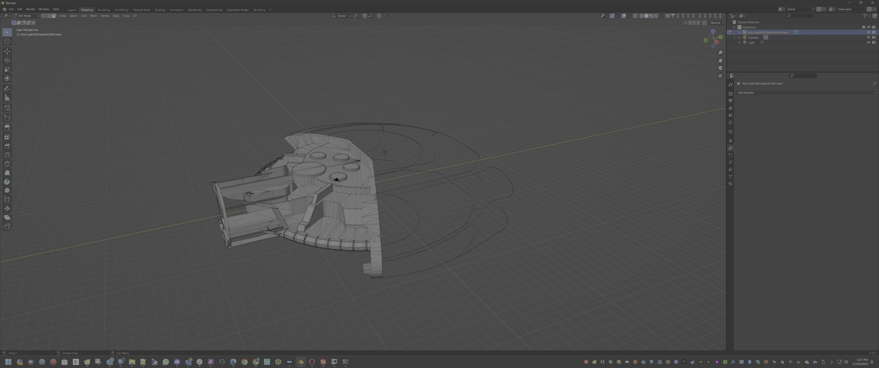
drag(187, 142, 291, 263)
key(x)
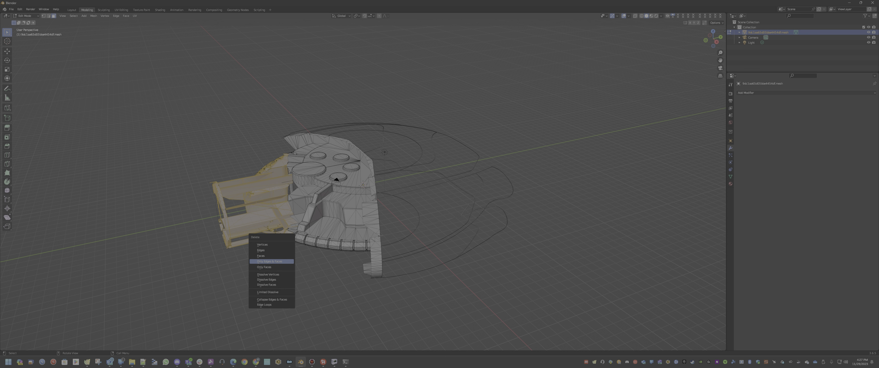
click(290, 258)
Try to delete the remaining faces around the removed block, again removing only edges and faces.
drag(199, 149, 292, 253)
key(x)
click(292, 253)
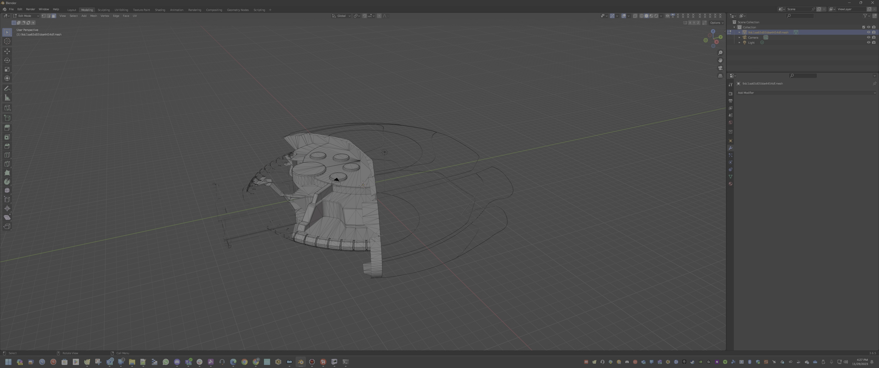
drag(186, 146, 293, 254)
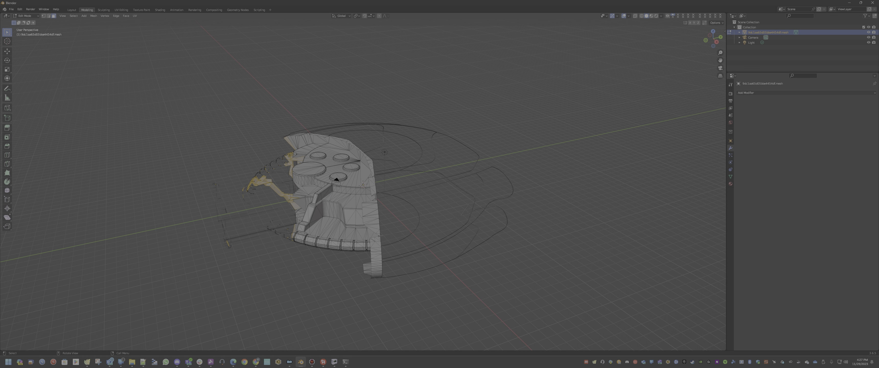
key(x)
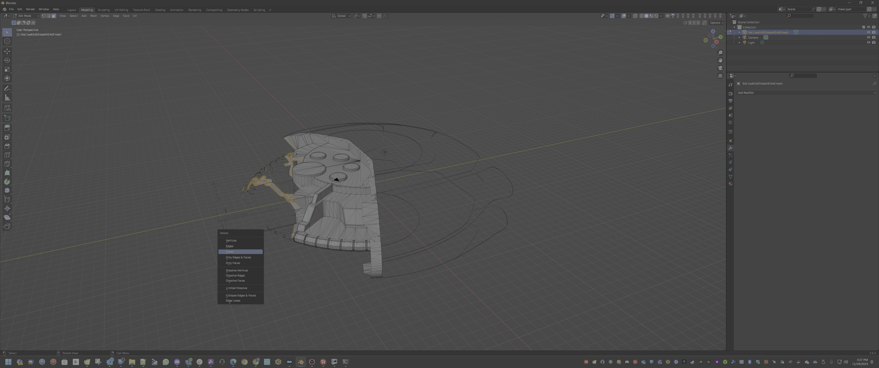
click(235, 257)
Try to clear the stray edges left beside the hull by box-selecting them and deleting faces.
drag(194, 157, 290, 265)
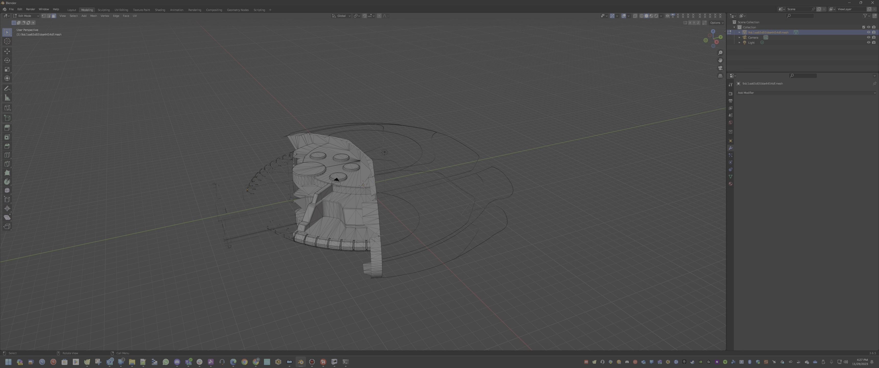
drag(199, 164, 270, 254)
scroll(337, 179, up, 4)
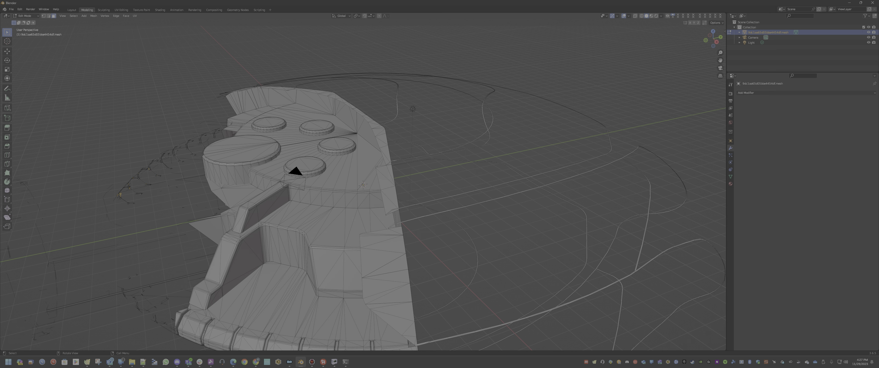
shift+middle_drag(337, 179, 572, 145)
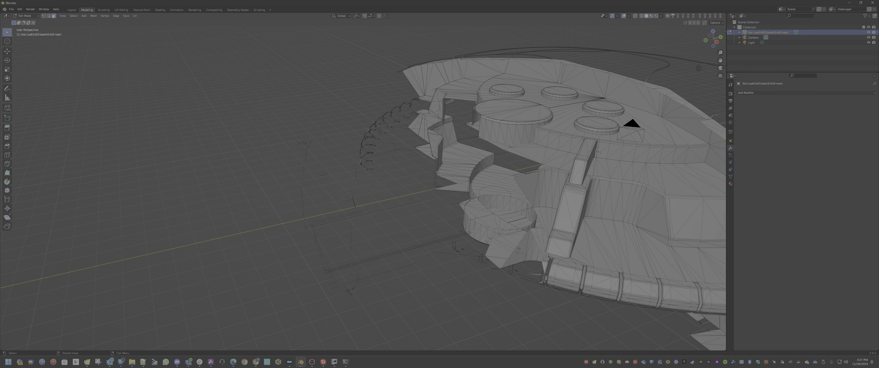
drag(269, 116, 400, 331)
key(x)
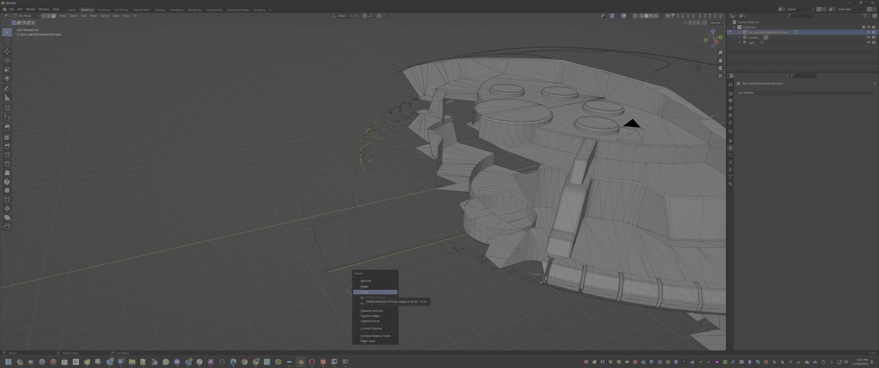
click(364, 292)
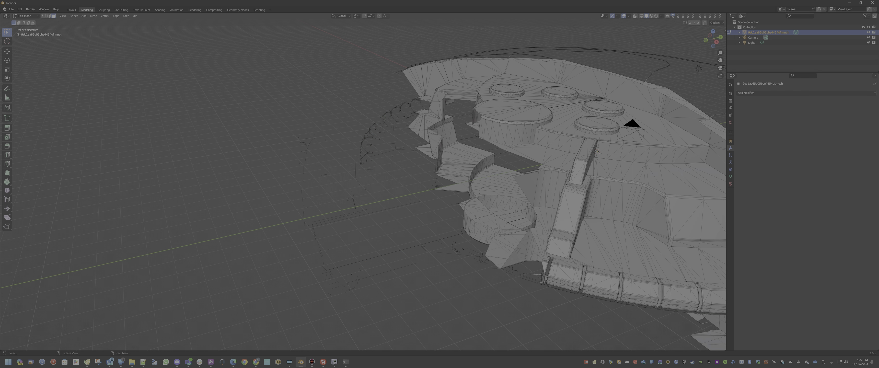
Try to remove the stray edges beyond the hull's cut side in edge selection mode, deleting only edges and faces.
drag(277, 124, 378, 303)
middle_drag(633, 121, 531, 31)
drag(357, 99, 558, 291)
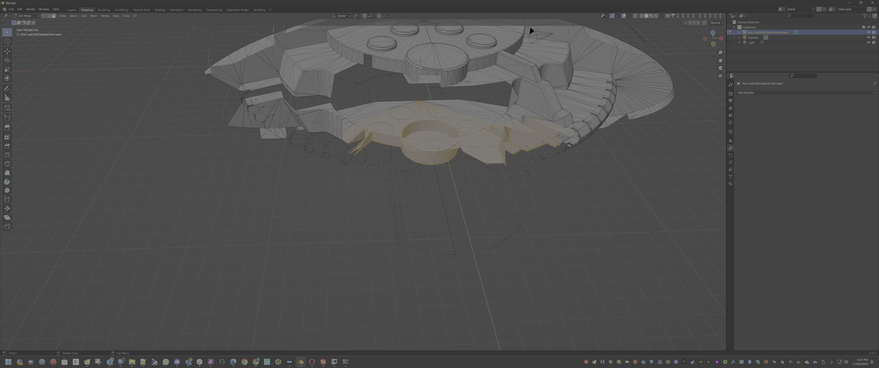
key(alt+a)
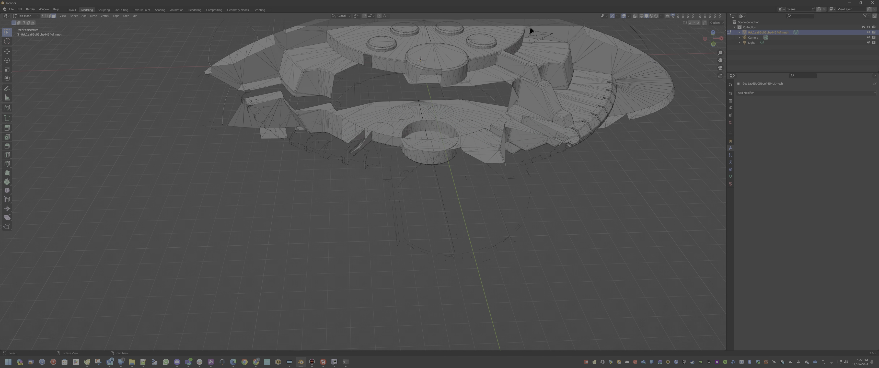
scroll(529, 29, up, 5)
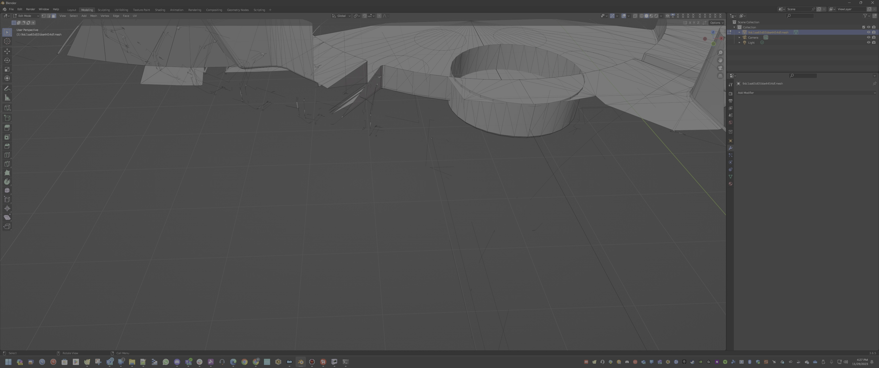
scroll(397, 84, down, 2)
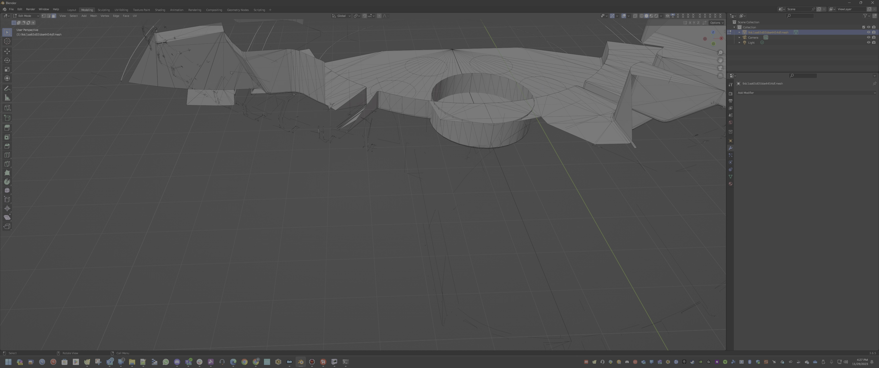
scroll(450, 49, down, 3)
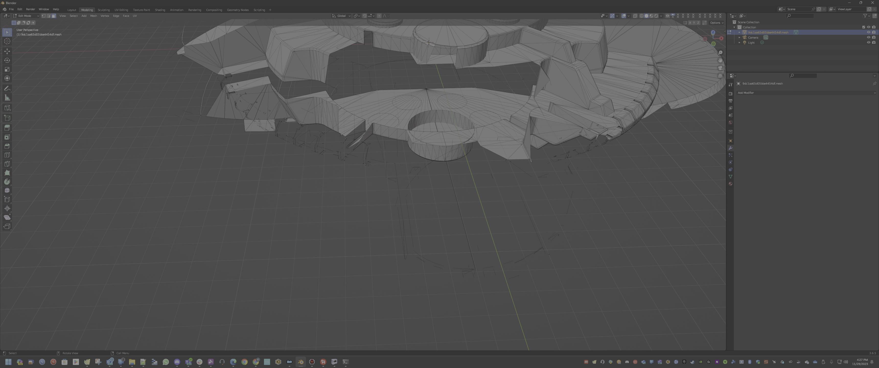
key(2)
drag(361, 121, 624, 293)
key(x)
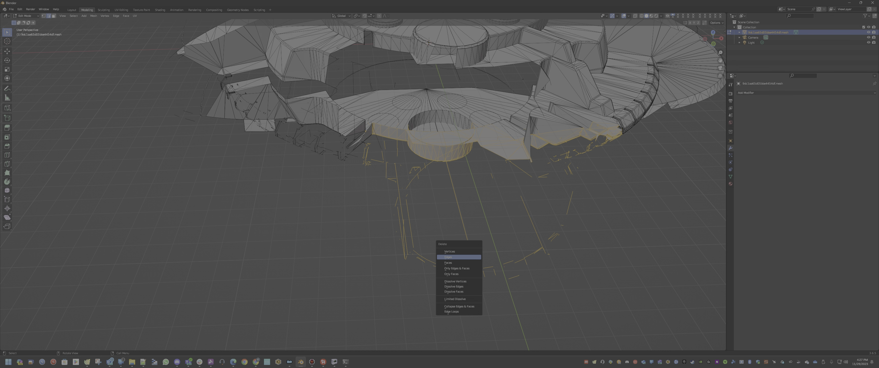
click(457, 268)
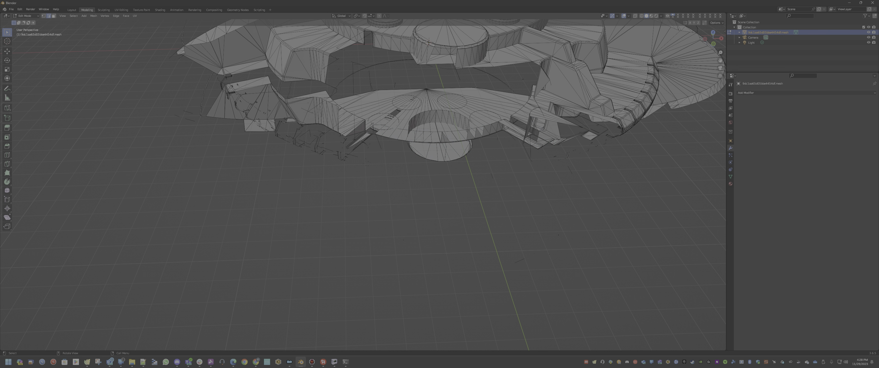
Try to delete the lower hull plates on the side away from the intact ribbed rim, using Only Edges & Faces twice.
drag(150, 72, 444, 222)
key(x)
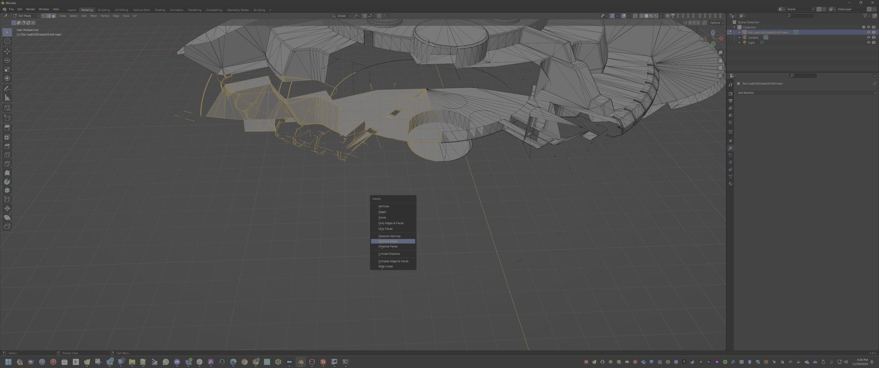
click(392, 222)
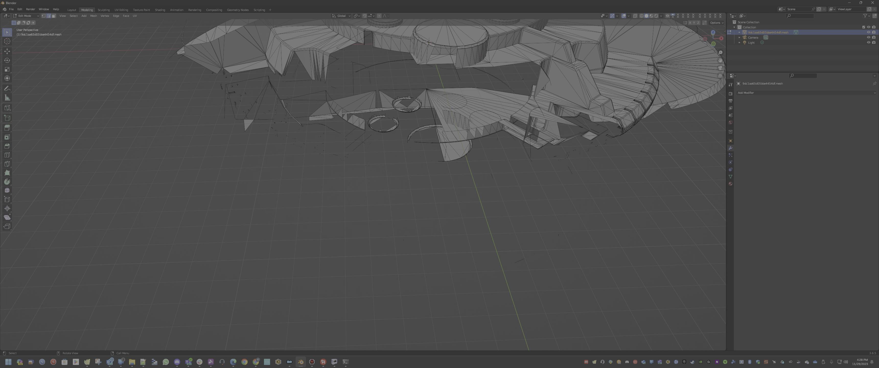
drag(145, 52, 422, 192)
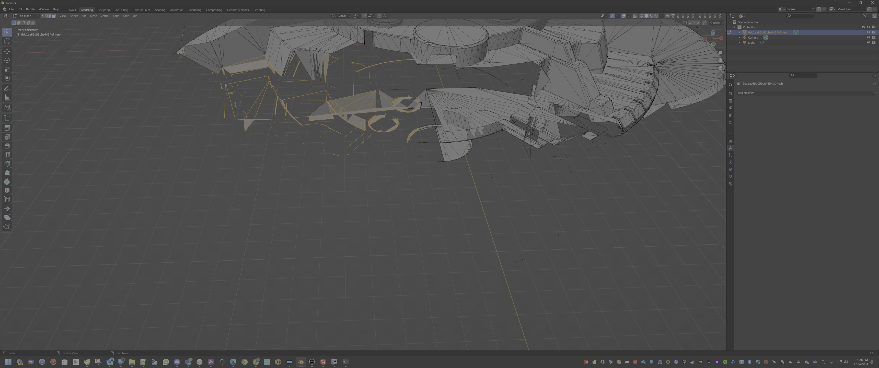
key(x)
click(420, 191)
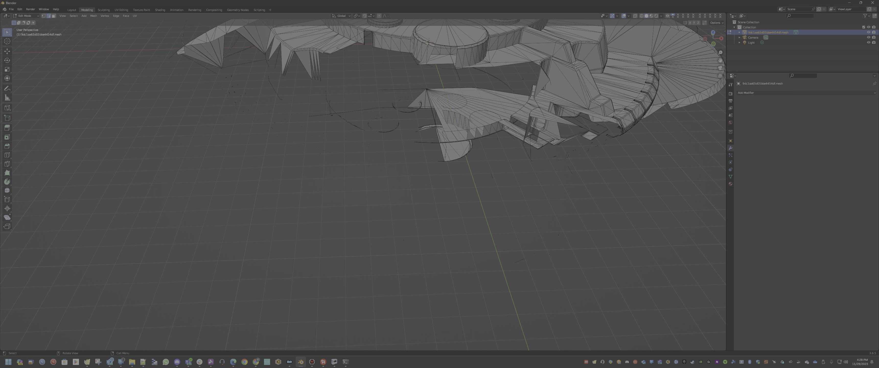
Undo all the mesh deletions and the mesh import, back to the scene with the default cube.
scroll(420, 191, down, 5)
middle_drag(420, 192, 436, 118)
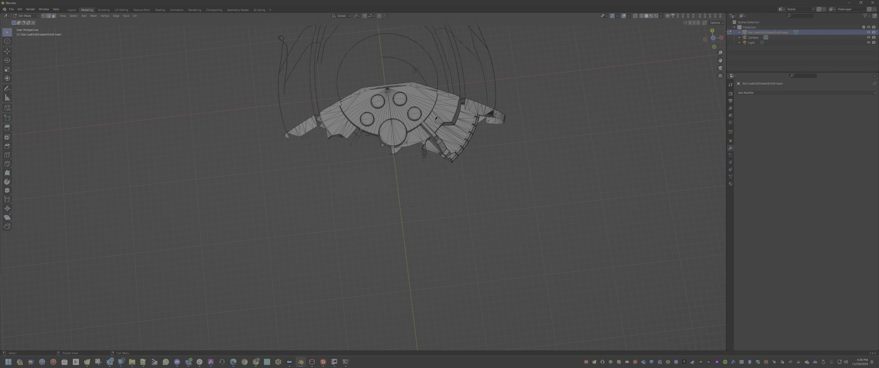
key(ctrl+z)
key(ctrl+z)
key(ctrl+z)
key(ctrl+z)
key(ctrl+z)
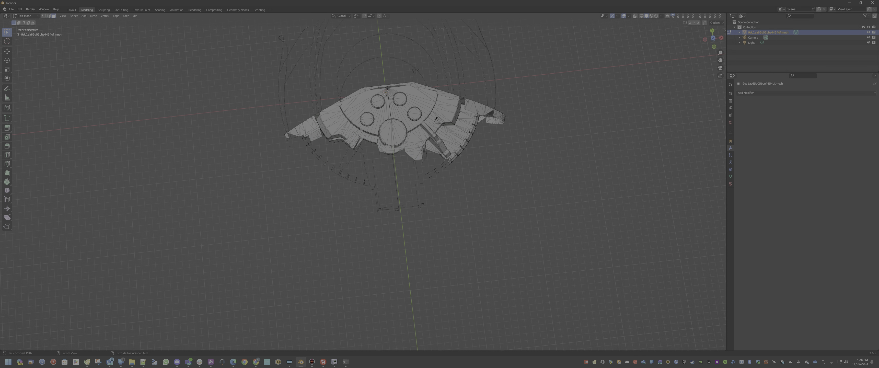
key(ctrl+z)
key(ctrl+z)
key(ctrl+z)
key(ctrl+z)
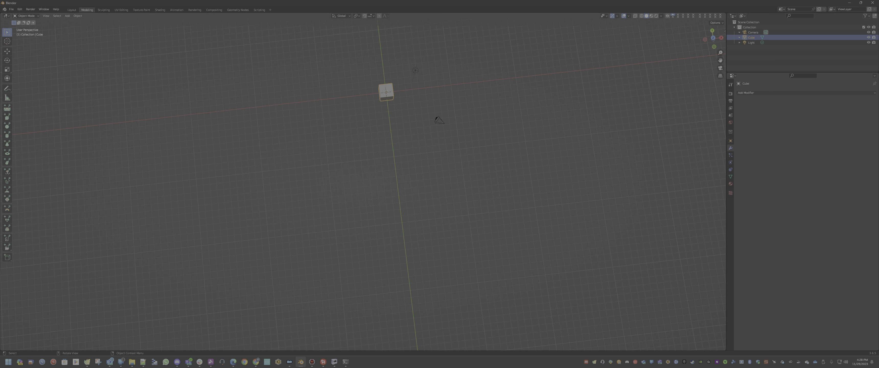
Delete the default cube and re-import the body .mesh as Starfield geometry, ready in Edit Mode.
key(Delete)
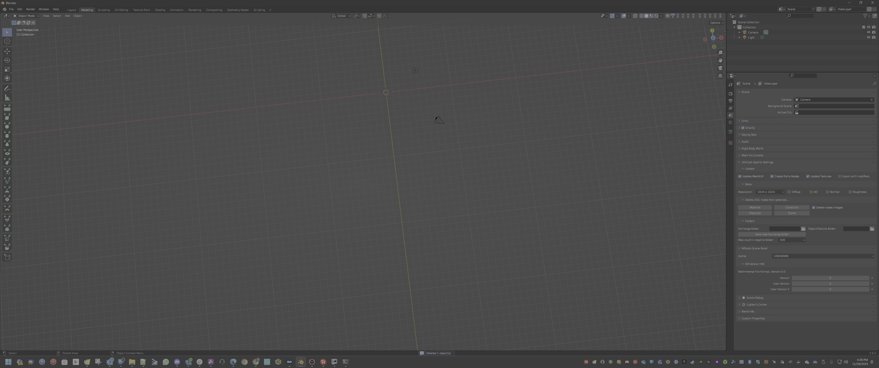
click(11, 9)
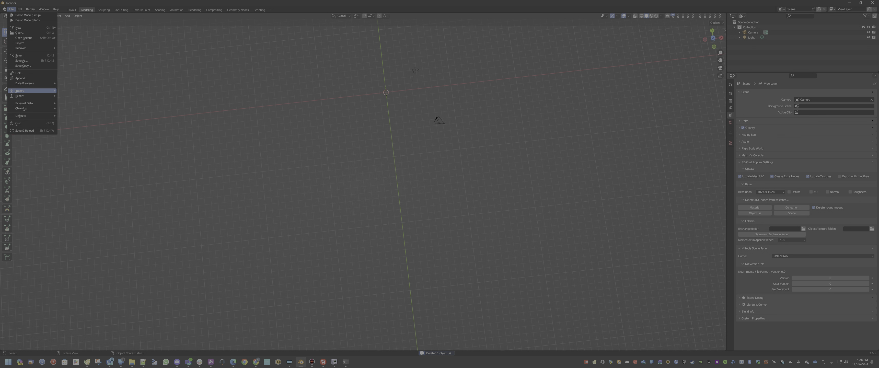
mouse_move(34, 90)
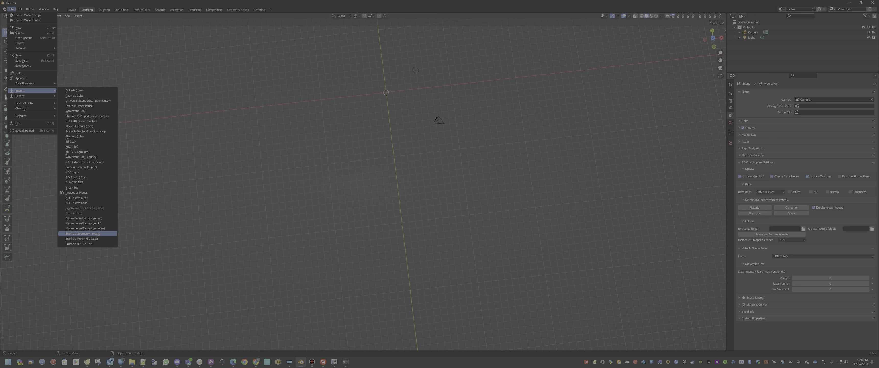
click(82, 233)
double_click(393, 105)
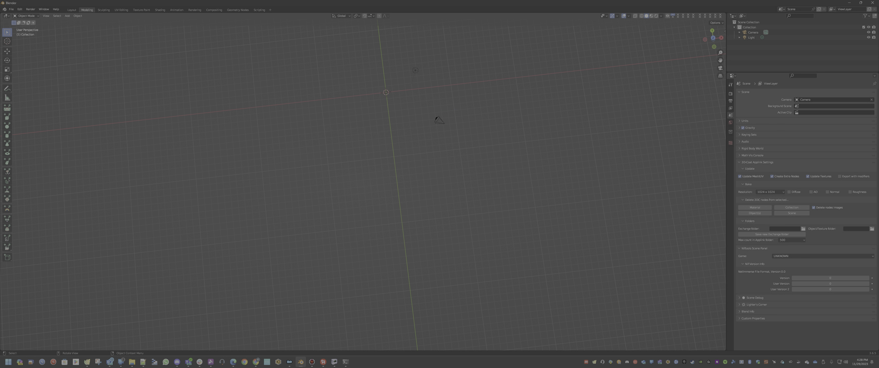
key(alt+a)
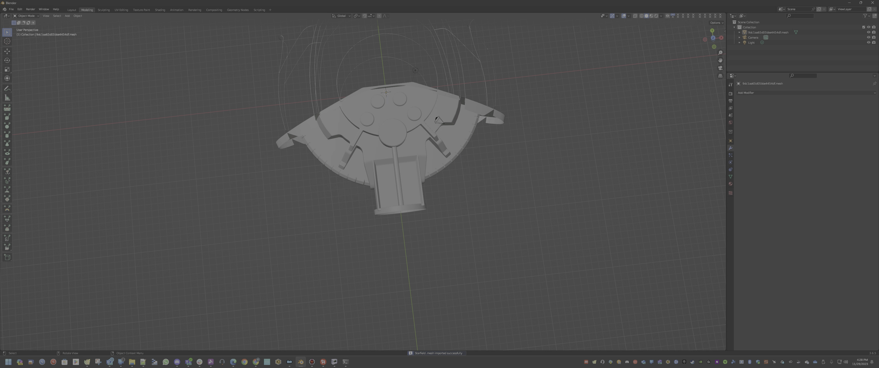
key(Tab)
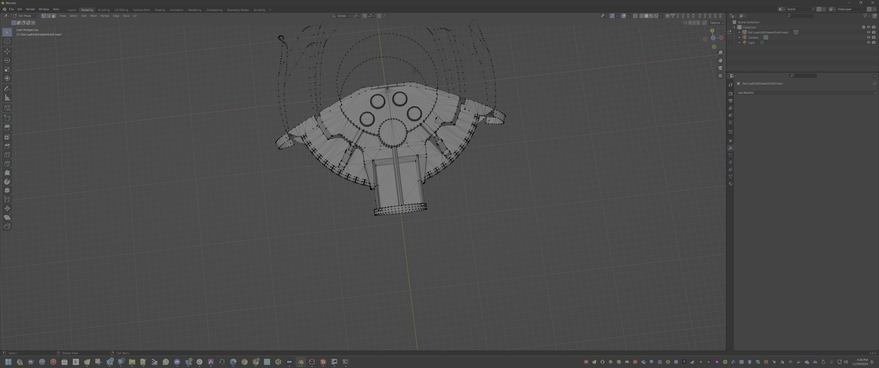
Box-select the lower hull rim and rectangular extension in vertex mode and repeatedly delete them with Only Edges & Faces.
right_click(283, 184)
key(Escape)
drag(282, 158, 498, 242)
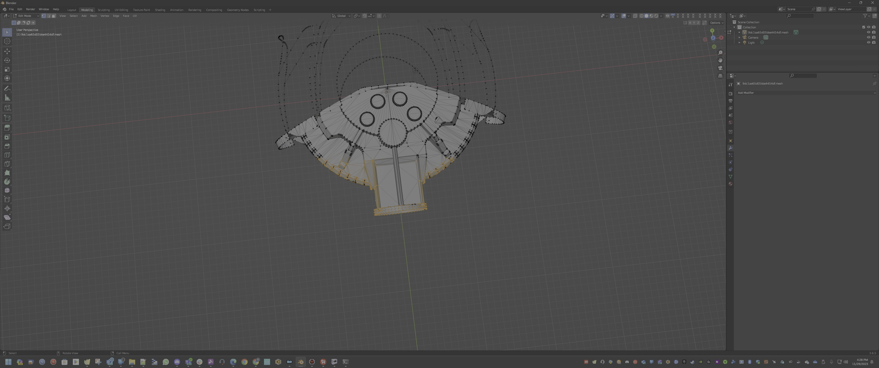
key(x)
key(Return)
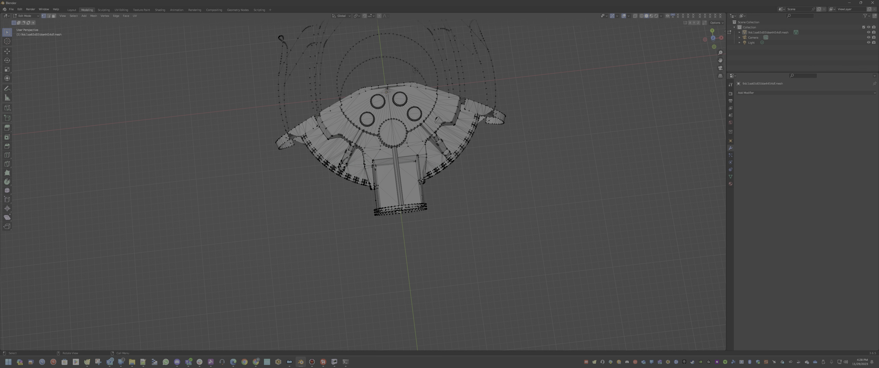
drag(311, 161, 474, 227)
key(x)
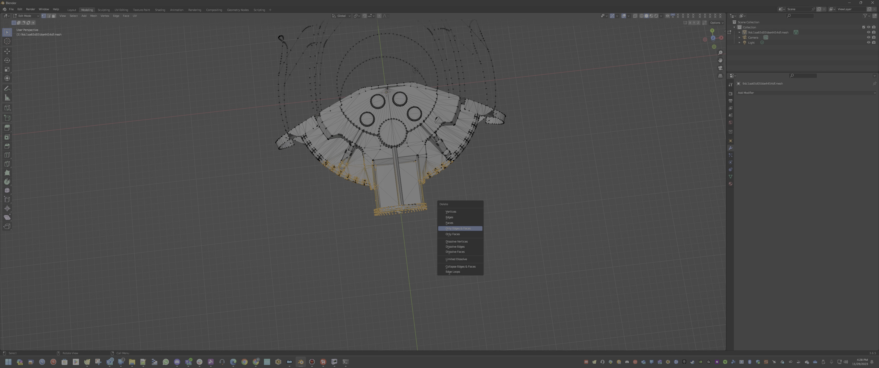
click(474, 228)
drag(302, 156, 483, 222)
key(x)
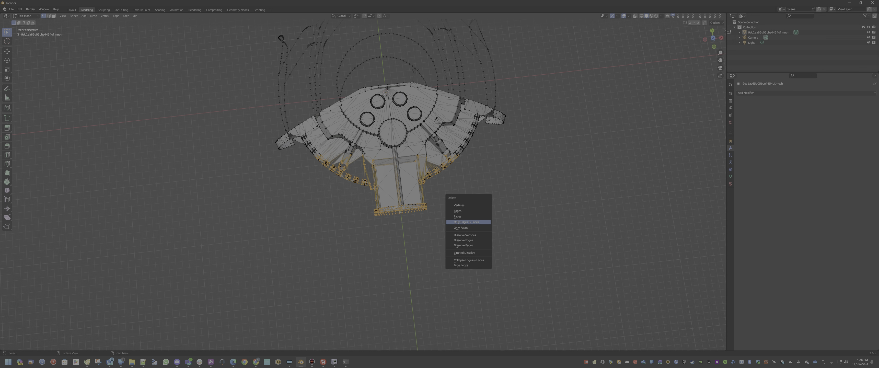
key(Return)
drag(309, 156, 471, 223)
key(x)
key(Return)
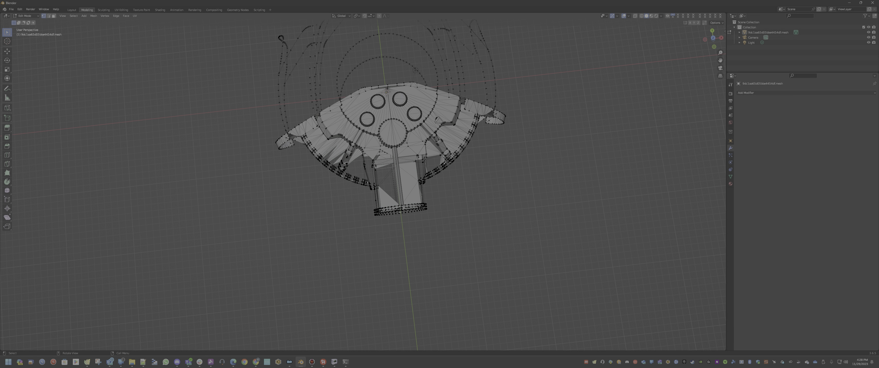
drag(305, 155, 484, 222)
key(x)
key(Return)
drag(303, 154, 484, 219)
key(x)
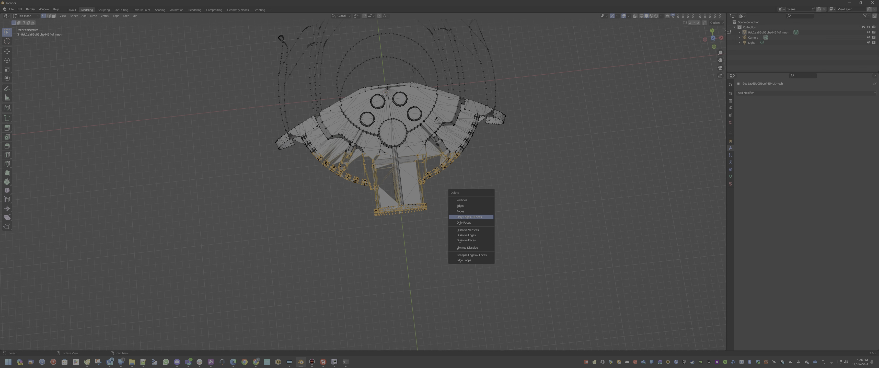
key(Return)
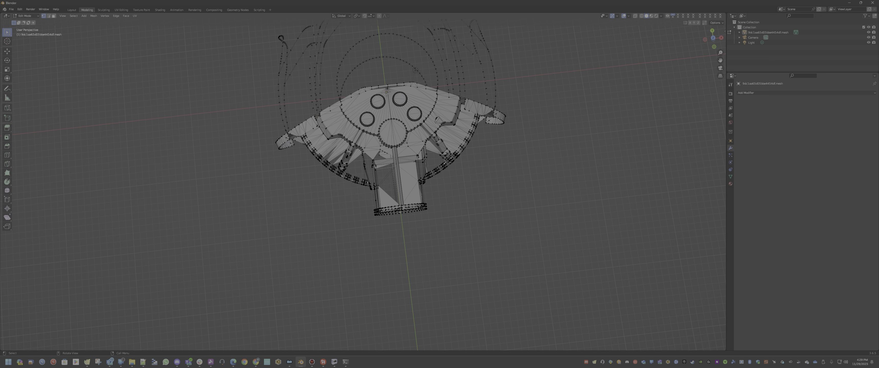
In edge selection mode, delete the rectangular extension and lower rim plates with Only Edges & Faces, twice.
key(2)
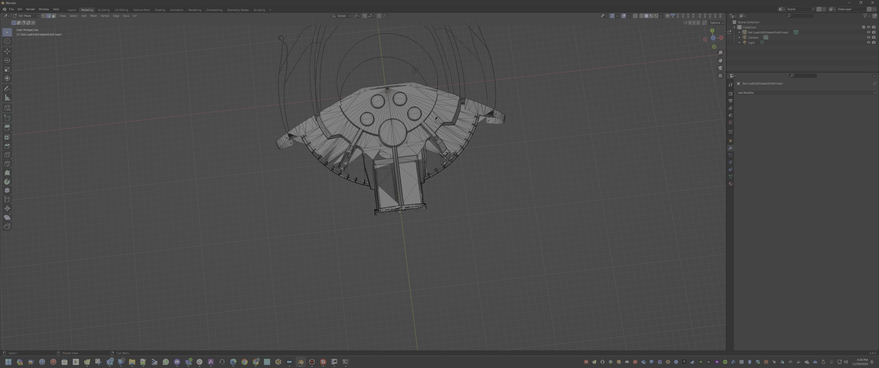
drag(296, 151, 490, 232)
key(x)
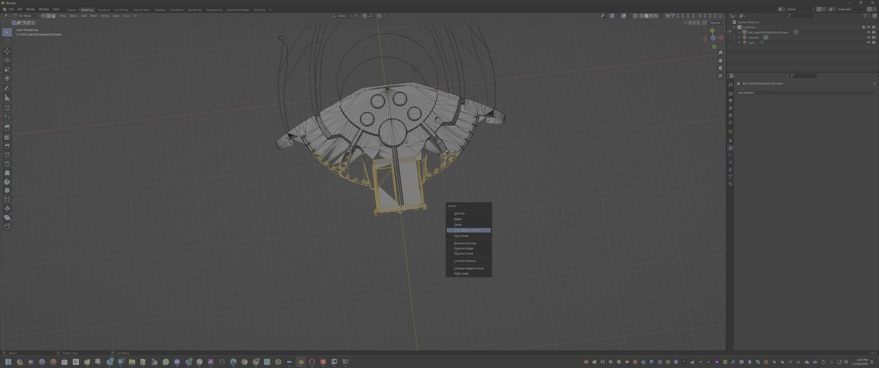
key(Return)
drag(304, 151, 490, 230)
key(x)
key(Return)
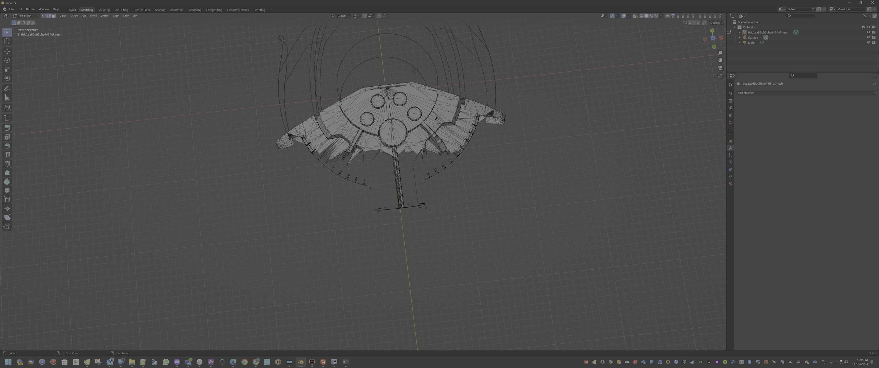
Clear the leftover rim and crossbar edges below the hull with repeated Only Edges & Faces deletions.
drag(307, 151, 486, 222)
key(x)
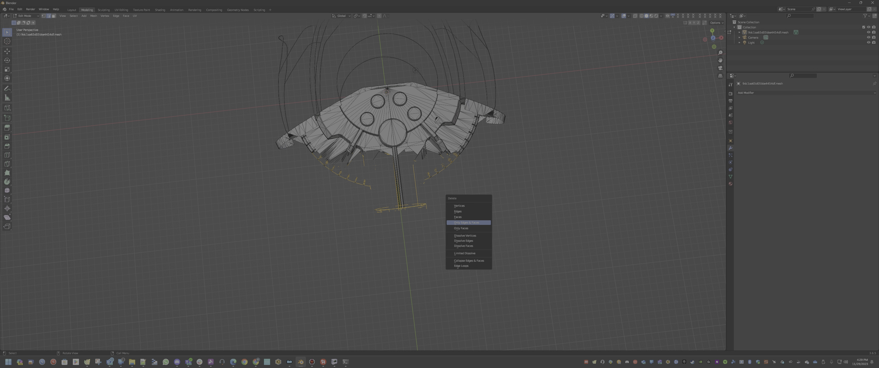
key(Return)
drag(308, 155, 486, 226)
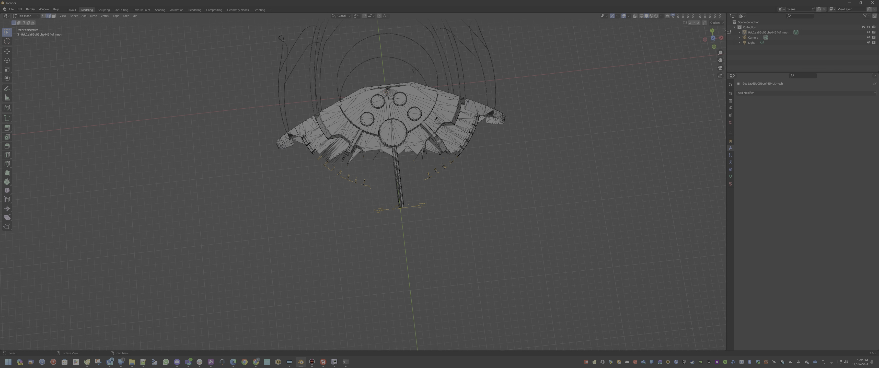
key(x)
key(Return)
drag(305, 153, 482, 224)
key(x)
key(Return)
drag(309, 154, 488, 221)
key(x)
key(Return)
drag(306, 155, 487, 219)
key(x)
key(Return)
In vertex selection mode, repeatedly delete the vertices of the lower rim arc, crossbar and central strut.
key(1)
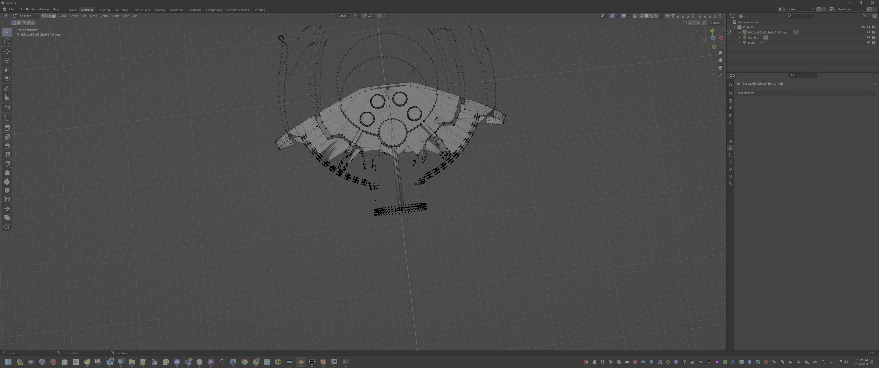
drag(308, 153, 494, 240)
key(x)
key(Return)
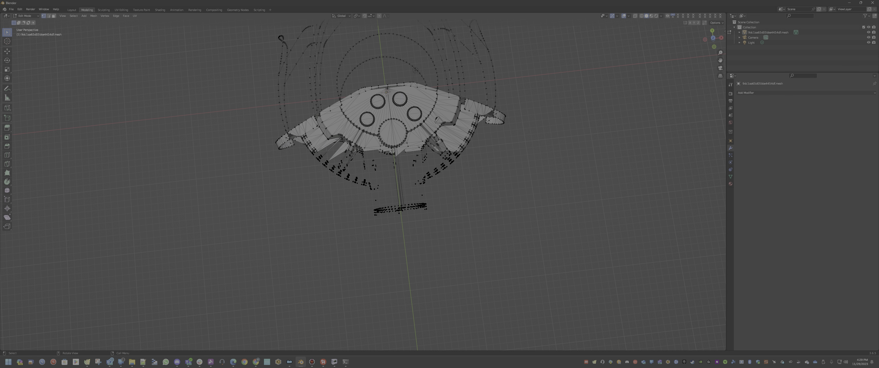
drag(313, 153, 478, 226)
key(x)
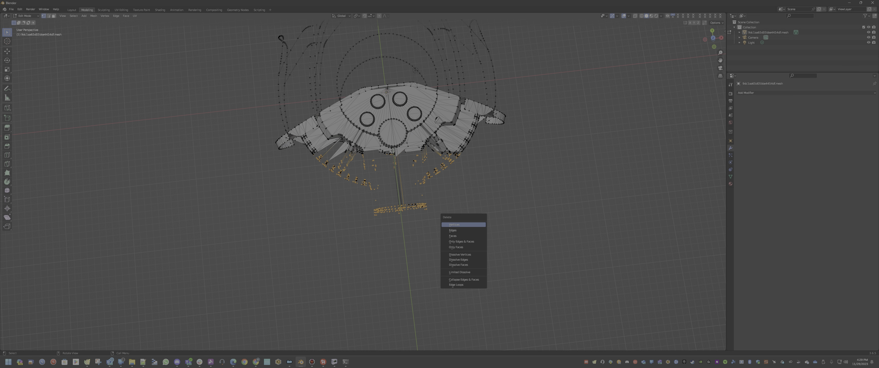
drag(314, 151, 470, 226)
key(x)
drag(306, 152, 473, 223)
key(x)
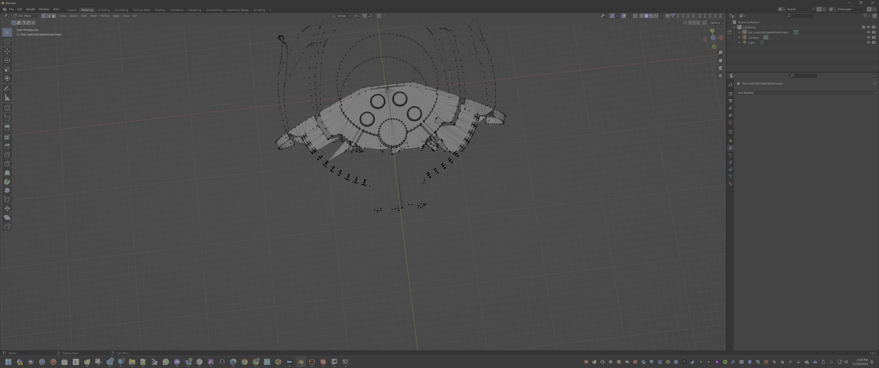
drag(313, 153, 485, 229)
key(x)
drag(318, 151, 470, 223)
key(x)
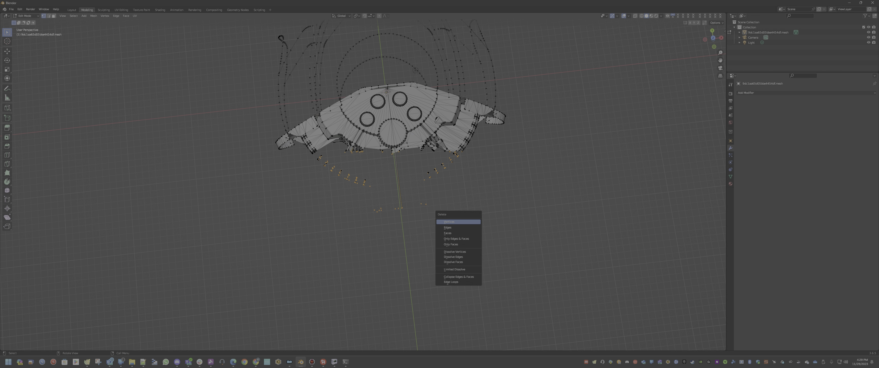
click(468, 220)
drag(306, 150, 470, 219)
key(x)
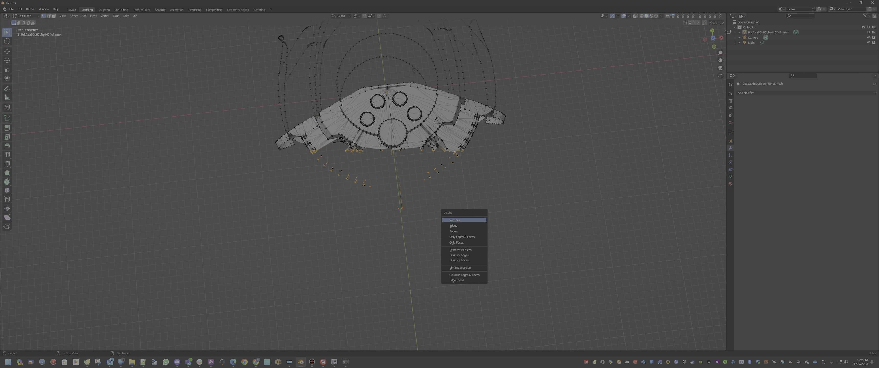
click(466, 218)
drag(311, 151, 461, 213)
key(x)
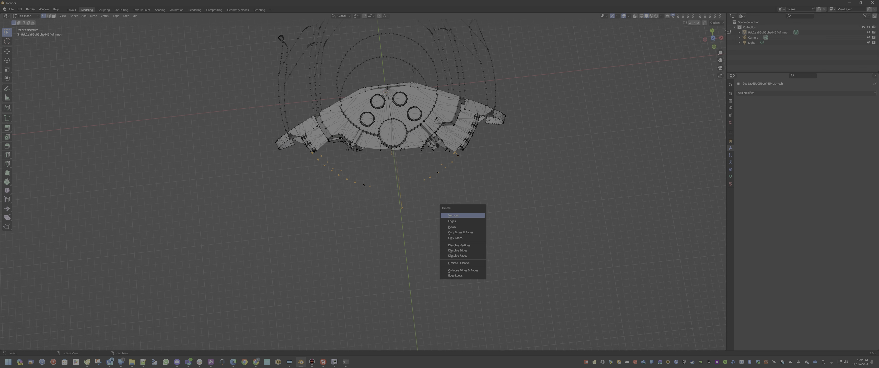
click(464, 218)
drag(315, 154, 478, 200)
key(x)
click(476, 203)
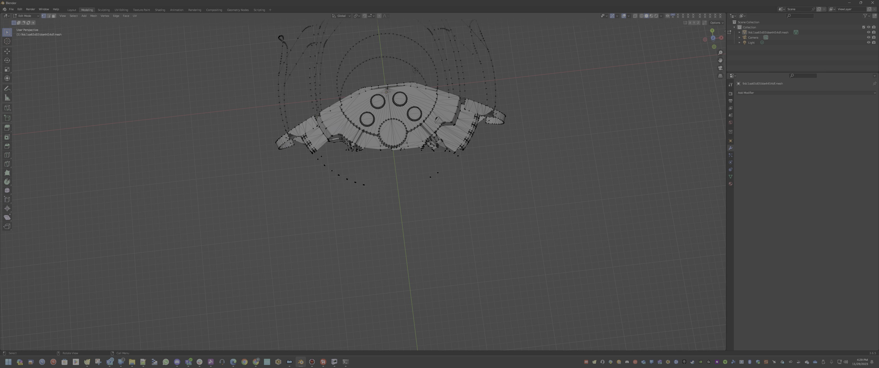
Delete the last scattered stray vertices below the hull's cut edge until that area is empty.
drag(305, 147, 464, 194)
key(x)
click(462, 194)
drag(326, 152, 476, 196)
key(x)
click(475, 197)
drag(312, 157, 456, 195)
key(x)
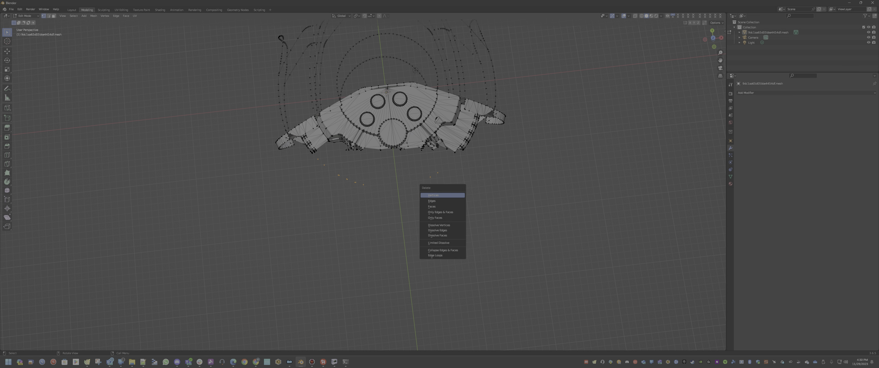
click(456, 192)
drag(306, 157, 373, 199)
key(x)
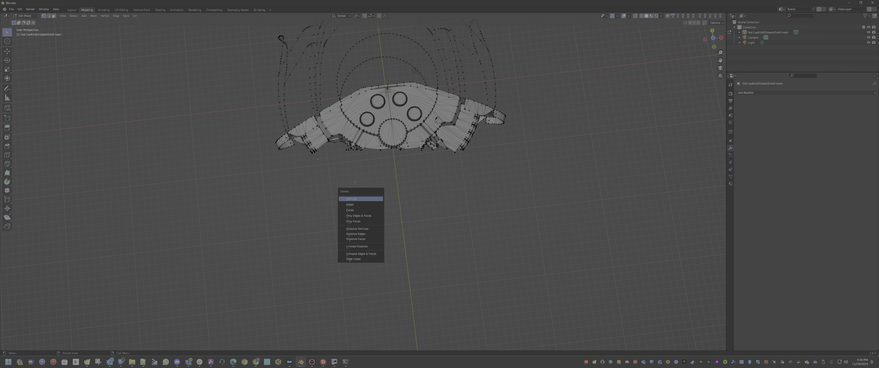
click(372, 198)
drag(323, 167, 376, 195)
key(x)
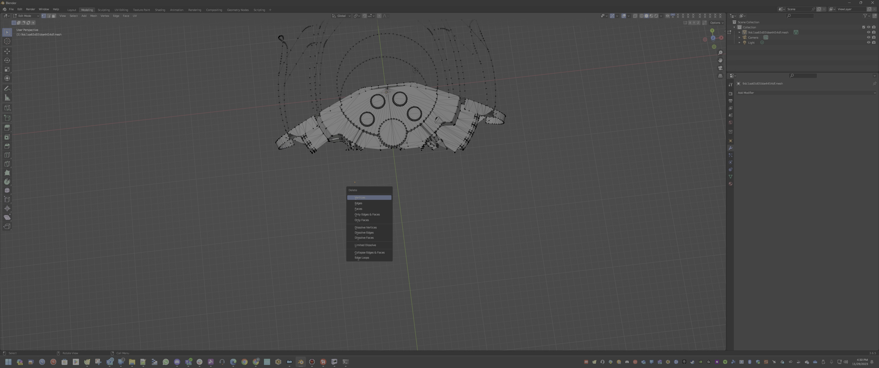
click(376, 196)
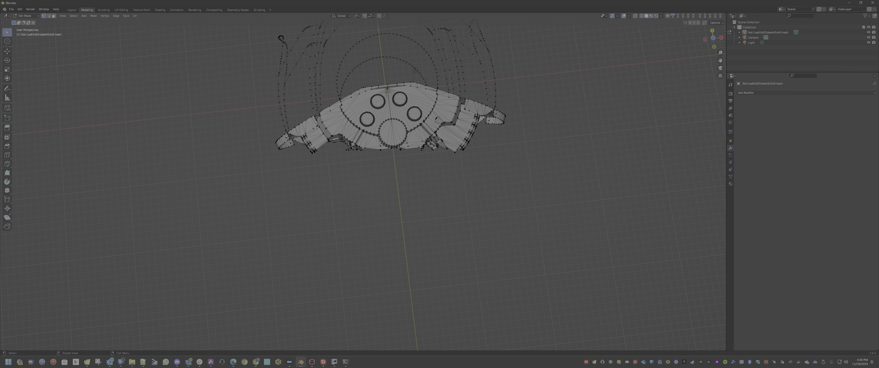
Box-select the central hull section around the circular ports and delete its geometry, starting with Only Edges & Faces.
middle_drag(379, 205, 248, 69)
scroll(363, 182, down, 1)
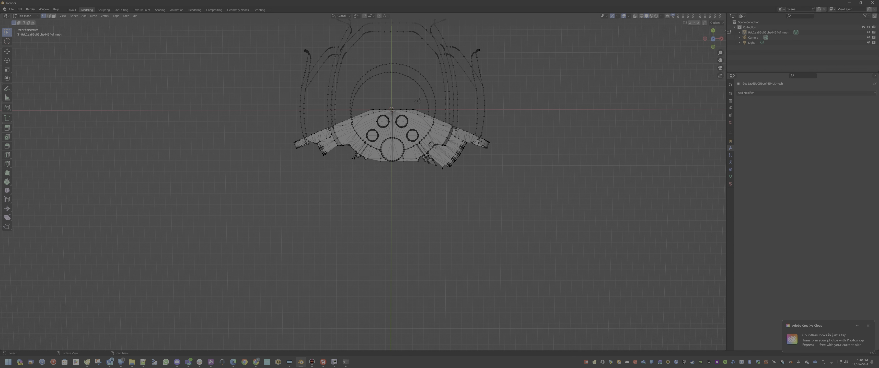
drag(362, 104, 420, 175)
key(x)
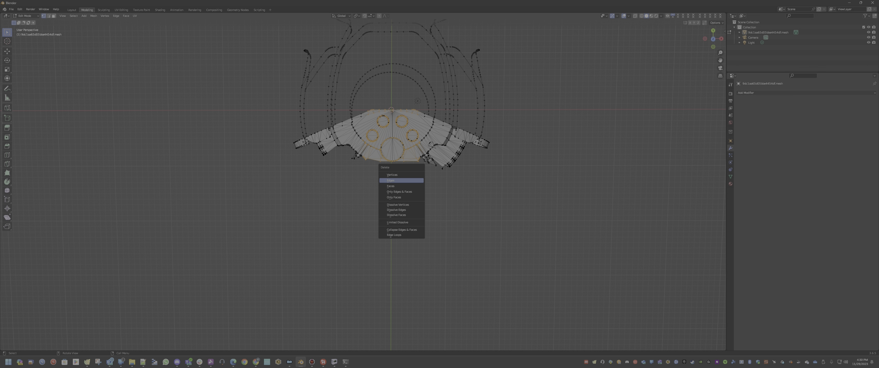
click(395, 192)
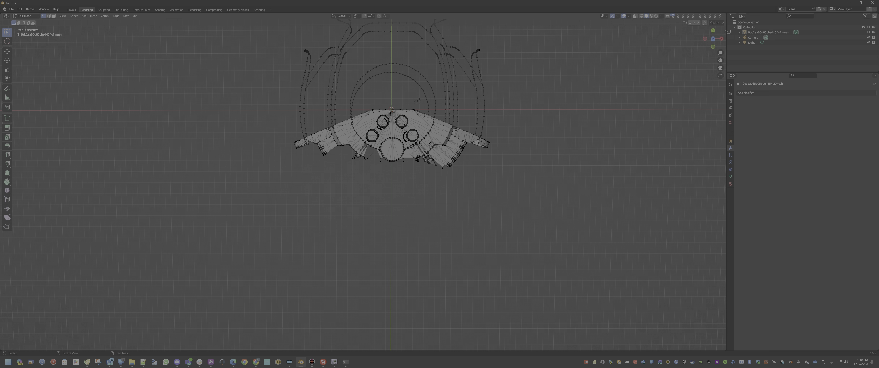
key(x)
click(392, 174)
Look into the cut hull ring from its open side and select the thin curved strand's faces in face selection mode.
middle_drag(393, 143, 379, 181)
scroll(379, 181, up, 5)
shift+middle_drag(379, 181, 444, 232)
key(3)
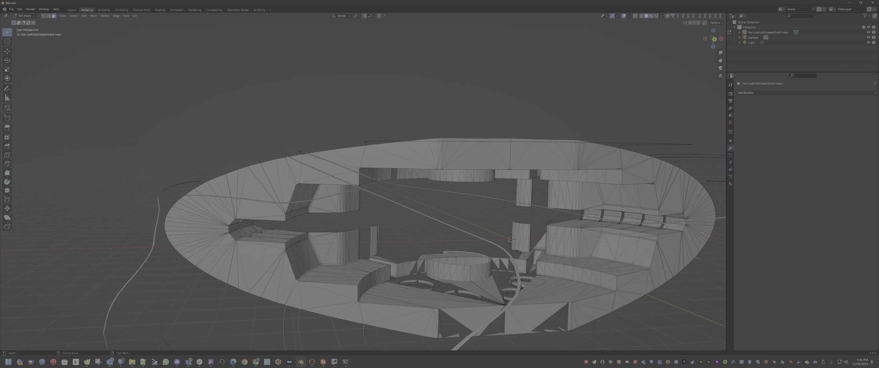
drag(375, 191, 420, 225)
key(shift)
shift+click(471, 235)
shift+click(479, 236)
scroll(363, 181, up, 6)
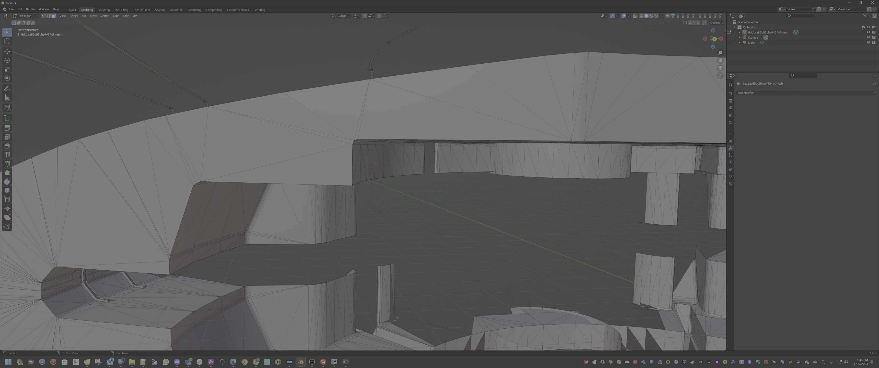
scroll(363, 182, down, 4)
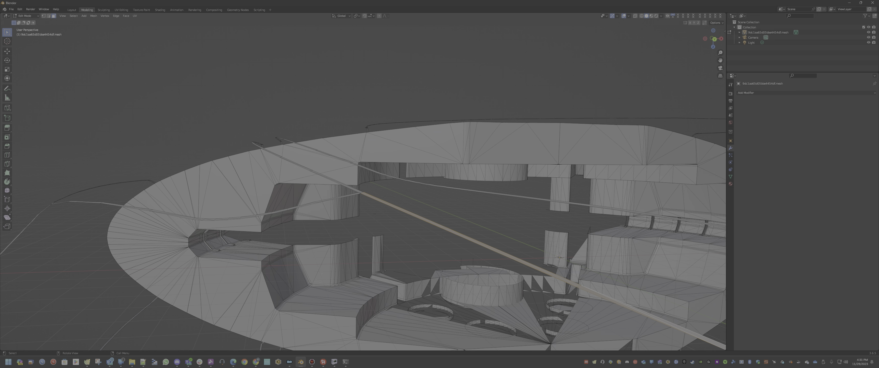
Try to extrude the selected strand faces slightly with Extrude Region, and undo the extrusion.
shift+middle_drag(479, 237, 333, 193)
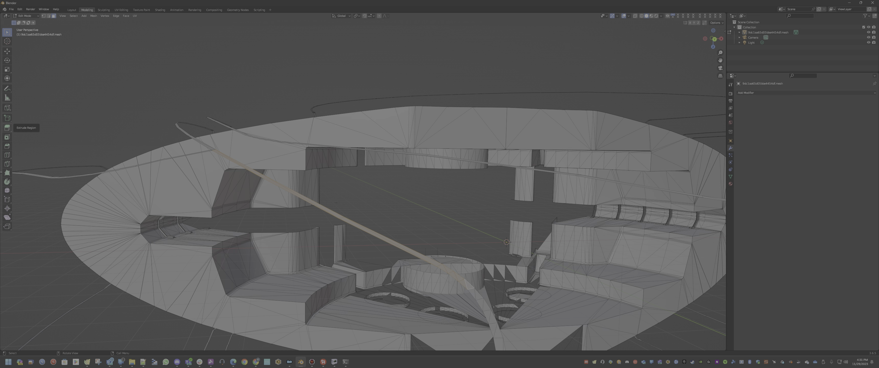
click(7, 128)
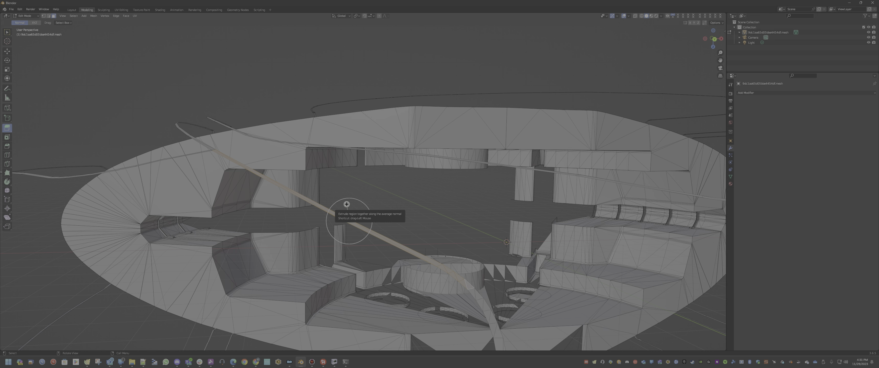
drag(347, 204, 344, 210)
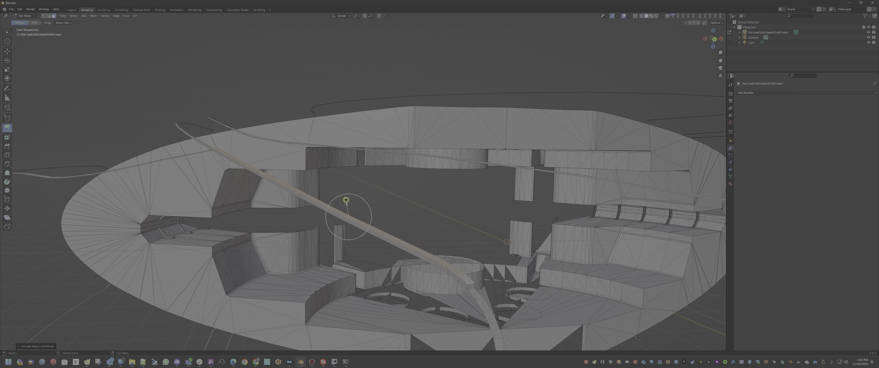
key(ctrl+z)
Close Blender without saving the changes and return to the ship NIF in NifSkope.
scroll(363, 219, down, 5)
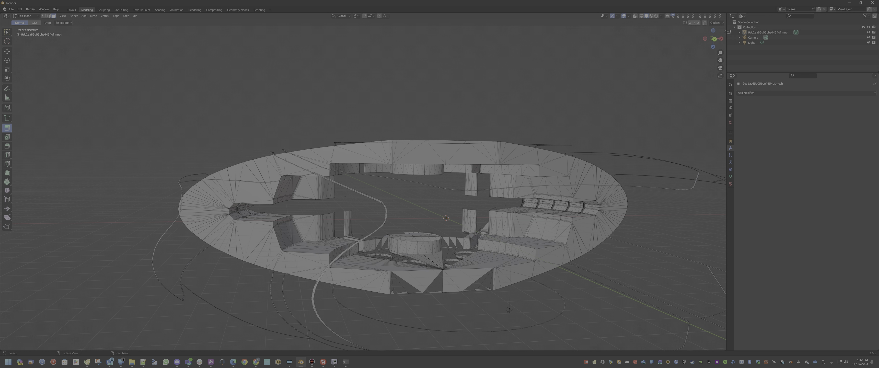
click(873, 3)
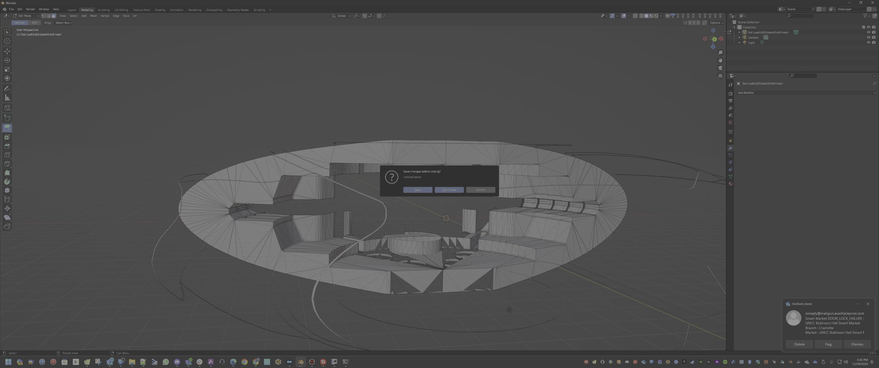
click(449, 190)
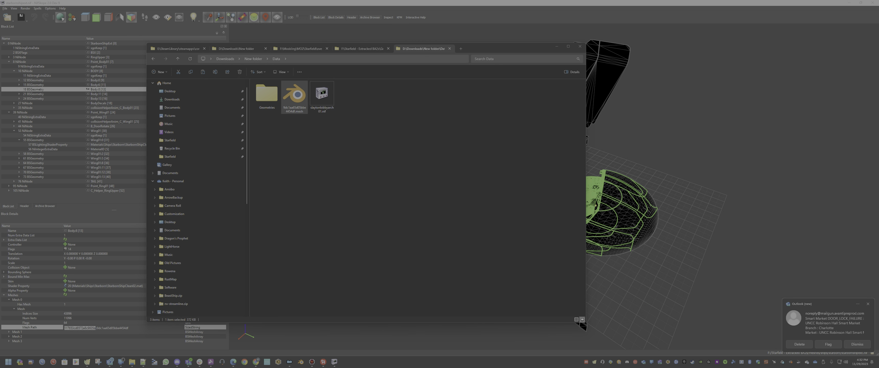
key(alt+Tab)
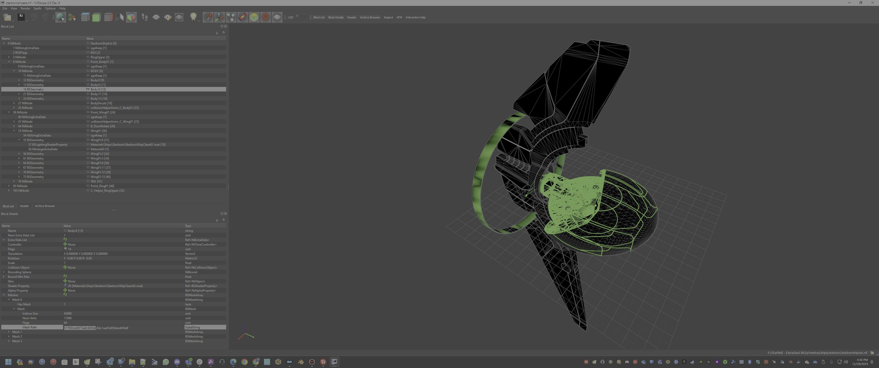
Expand the Body:9 geometry block under the BODY node and examine its shader property and MaterialID child blocks.
right_click(29, 86)
mouse_move(51, 88)
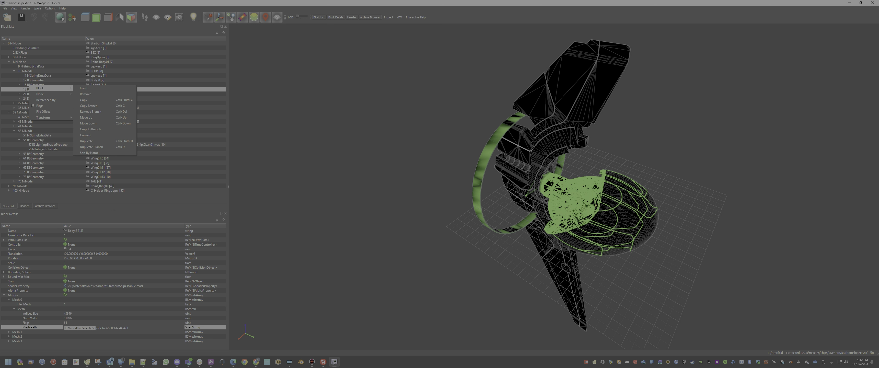
key(Escape)
key(Right)
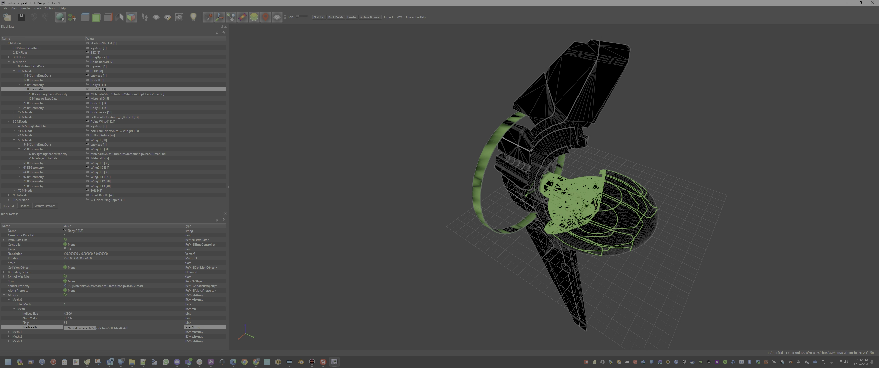
key(Escape)
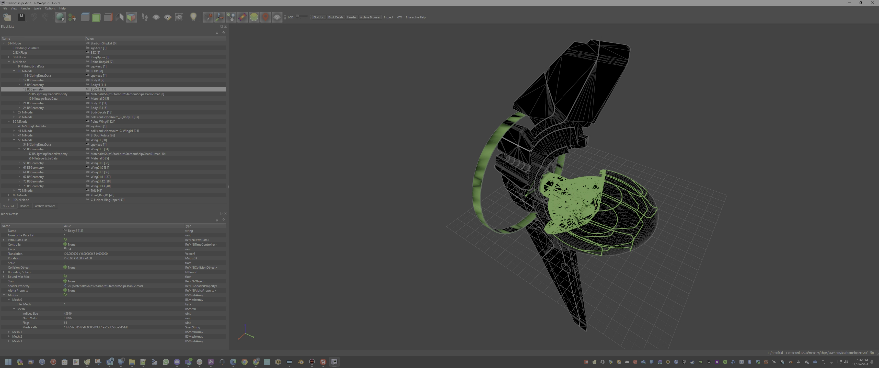
click(44, 99)
click(33, 89)
click(42, 98)
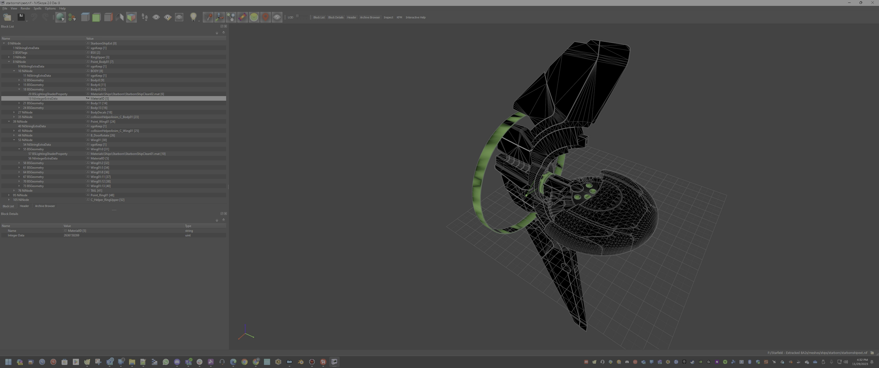
click(34, 89)
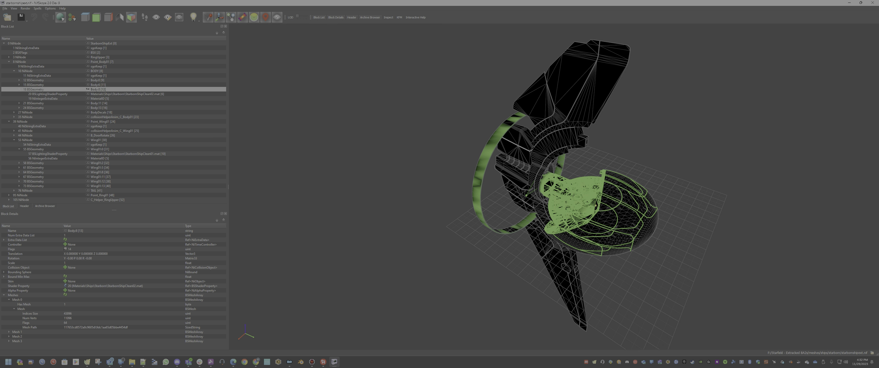
Copy the whole Body:9 geometry branch, including its child blocks.
right_click(37, 86)
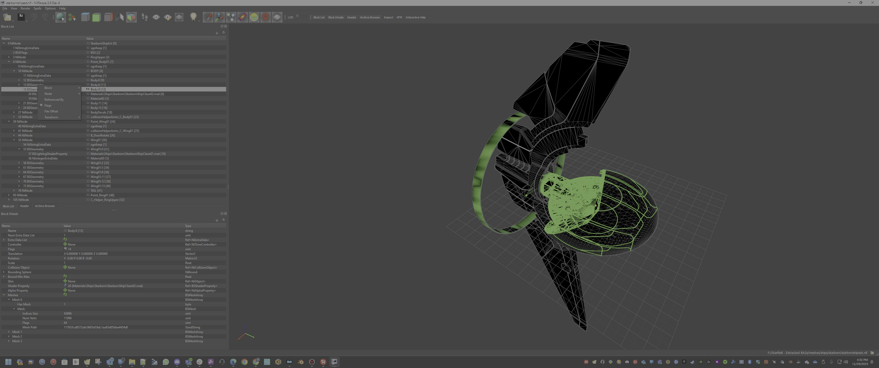
mouse_move(55, 87)
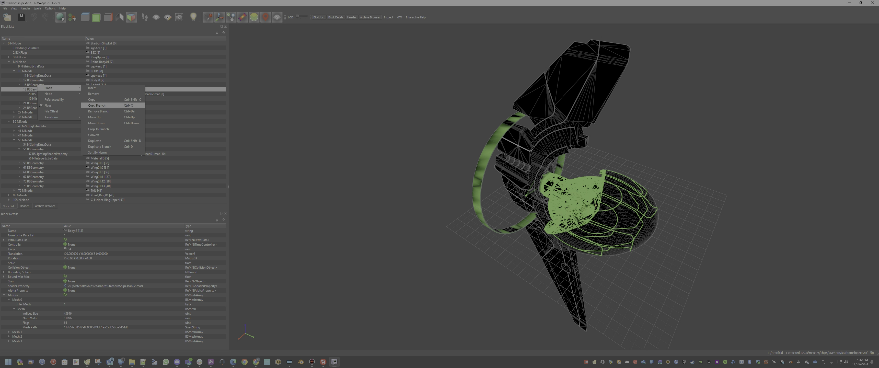
click(97, 105)
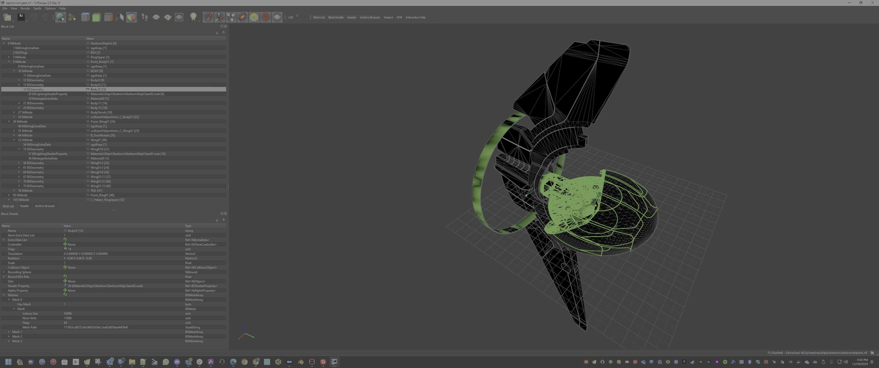
Paste the copied branch into the BODY node and expand the pasted geometry block and its Mesh 3 entry.
click(28, 71)
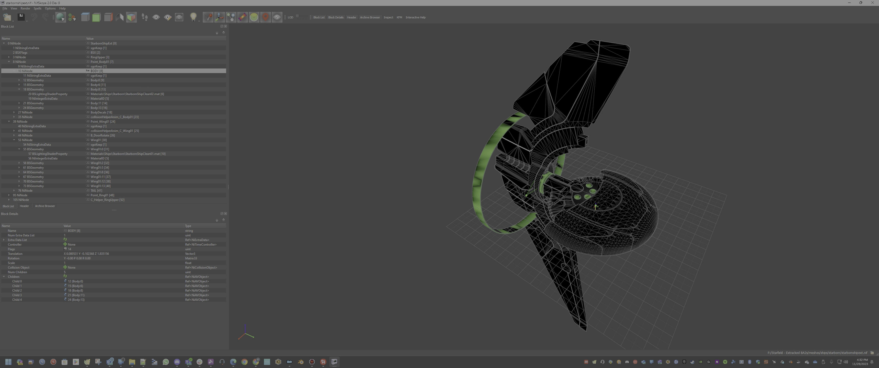
click(19, 90)
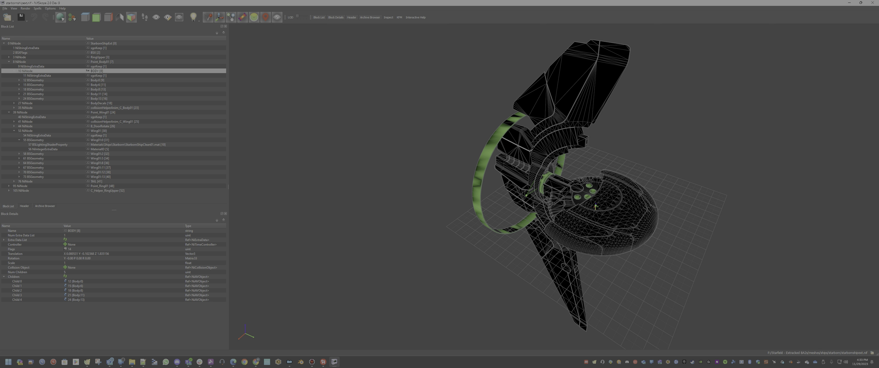
right_click(25, 67)
mouse_move(45, 69)
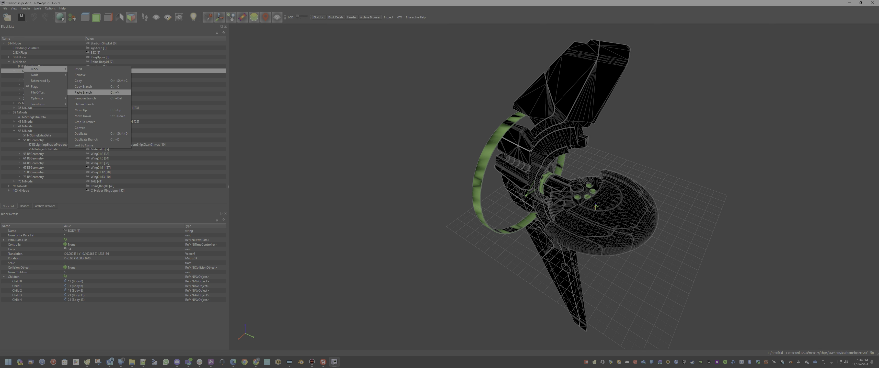
click(83, 92)
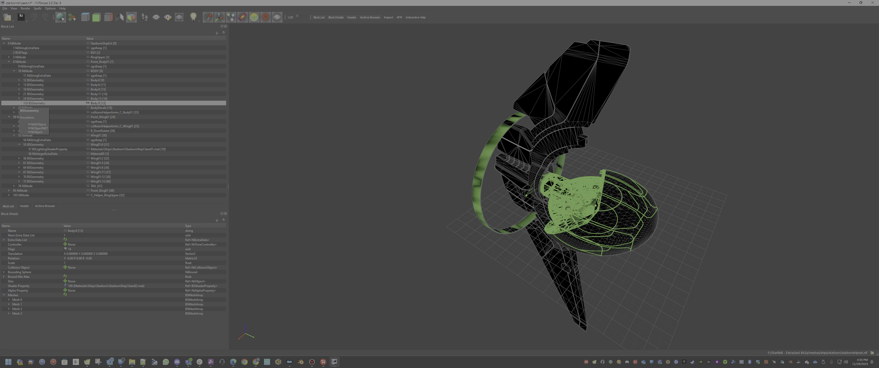
click(19, 103)
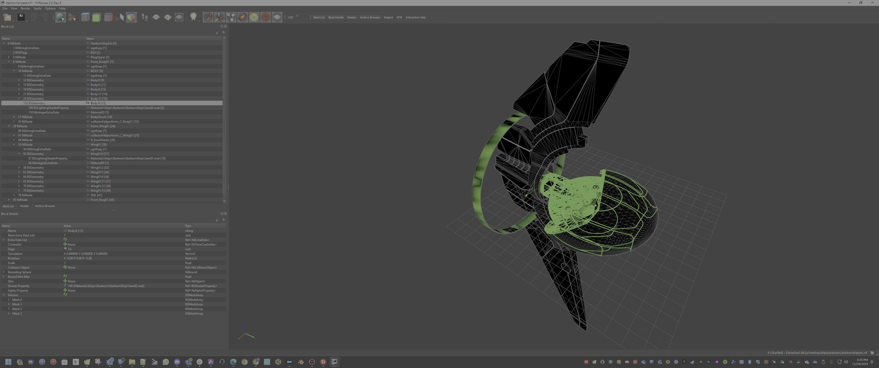
click(9, 313)
Switch to File Explorer and open the Geometries subfolder inside Starfield's Data geometries folder.
mouse_move(132, 362)
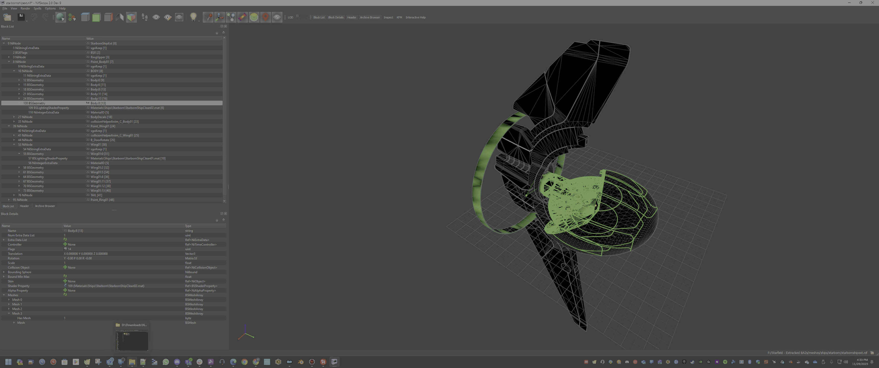
click(132, 339)
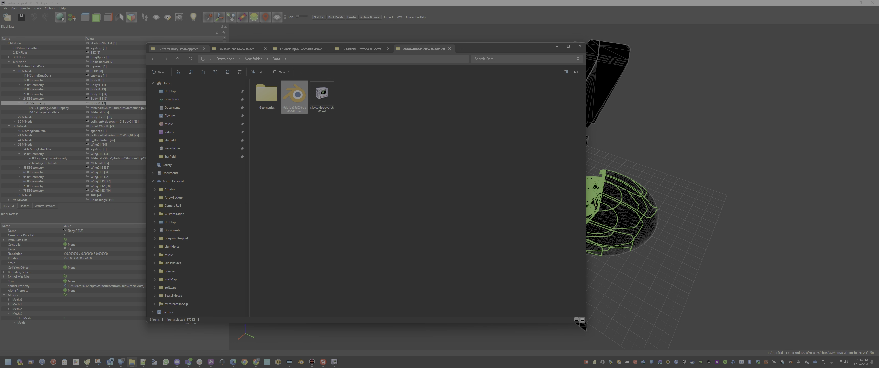
click(177, 49)
double_click(268, 90)
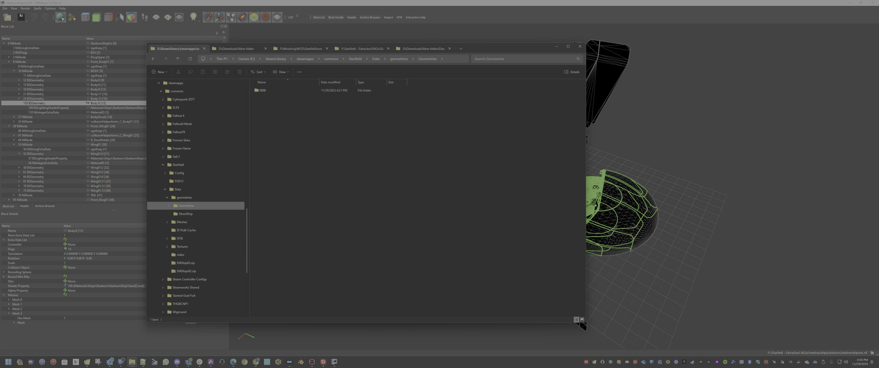
Go to the mods folder of the MO2 Starfield installation.
click(300, 48)
scroll(205, 190, up, 6)
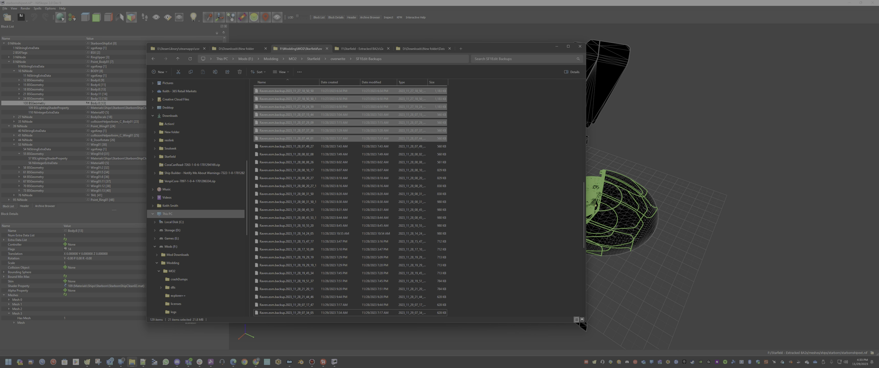
scroll(205, 190, down, 8)
scroll(196, 189, down, 4)
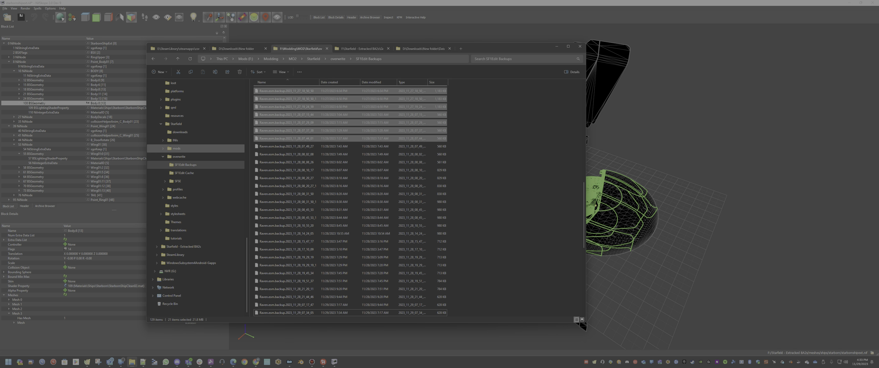
click(176, 148)
Find the Starborn-Ghost mod folder in the mods list and open its Geometries folder.
scroll(290, 161, down, 20)
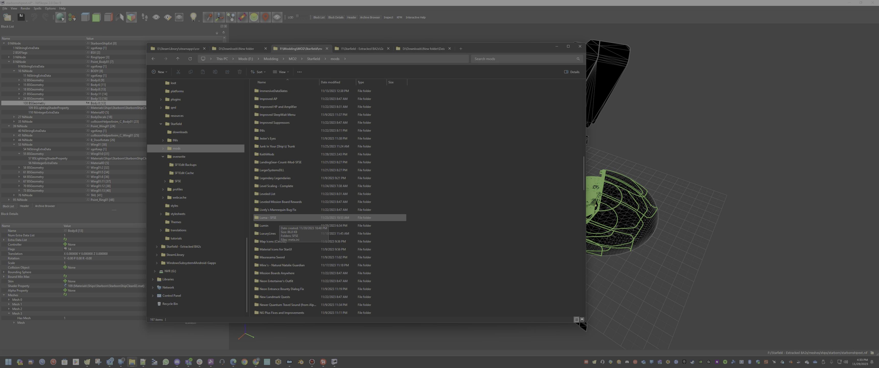
scroll(290, 228, down, 20)
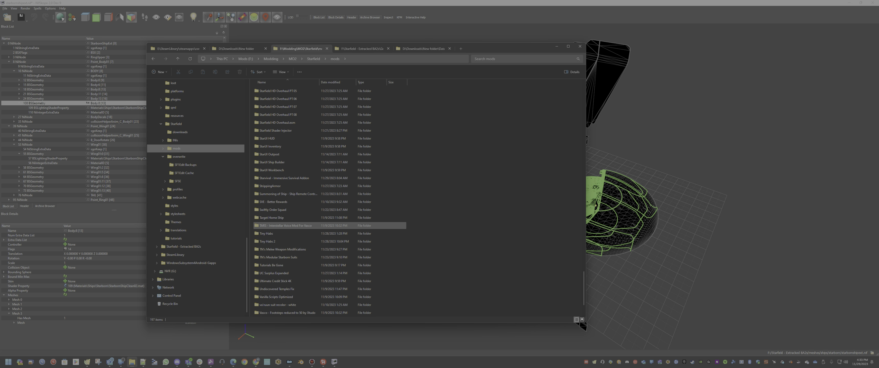
scroll(290, 201, up, 2)
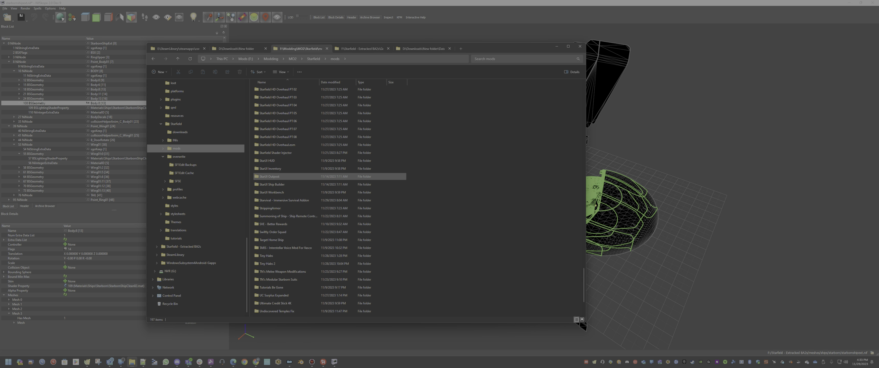
scroll(273, 219, up, 8)
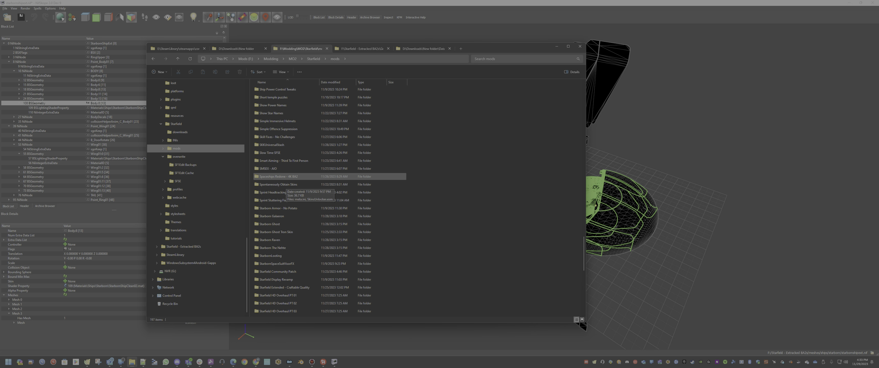
double_click(270, 224)
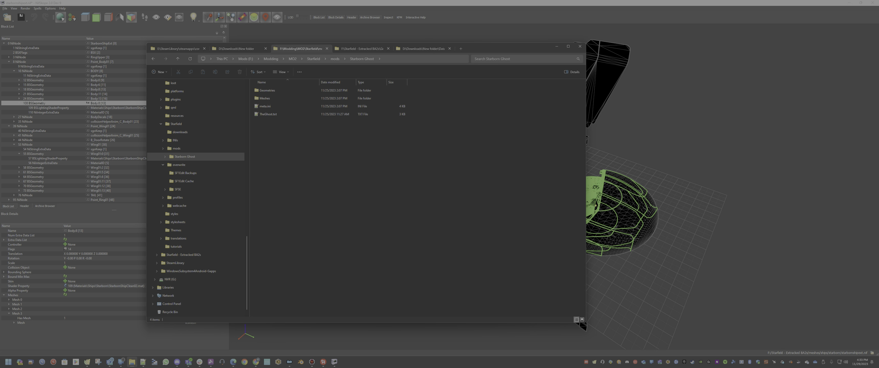
click(268, 91)
double_click(267, 91)
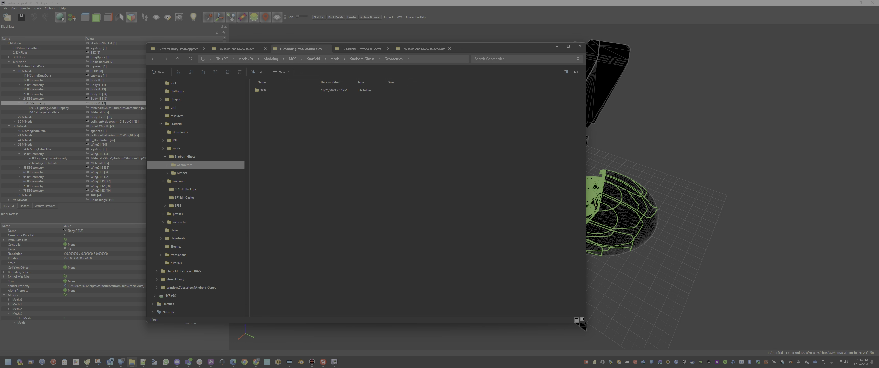
Return to the mods folder and look through the other Starborn mod folders.
click(181, 148)
scroll(277, 249, down, 3)
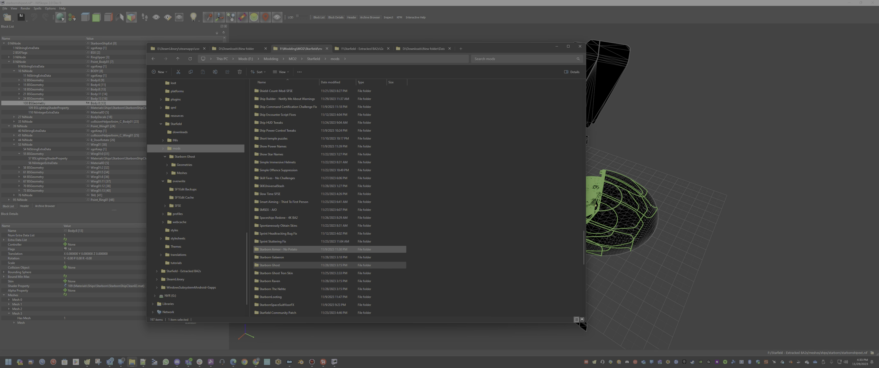
Copy the GhostShip folder from the Starborn Ghost Tron Skin mod's geometries folder into Starfield's Data\geometries\Geometries folder.
double_click(277, 249)
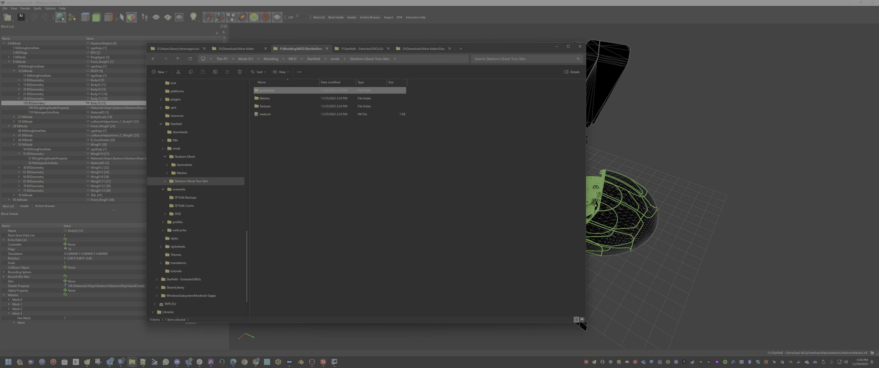
double_click(268, 90)
click(268, 91)
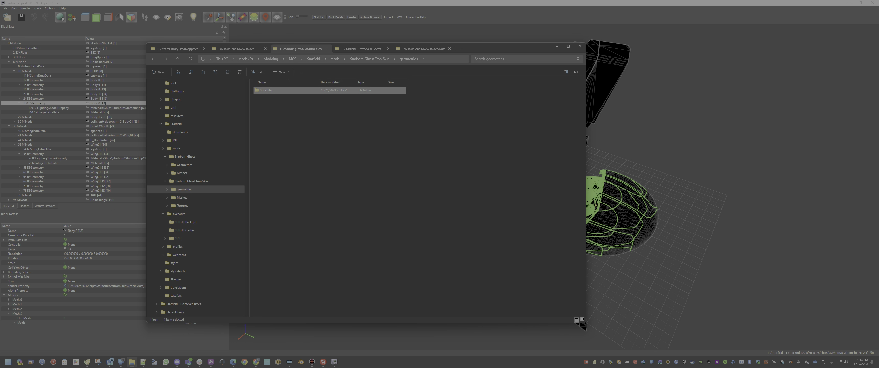
click(178, 48)
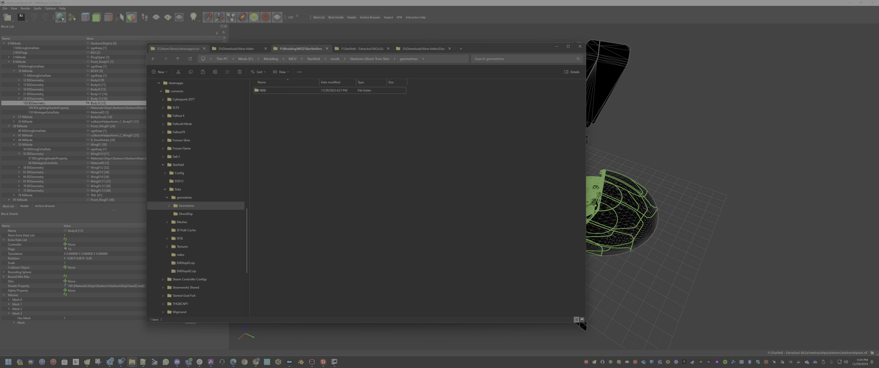
key(ctrl+v)
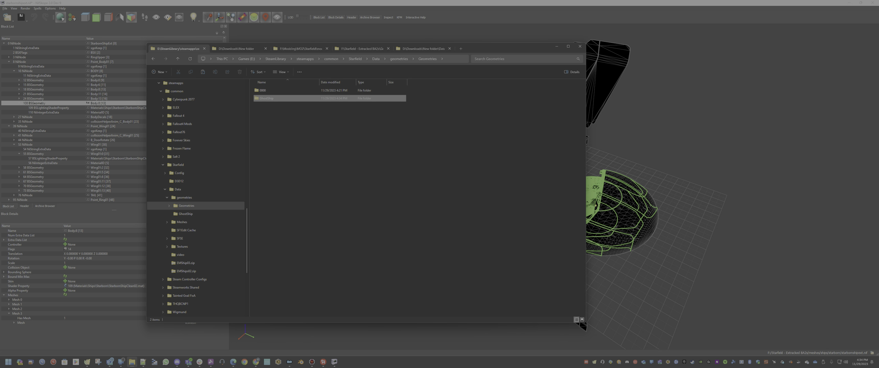
Replace the first mesh path of the selected body geometry with the copied GhostShip folder name and return to that folder.
double_click(267, 99)
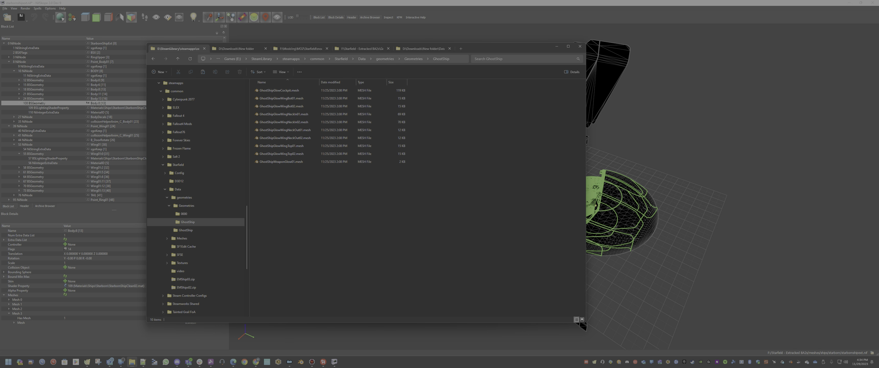
click(454, 59)
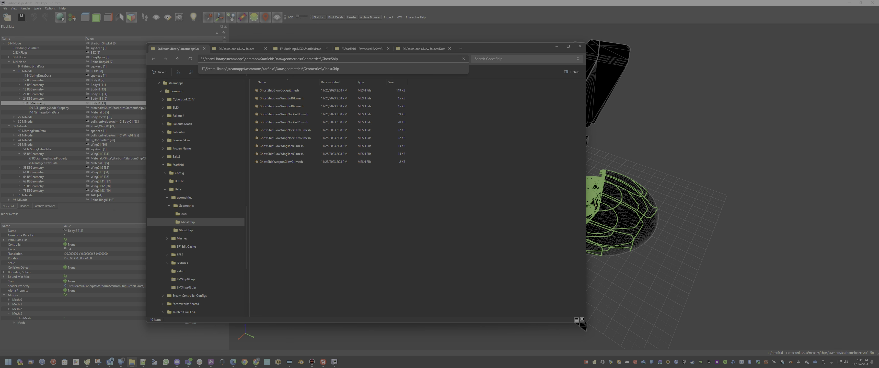
key(ctrl+shift+Left)
key(alt+Tab)
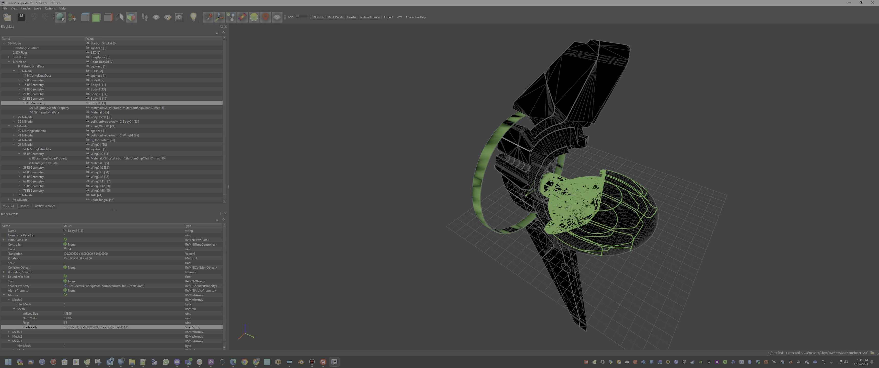
key(F2)
key(ctrl+v)
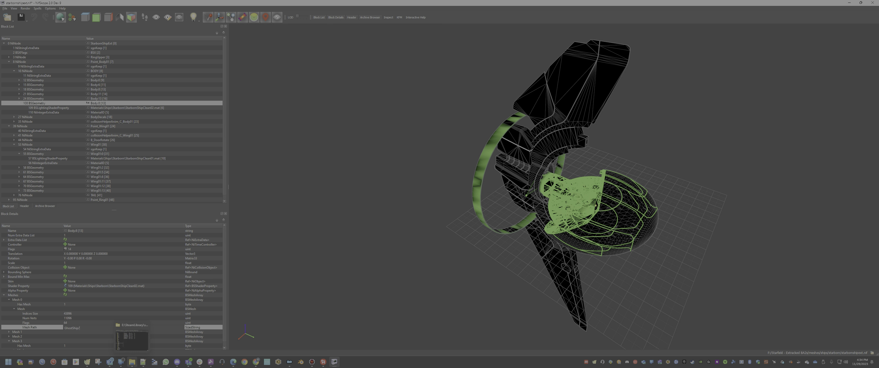
click(132, 362)
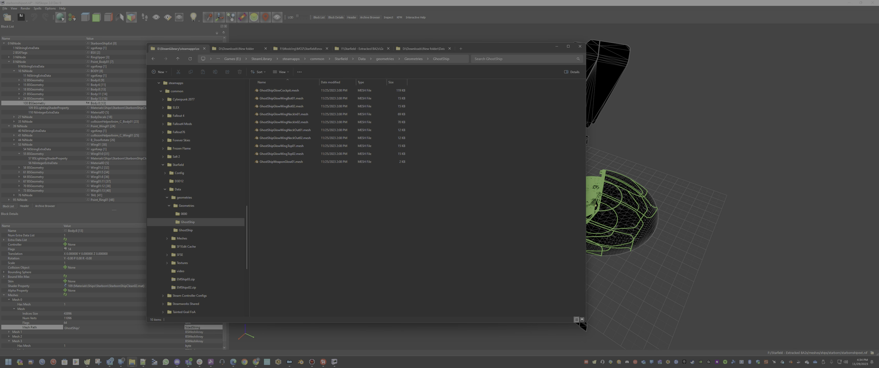
click(280, 91)
double_click(280, 90)
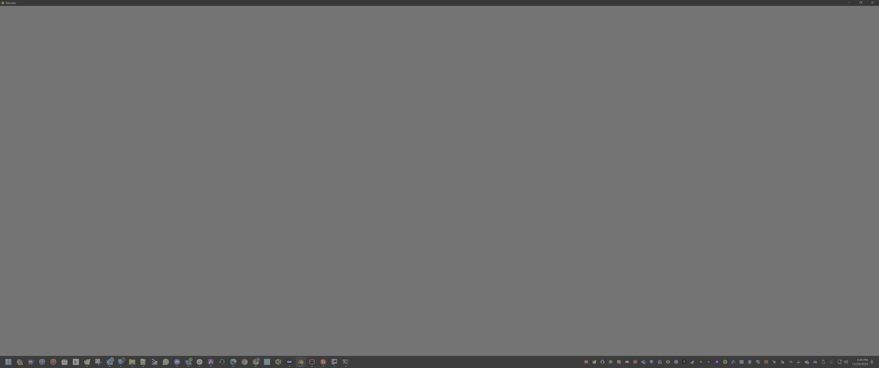
right_click(300, 361)
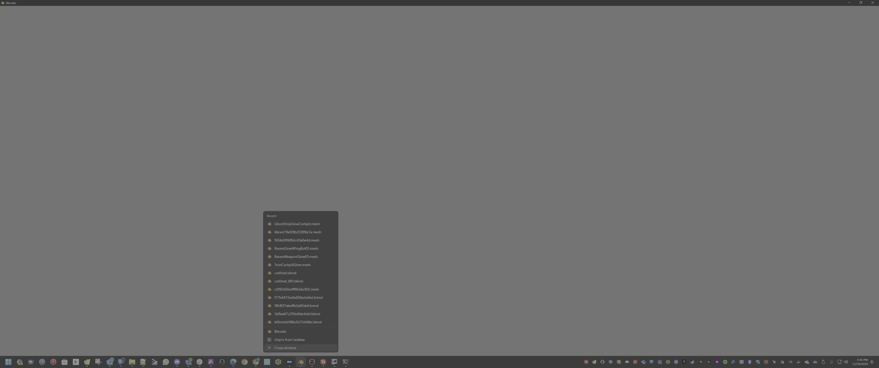
click(300, 349)
Append the GhostShipGlowCockpit file name to the body geometry's first mesh path, apply it and put the file browser away.
click(283, 91)
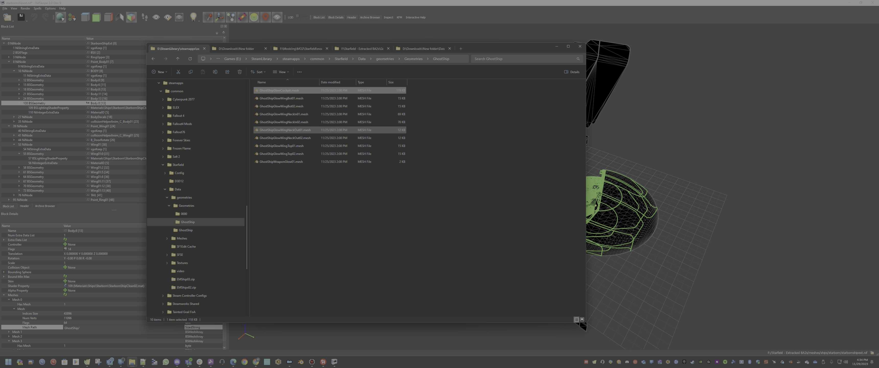
key(F2)
key(ctrl+c)
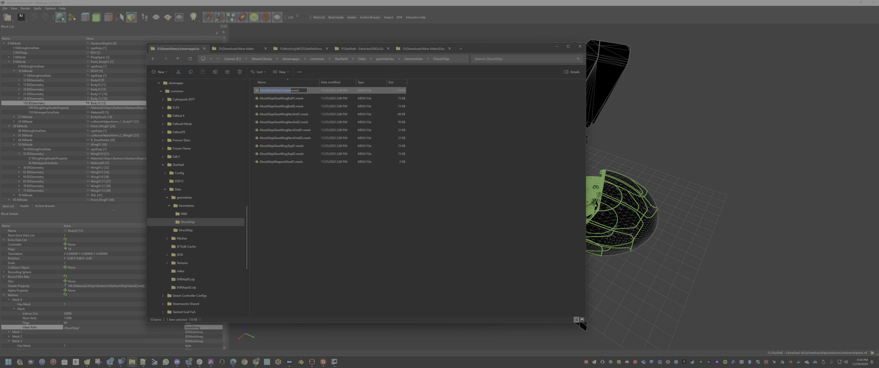
click(81, 328)
key(ctrl+v)
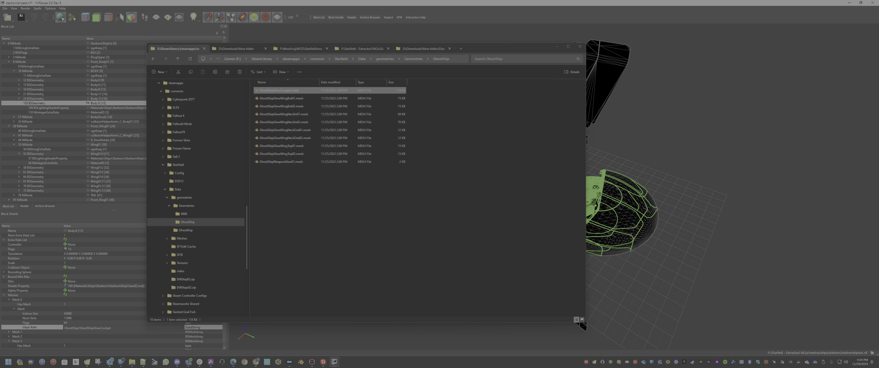
key(Return)
click(92, 304)
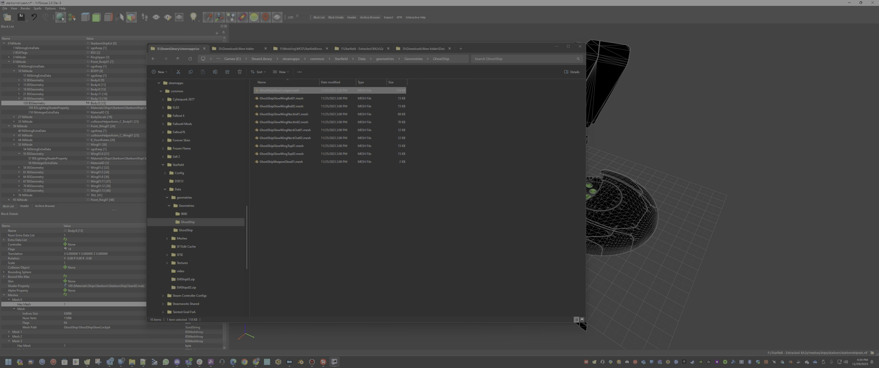
click(557, 46)
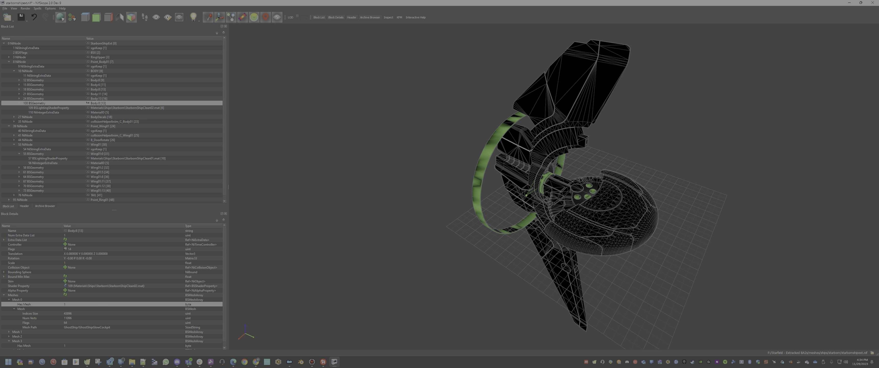
Compare the original body geometry with the one using the glow mesh, and examine the glow lines around the hull from several angles.
click(34, 89)
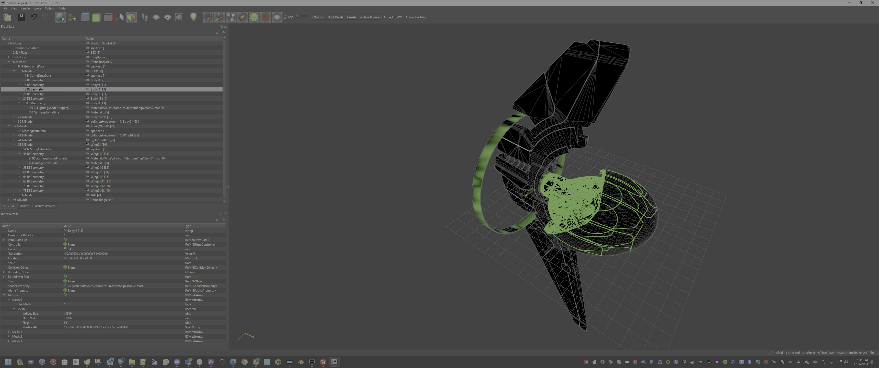
click(37, 102)
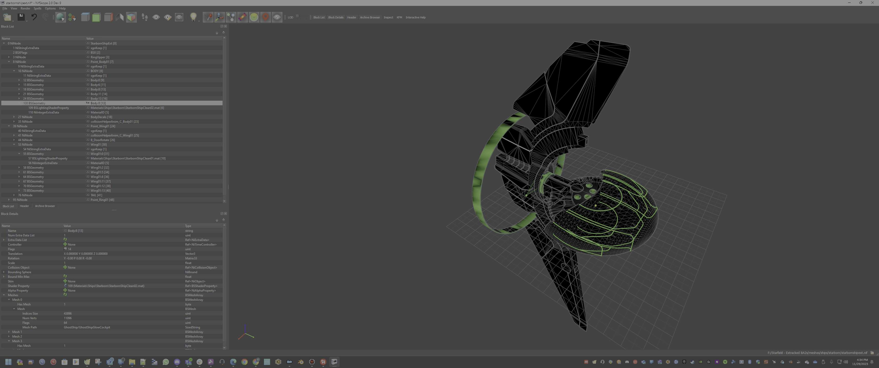
scroll(554, 187, up, 4)
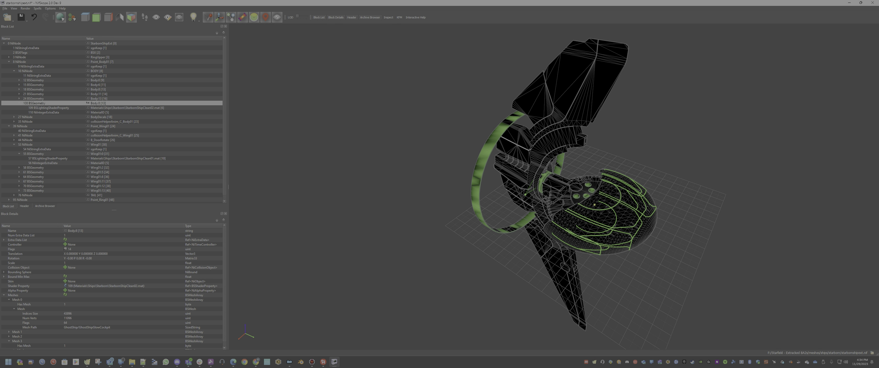
drag(554, 187, 537, 178)
scroll(538, 179, up, 8)
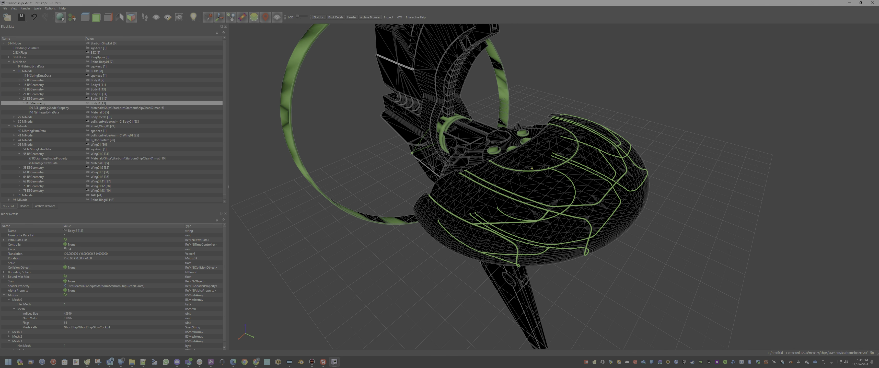
scroll(537, 179, down, 3)
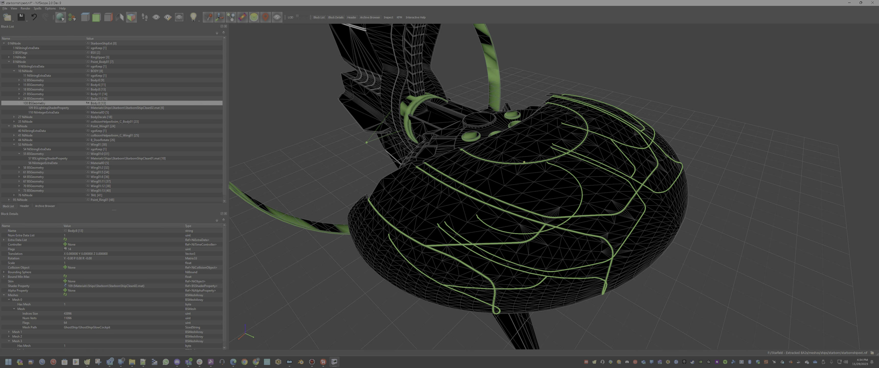
drag(538, 178, 522, 169)
scroll(555, 187, up, 5)
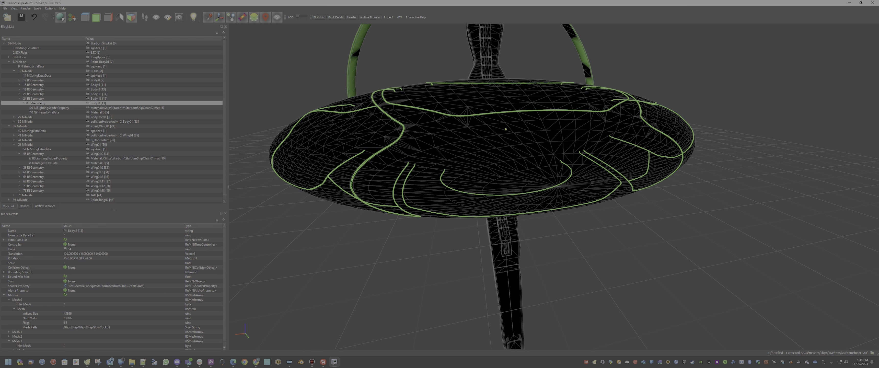
scroll(554, 187, down, 3)
scroll(552, 187, up, 6)
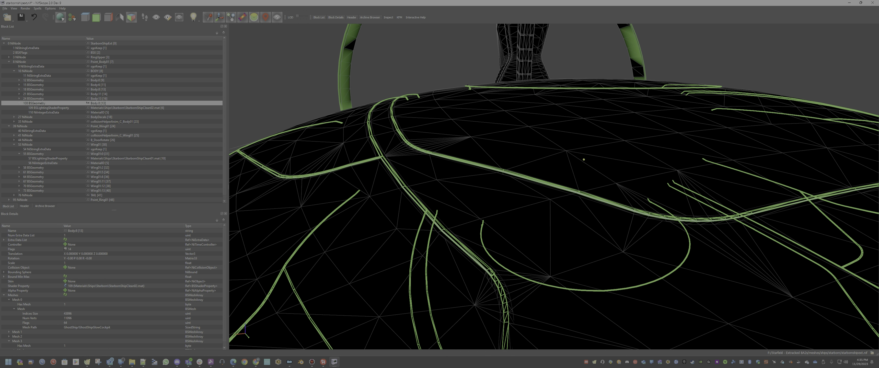
scroll(553, 187, up, 2)
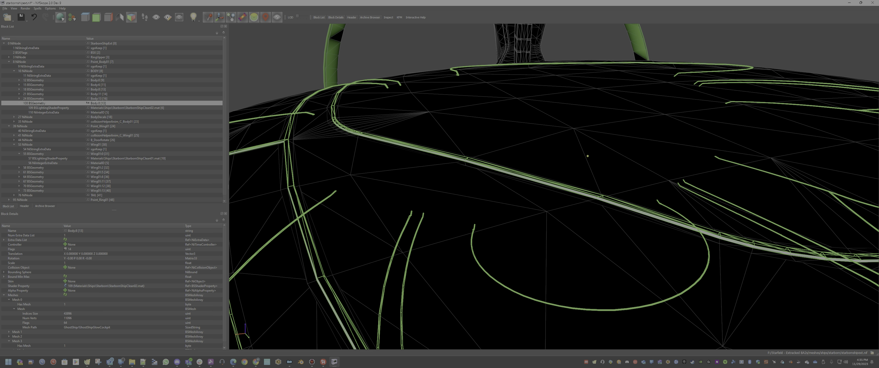
middle_drag(512, 171, 659, 228)
scroll(648, 205, up, 10)
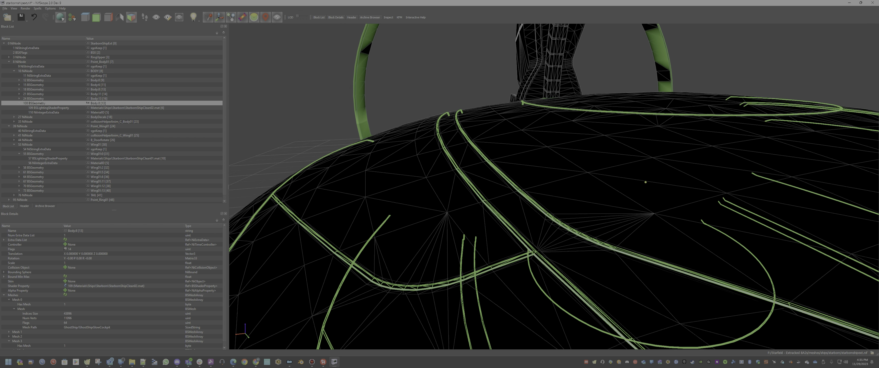
middle_drag(657, 169, 678, 159)
drag(679, 159, 726, 113)
scroll(727, 112, up, 4)
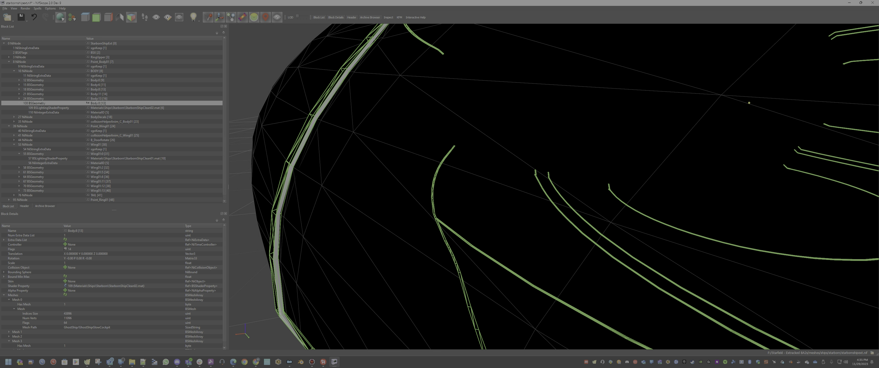
scroll(554, 186, down, 5)
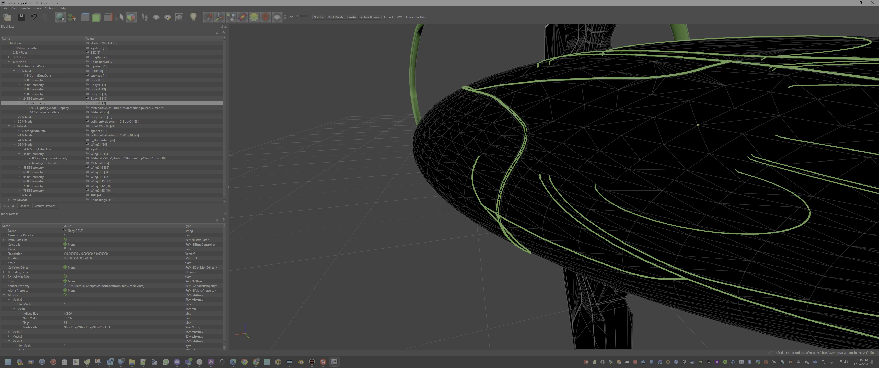
middle_drag(554, 187, 500, 258)
middle_drag(611, 227, 560, 161)
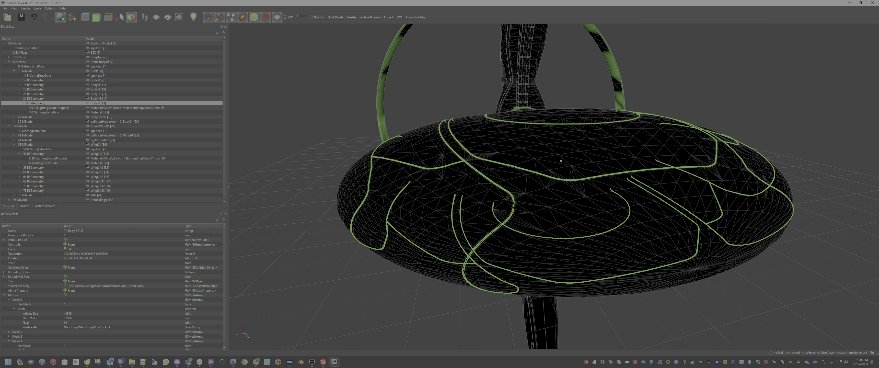
Cycle through the overlapping body and decal geometries on the hull to compare them with the glow mesh, finishing on the glow geometry.
click(561, 160)
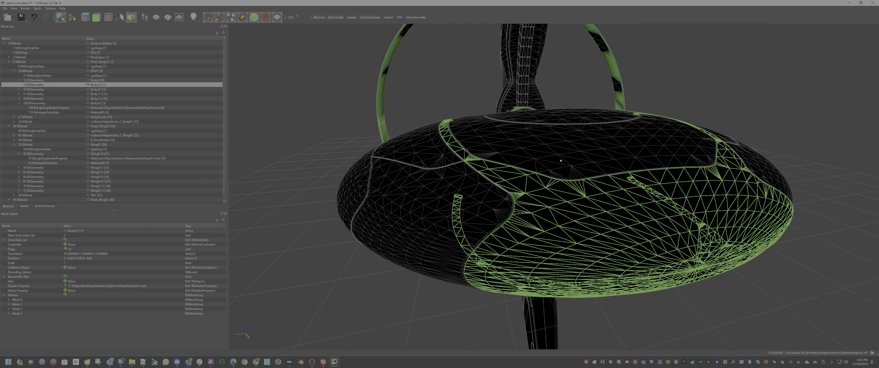
click(561, 160)
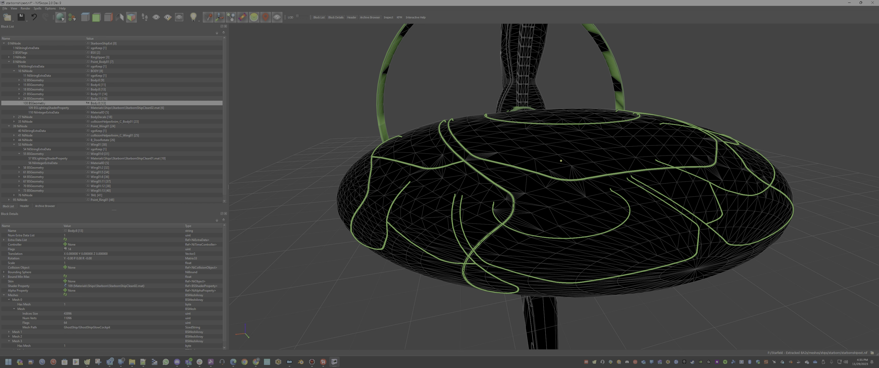
click(561, 160)
click(561, 160)
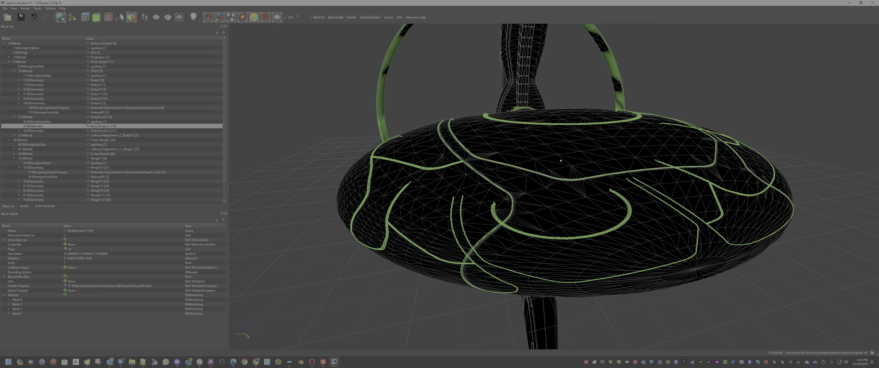
click(561, 161)
click(561, 161)
click(561, 160)
click(561, 160)
click(561, 160)
click(561, 160)
click(561, 161)
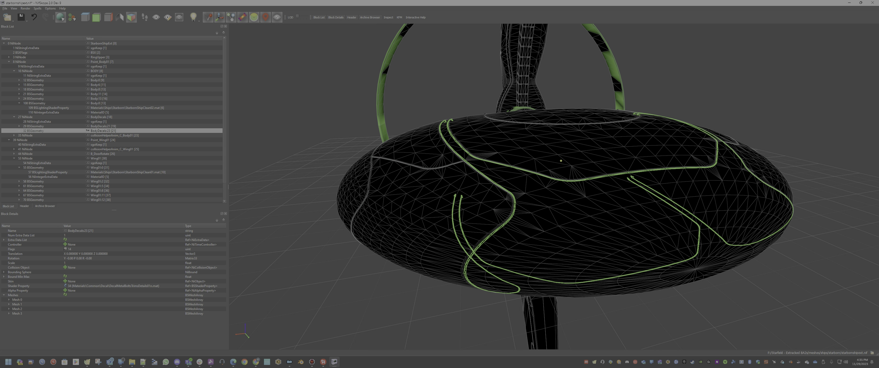
click(560, 160)
click(561, 161)
click(561, 160)
click(561, 161)
click(561, 160)
click(561, 160)
click(561, 160)
click(561, 161)
click(561, 160)
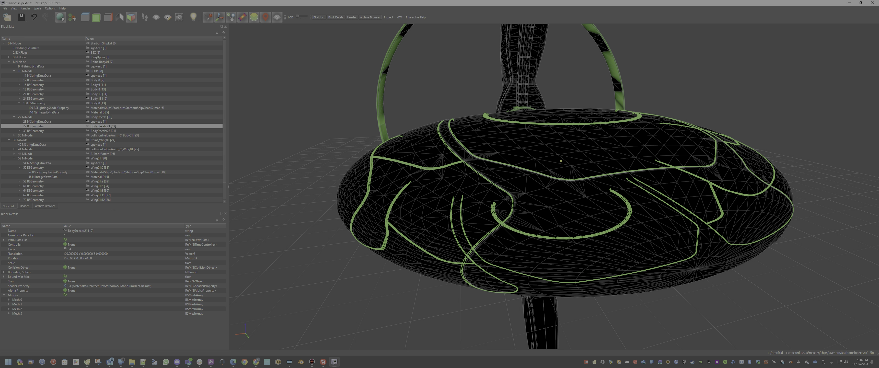
click(561, 161)
click(561, 161)
click(561, 160)
click(561, 160)
click(561, 161)
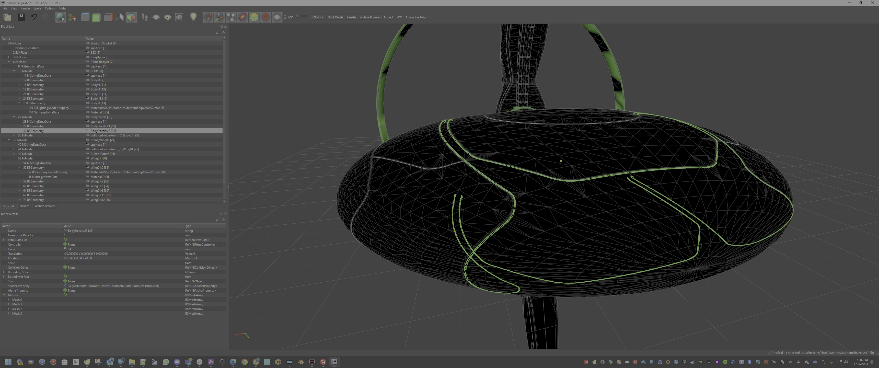
click(560, 160)
click(561, 160)
click(561, 160)
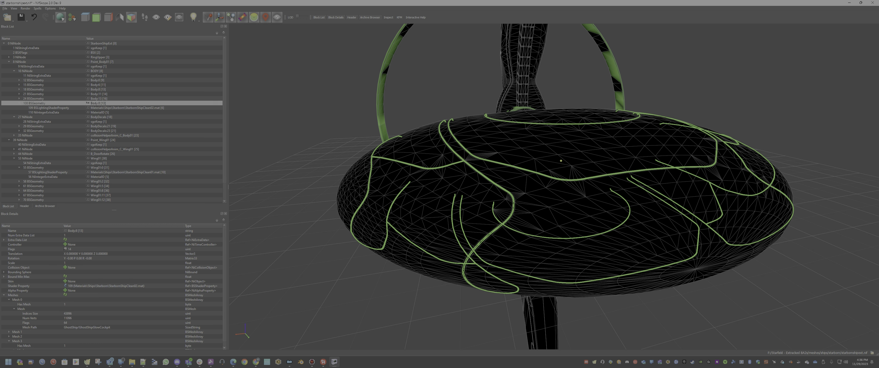
Compare the second body decal geometry with the glow geometry on the hull from several angles.
scroll(563, 188, down, 5)
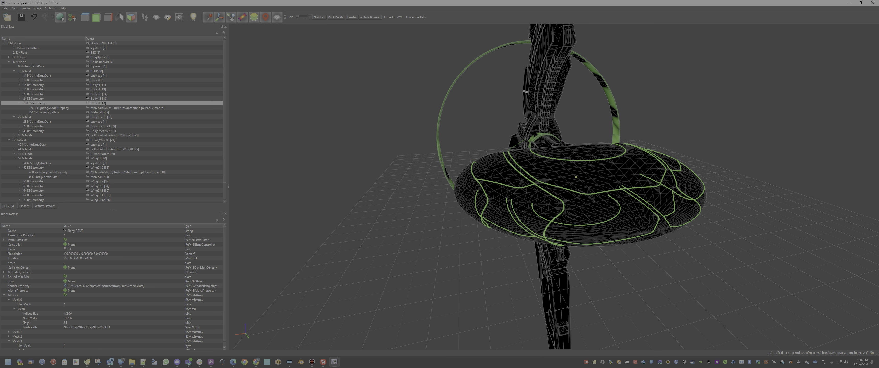
click(34, 127)
click(34, 131)
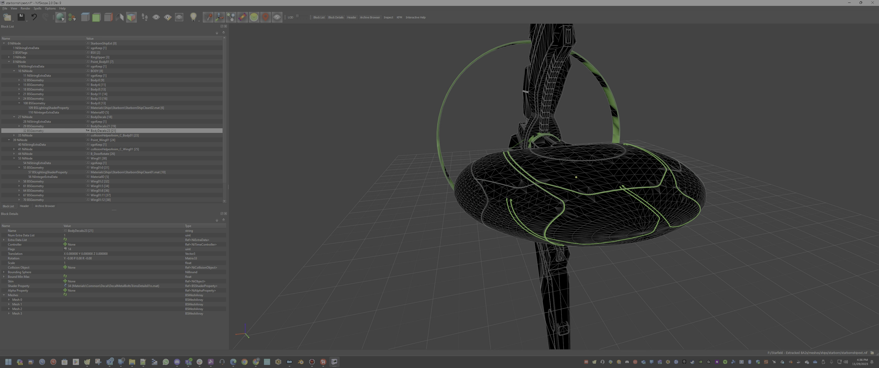
middle_drag(576, 178, 539, 169)
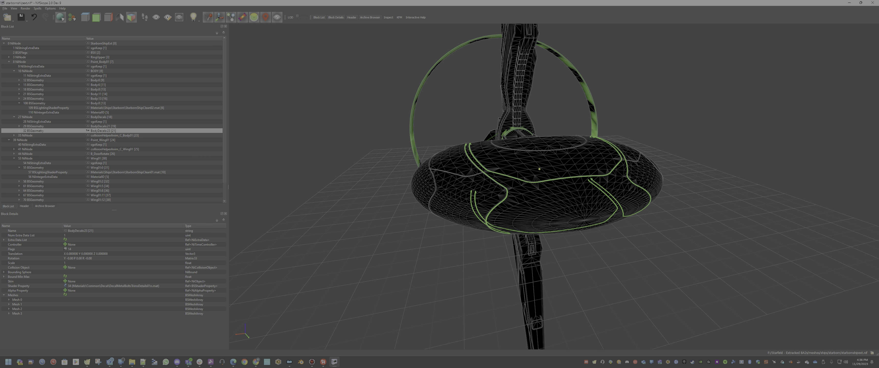
click(539, 169)
mouse_move(540, 169)
mouse_down()
mouse_move(546, 144)
mouse_move(550, 164)
mouse_move(546, 151)
mouse_move(539, 162)
mouse_move(548, 172)
mouse_up()
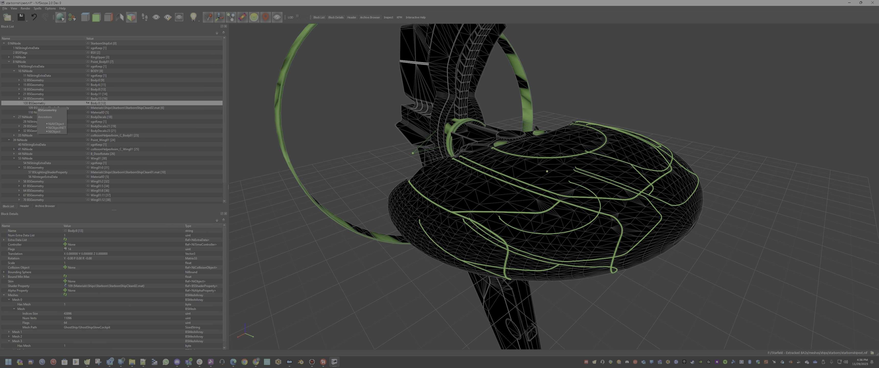
Copy the glow geometry's branch and collapse the first wing node in the block list.
right_click(36, 99)
mouse_move(51, 102)
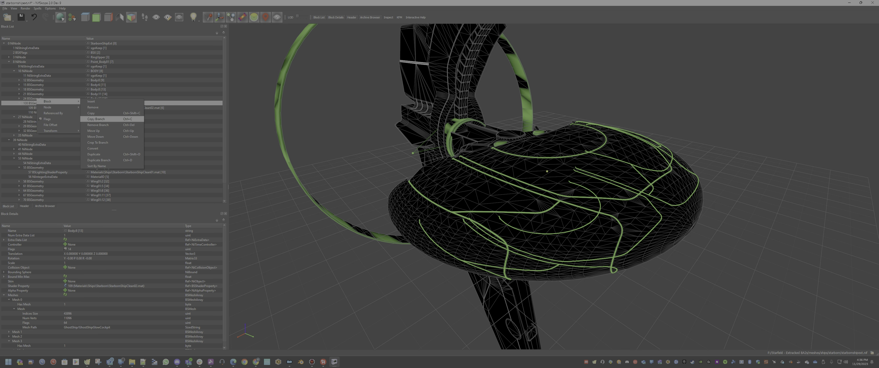
click(99, 119)
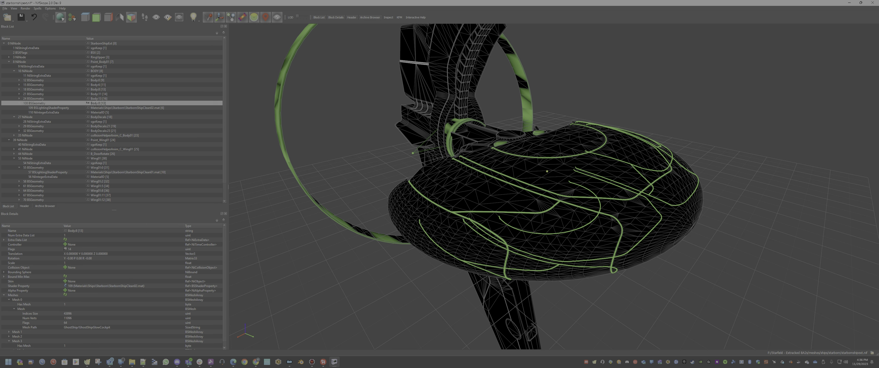
scroll(112, 122, down, 1)
click(14, 103)
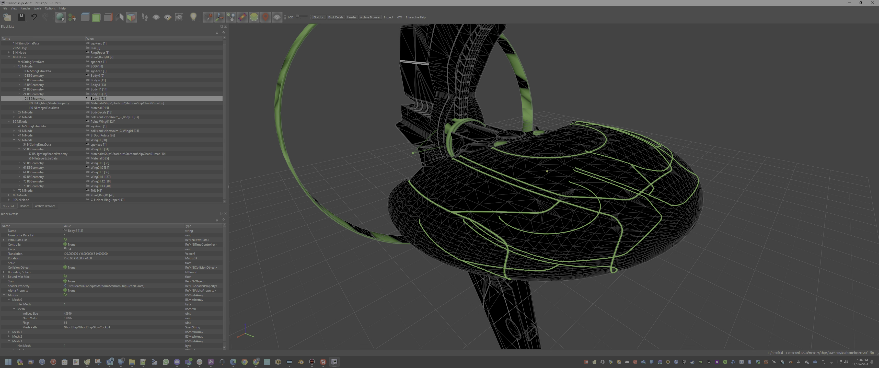
click(9, 121)
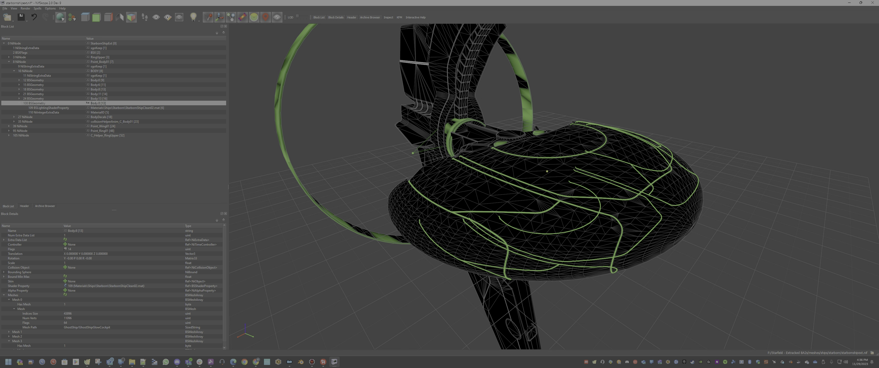
right_click(39, 98)
mouse_move(51, 101)
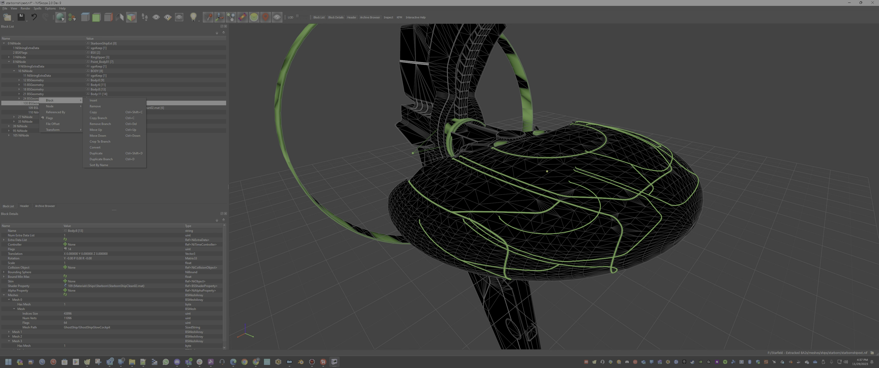
click(167, 154)
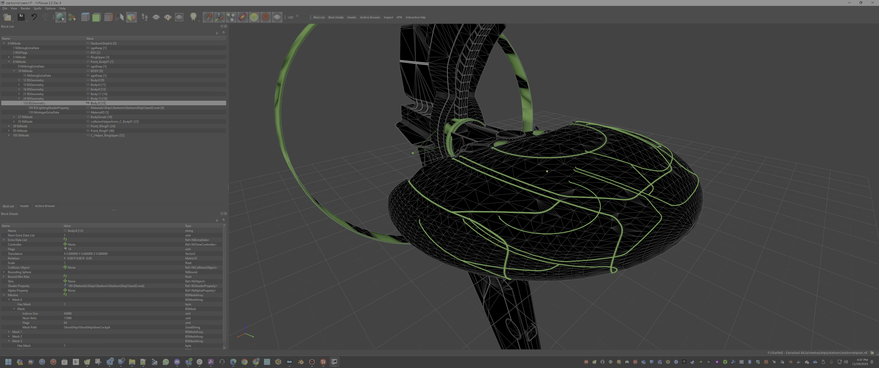
key(Down)
key(Down)
key(Up)
key(Up)
Remove only the glow geometry block from the BODY node, without its child blocks.
right_click(42, 102)
mouse_move(61, 102)
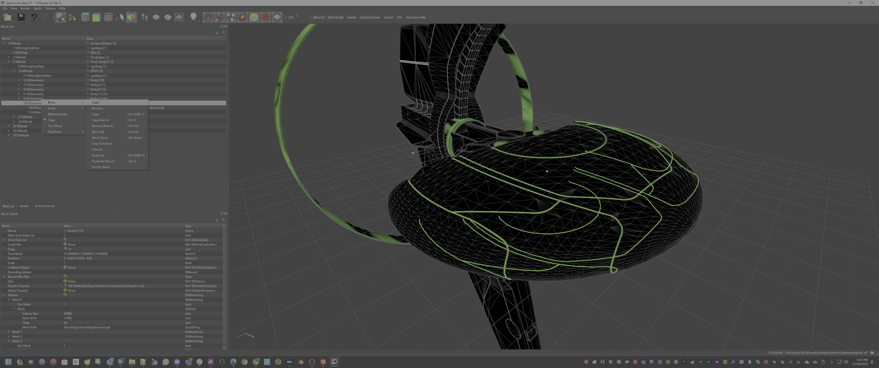
click(98, 108)
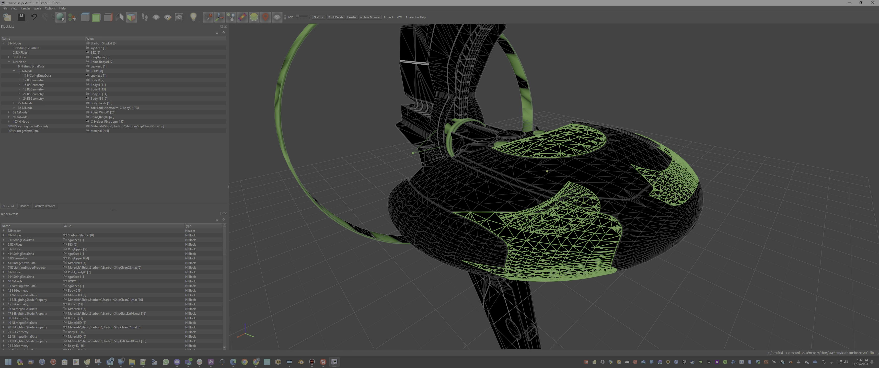
Remove the orphaned BSLightingShaderProperty and NiIntegerExtraData blocks from the end of the block list.
click(41, 126)
click(41, 131)
click(41, 127)
click(41, 131)
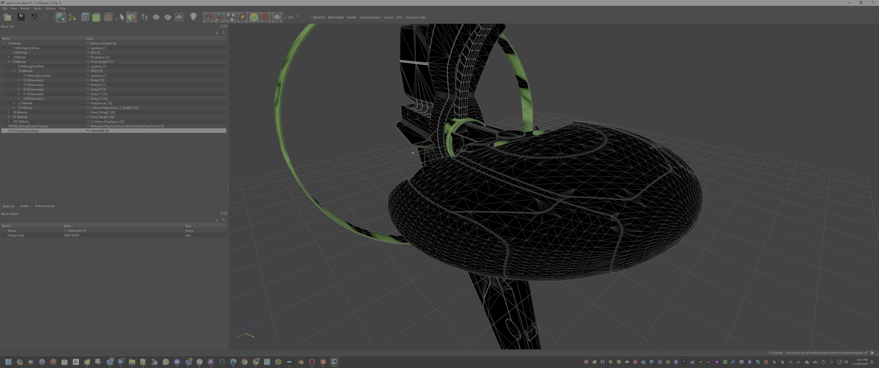
click(41, 126)
click(41, 131)
click(41, 126)
click(40, 131)
click(41, 126)
click(41, 131)
click(41, 126)
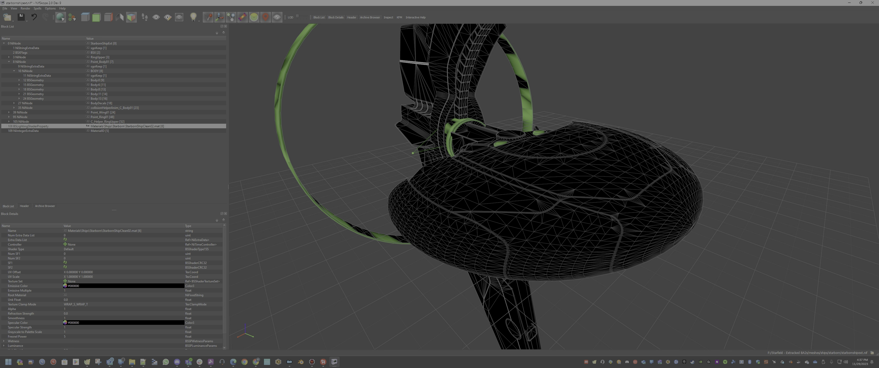
click(41, 131)
click(40, 126)
mouse_move(41, 126)
click(79, 131)
click(40, 126)
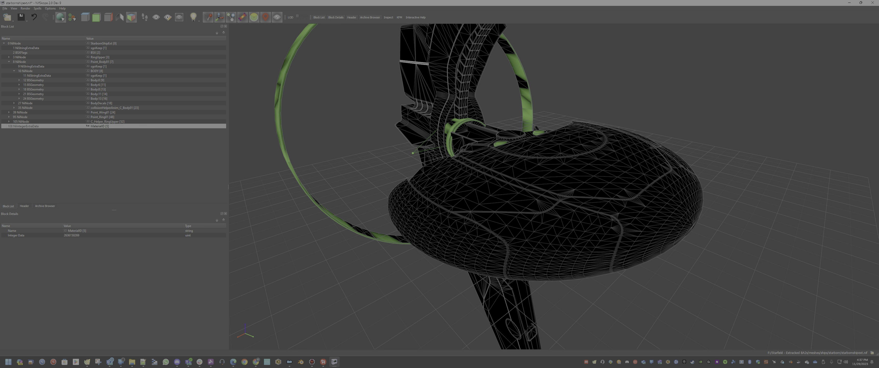
right_click(18, 126)
click(79, 130)
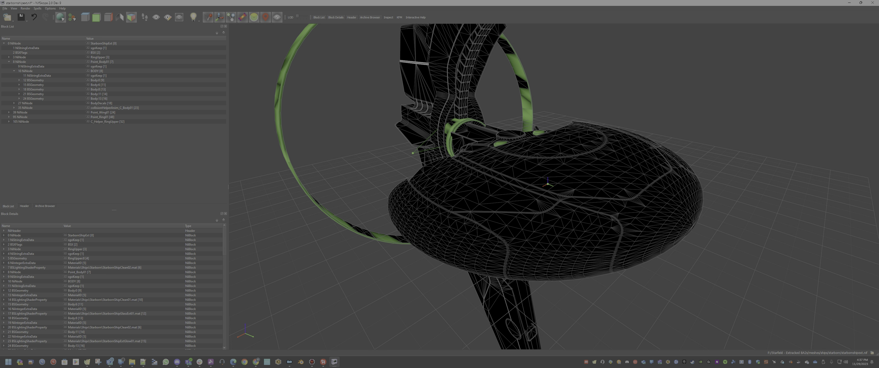
right_click(36, 97)
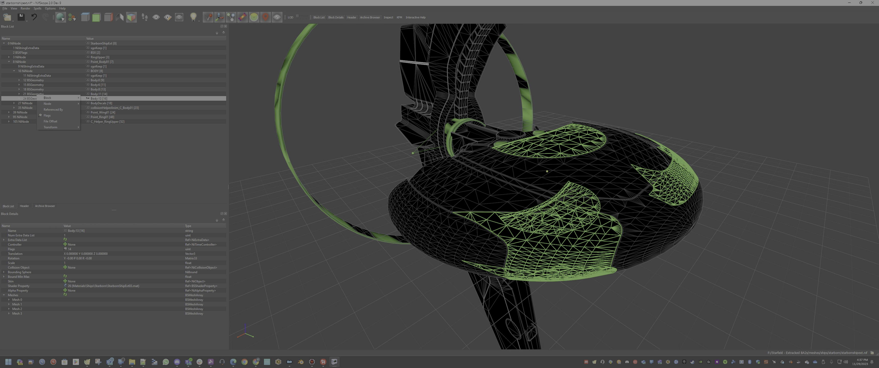
mouse_move(61, 98)
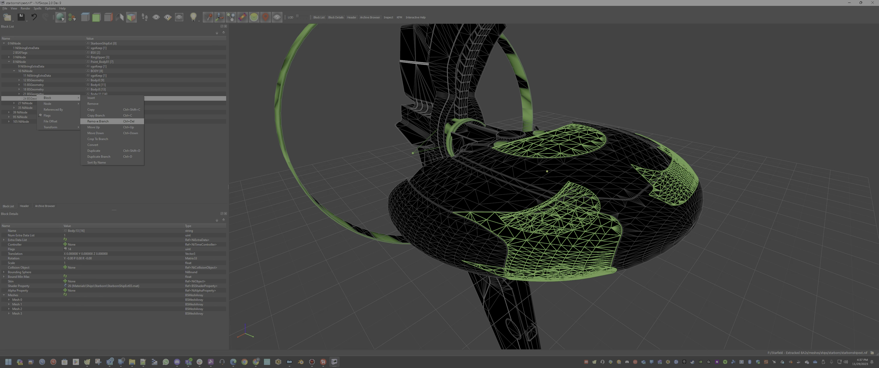
key(Escape)
key(Escape)
Copy the branch of the body geometry holding the cockpit and glow lines and paste it onto the BODY node.
key(Up)
key(Up)
key(Up)
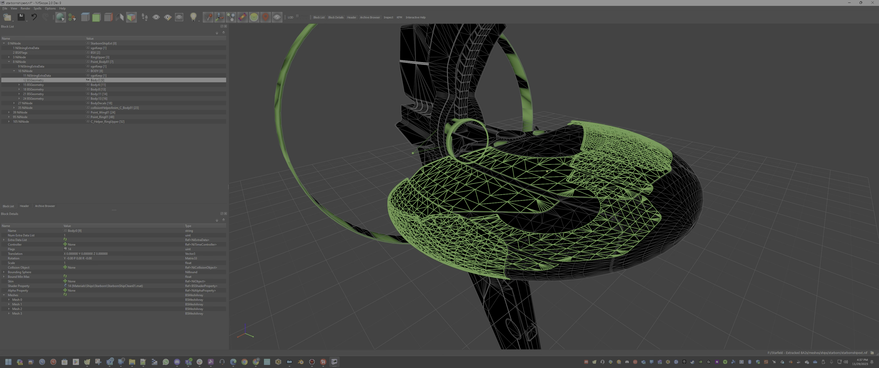
key(Up)
key(Down)
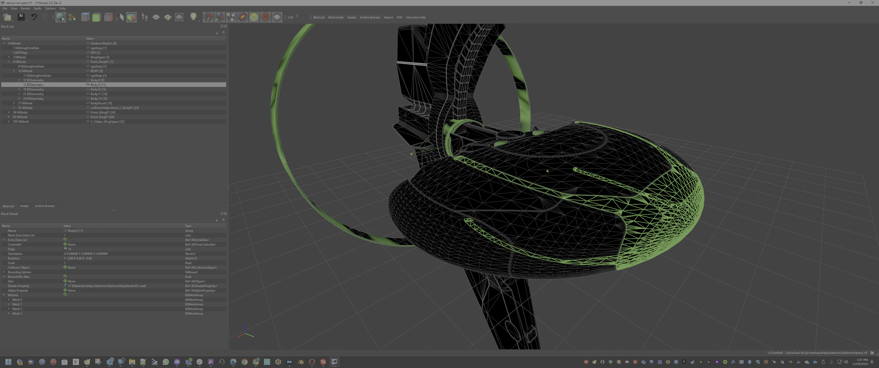
key(Down)
right_click(35, 85)
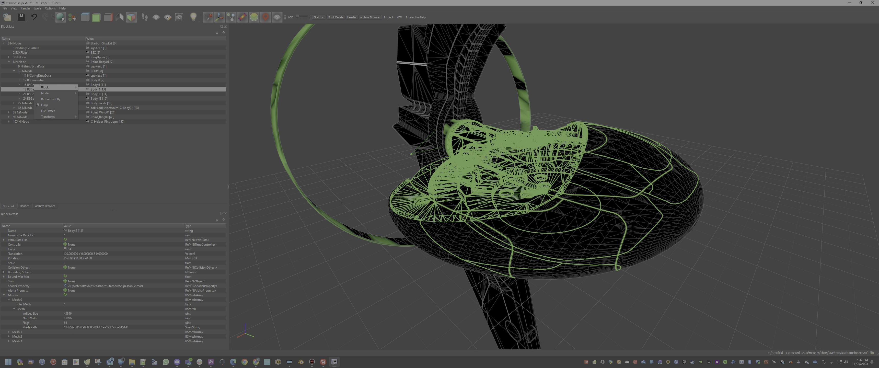
click(93, 105)
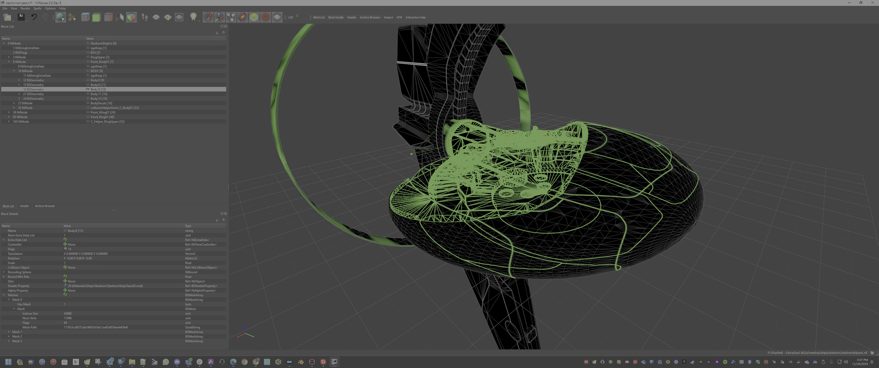
click(25, 71)
right_click(29, 68)
mouse_move(51, 69)
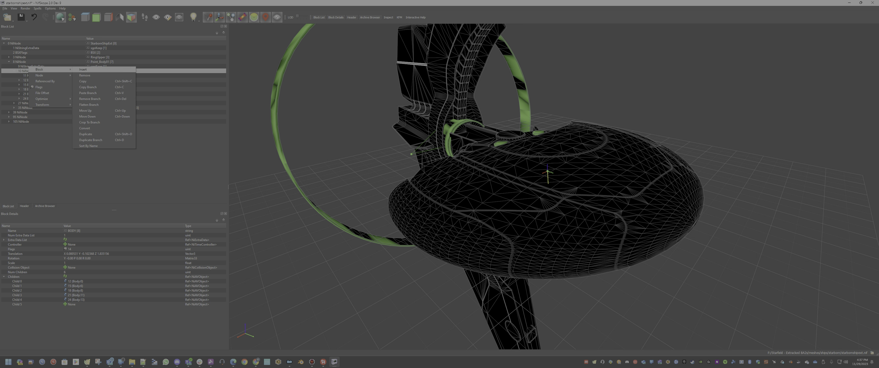
click(88, 93)
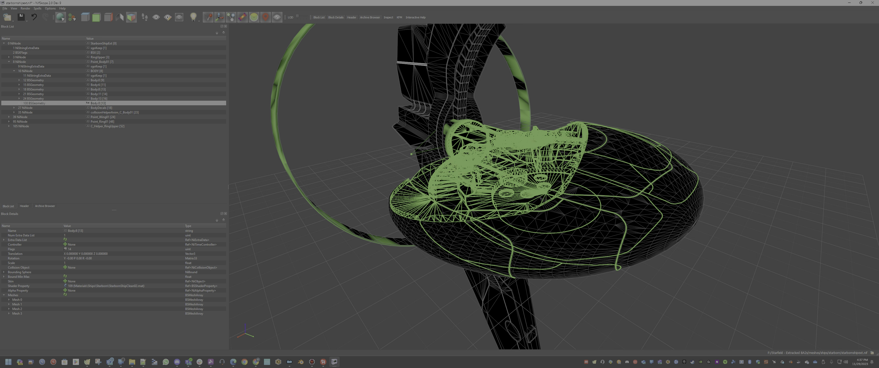
Remove the pasted body geometry together with its child blocks.
right_click(34, 103)
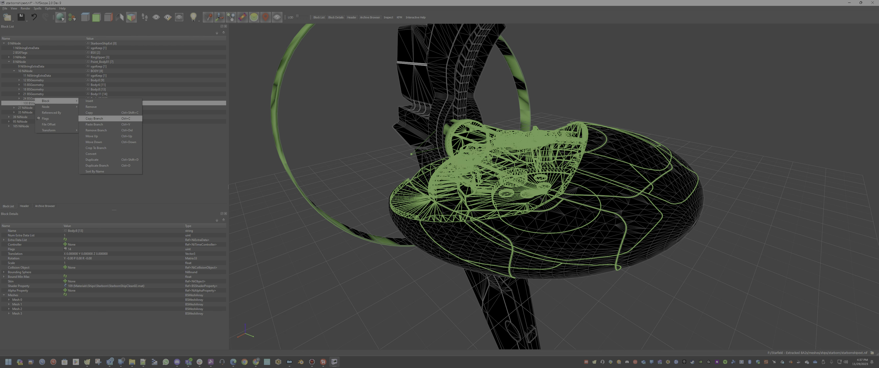
click(96, 130)
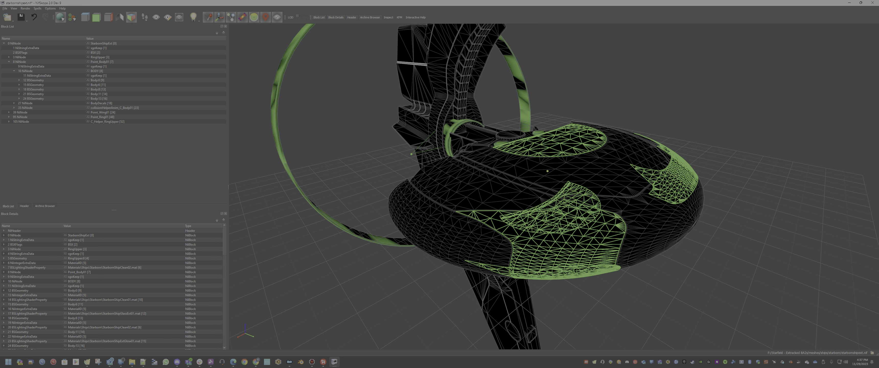
Inspect the material path in the name of the last body geometry's lighting shader property.
click(19, 98)
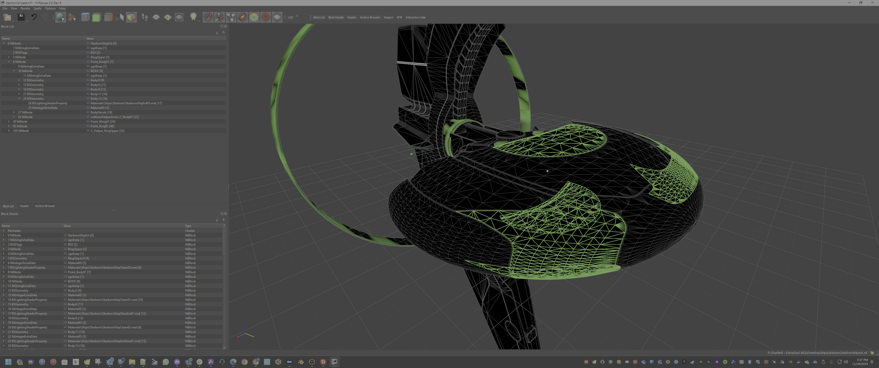
click(47, 103)
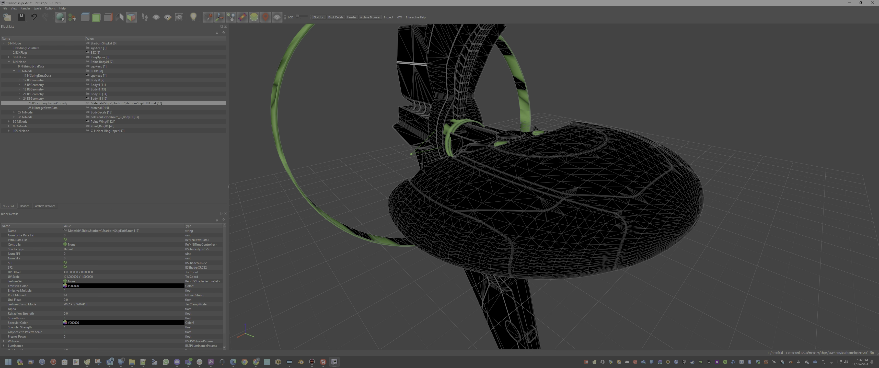
click(88, 103)
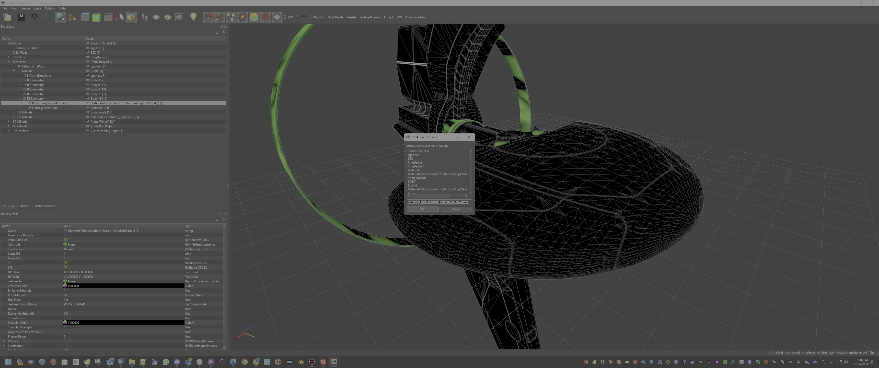
key(Return)
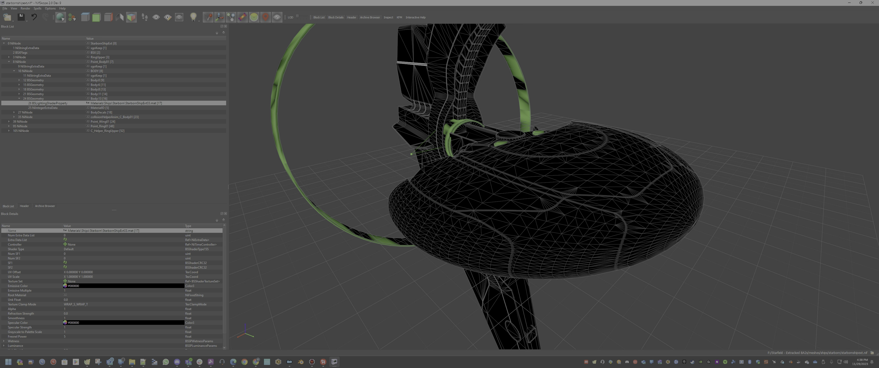
Inspect the material path of the Body:11 geometry's lighting shader property, and highlight that geometry on the hull.
click(19, 94)
click(47, 99)
click(65, 231)
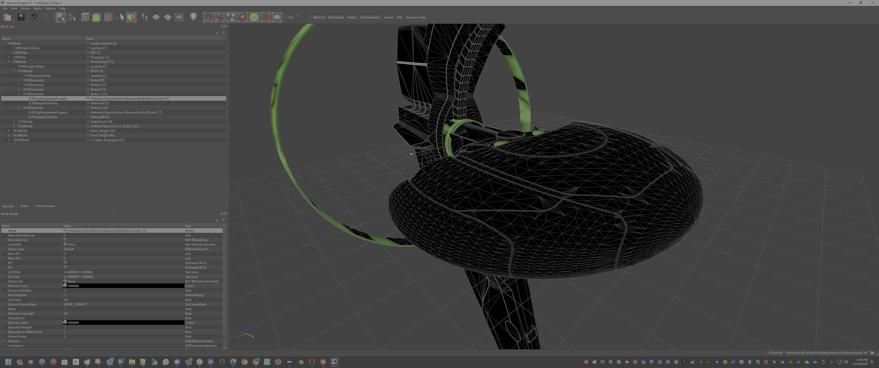
click(65, 231)
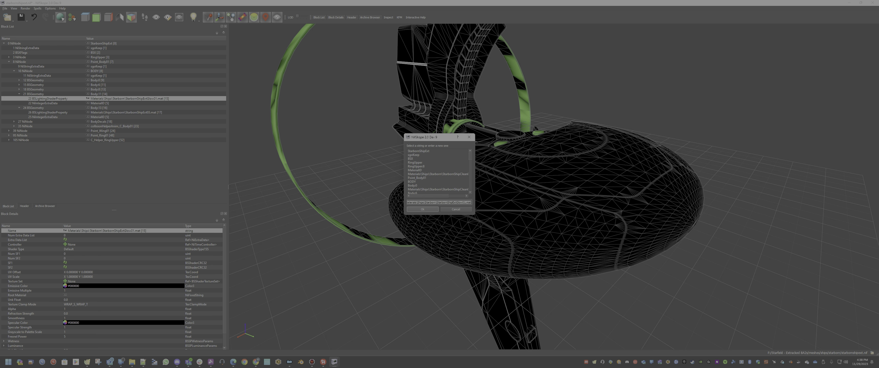
key(ctrl+v)
key(Return)
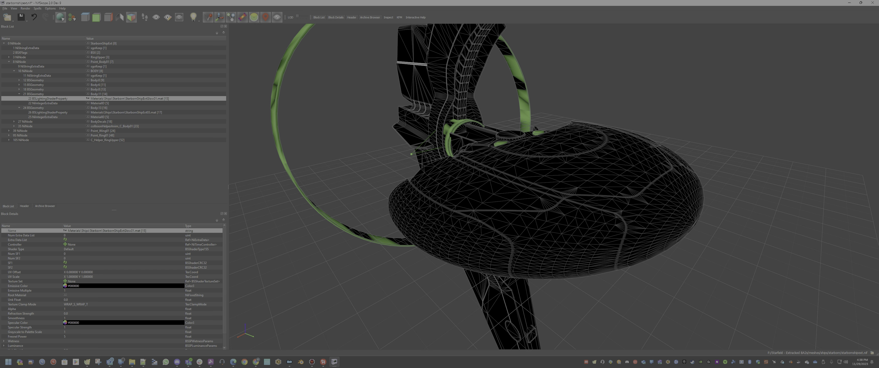
double_click(100, 230)
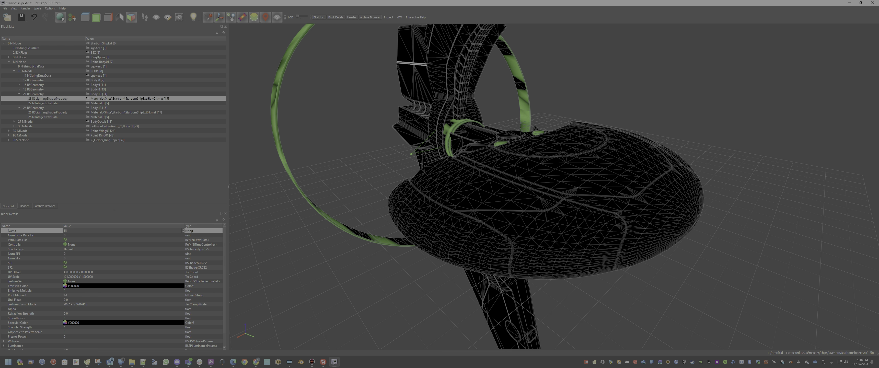
click(34, 94)
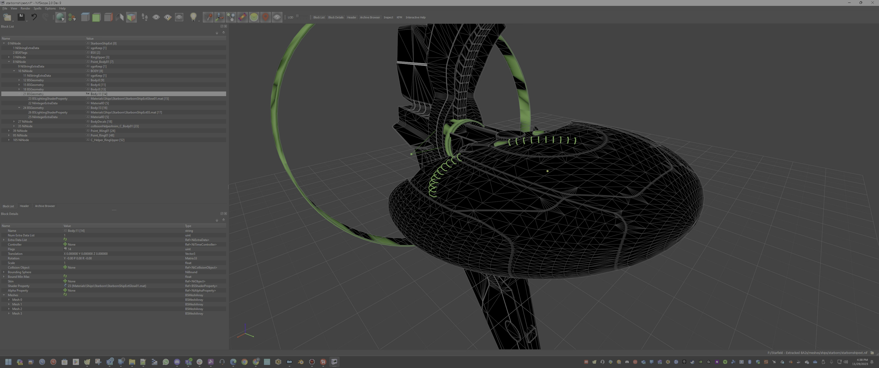
Set the name index of the last body geometry's lighting shader property to 15, the glow material index used by Body:11.
click(107, 286)
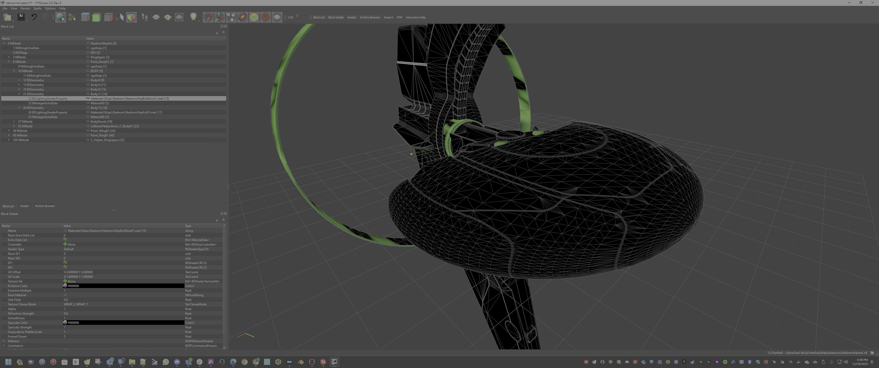
double_click(80, 231)
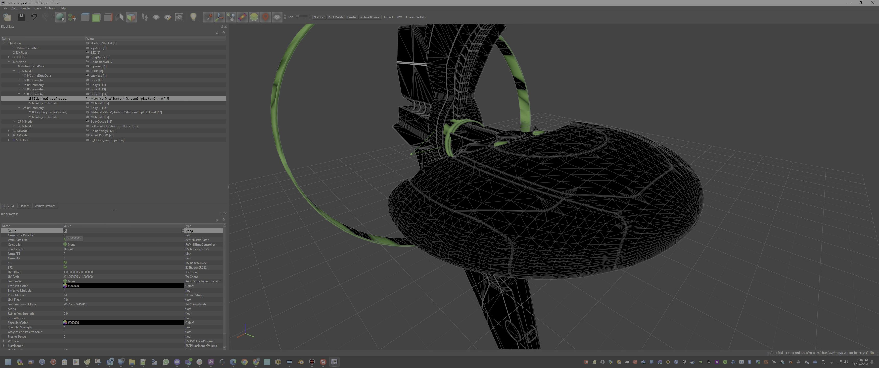
click(41, 112)
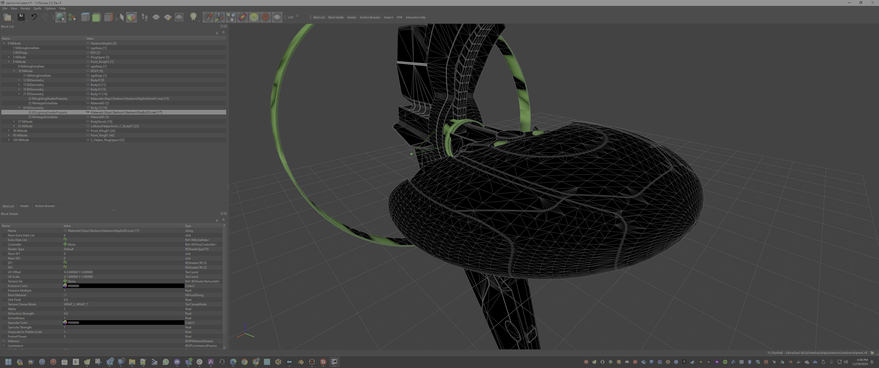
double_click(80, 231)
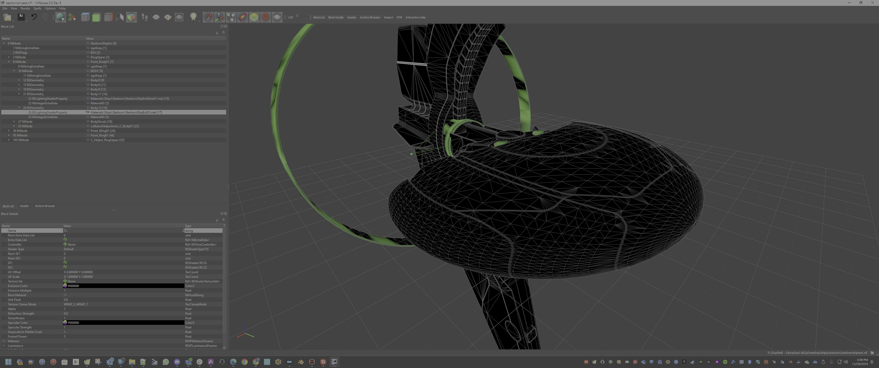
click(82, 240)
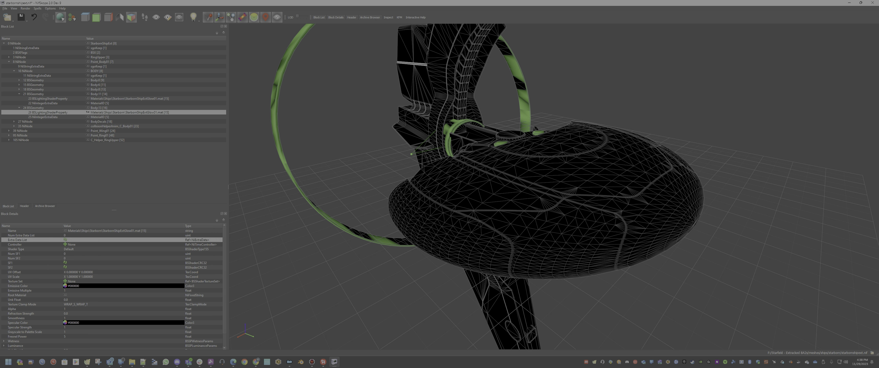
Restore the last body geometry's lighting shader property to its original material by setting its name index to 17.
click(65, 231)
click(423, 210)
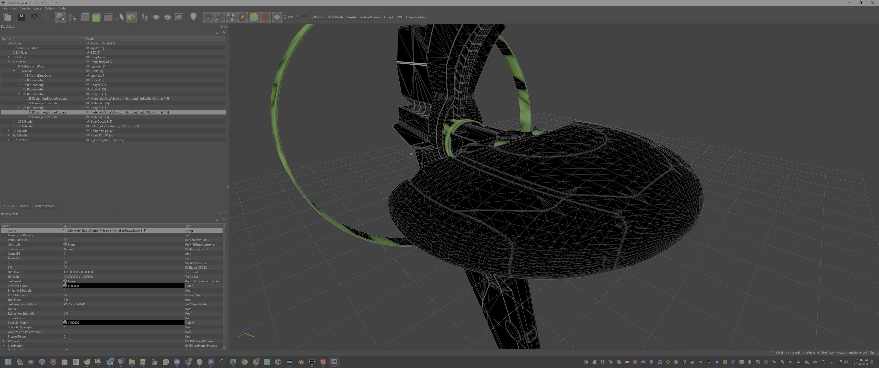
key(F2)
text(17)
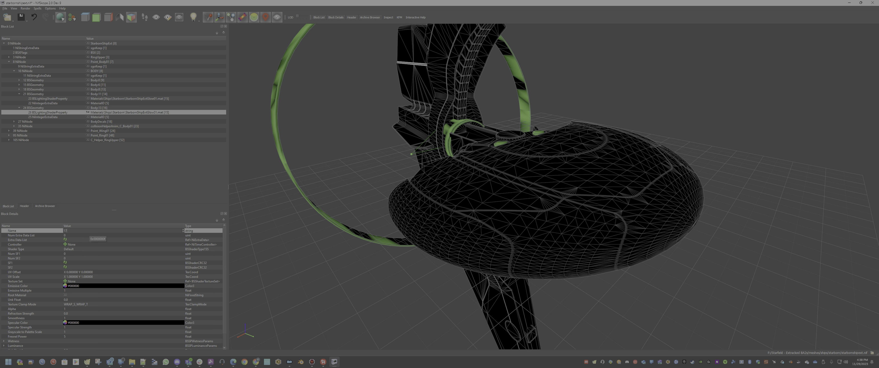
key(Tab)
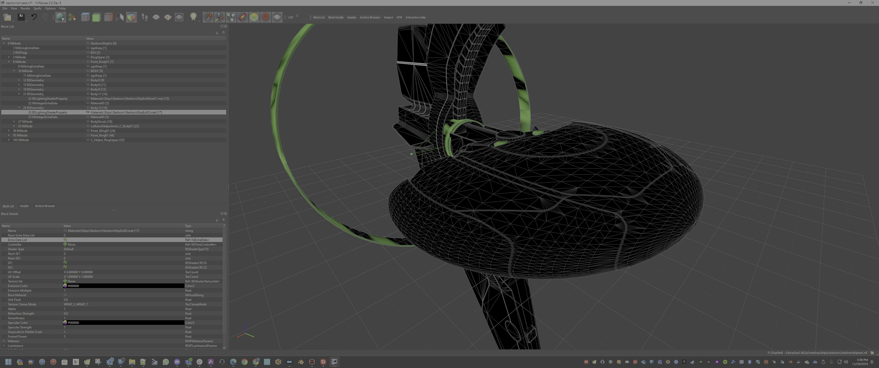
Examine the NIF's string list and the material path for the last body geometry's shader property name in an enlarged string selection dialog.
double_click(103, 231)
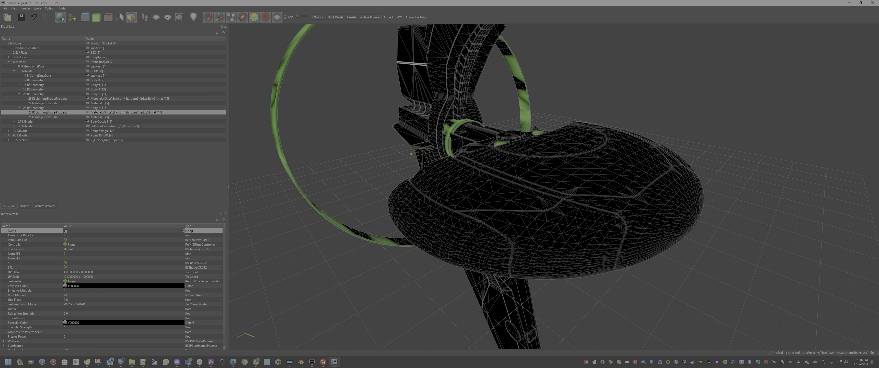
click(103, 250)
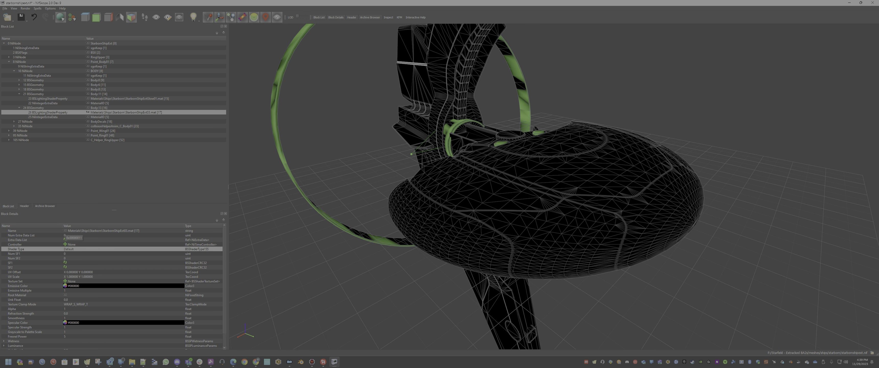
double_click(64, 231)
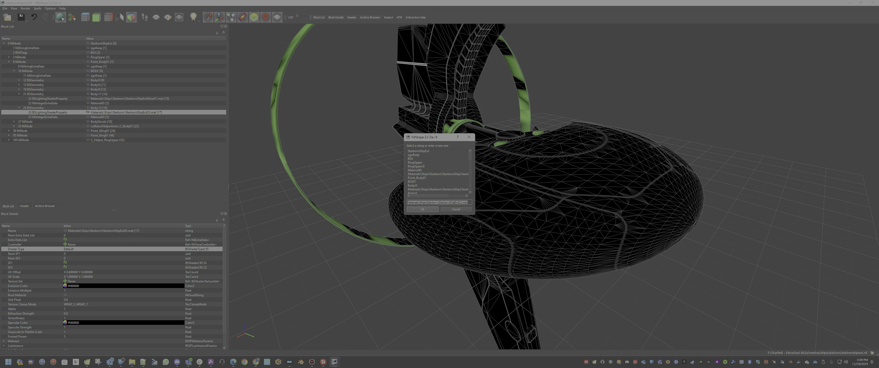
scroll(438, 172, down, 5)
scroll(437, 171, up, 5)
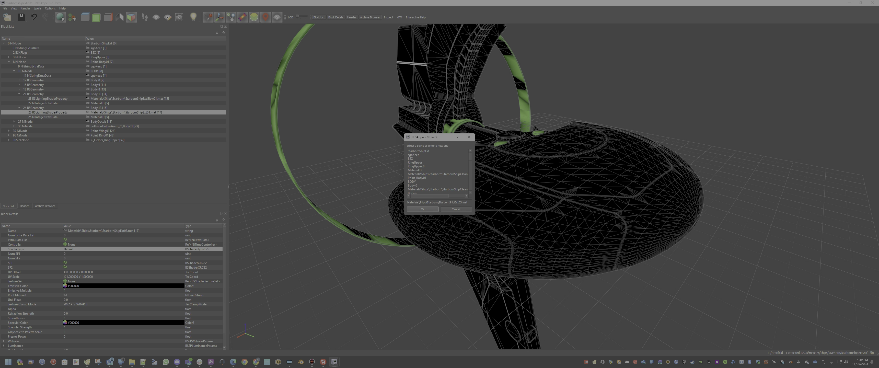
drag(439, 133, 439, 44)
drag(439, 215, 730, 318)
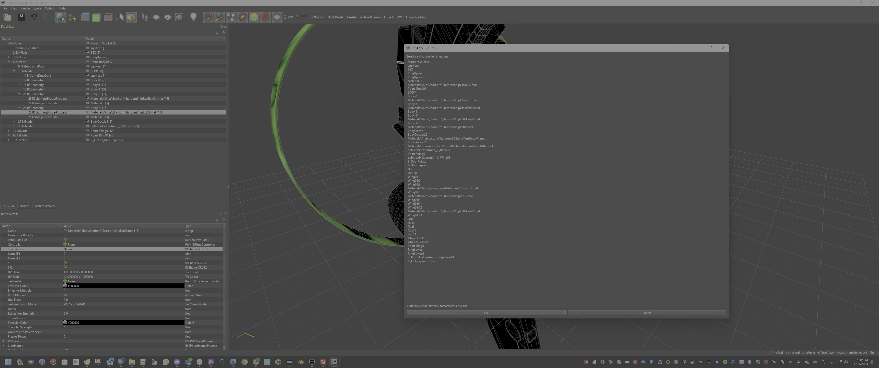
drag(475, 306, 407, 305)
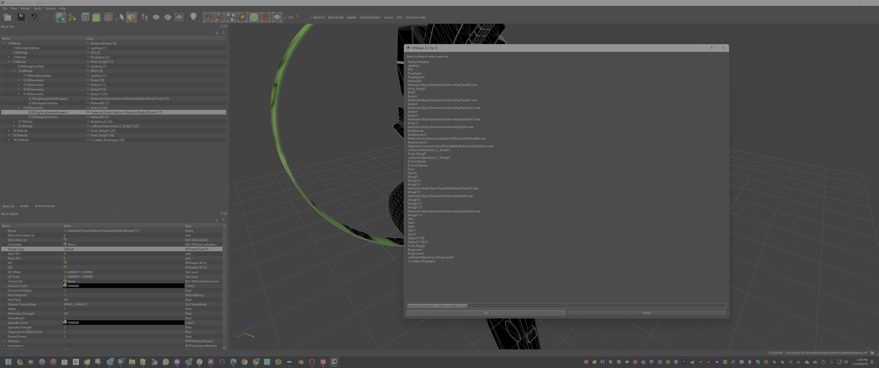
key(Return)
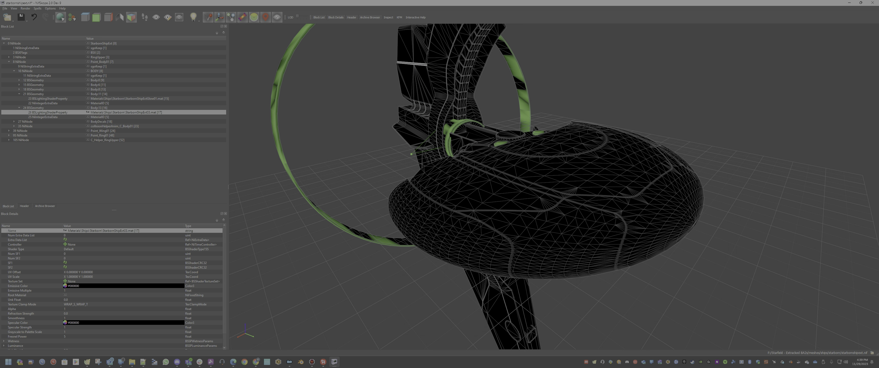
key(F2)
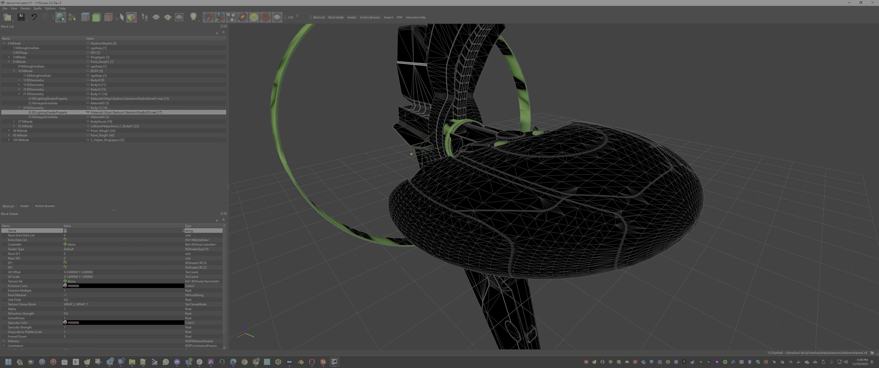
click(102, 263)
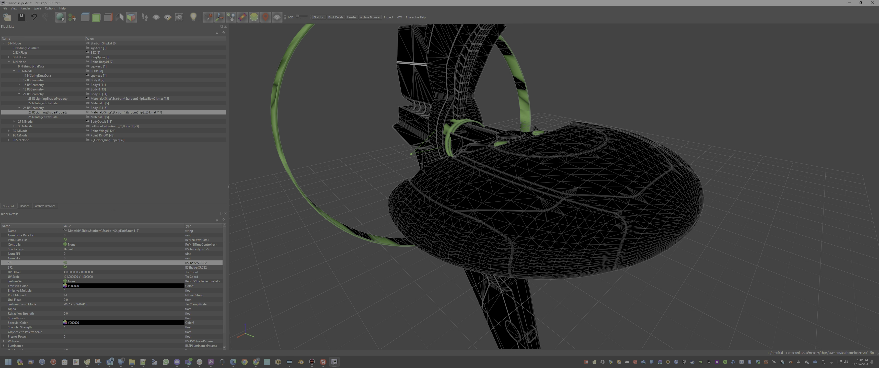
Check the name indices of the blocks under the Point_Body01 node, including the body geometries and their shader properties.
double_click(99, 108)
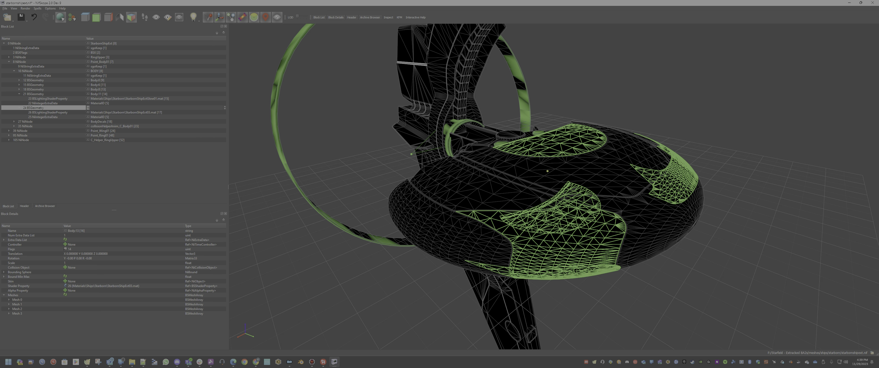
double_click(99, 103)
double_click(99, 99)
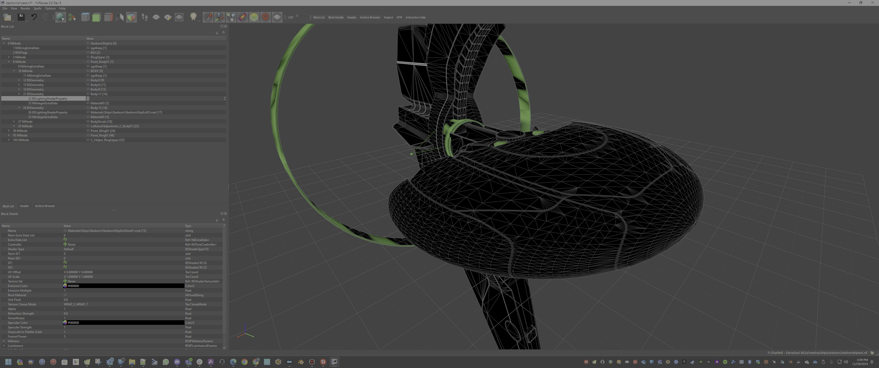
double_click(99, 103)
double_click(99, 108)
double_click(99, 112)
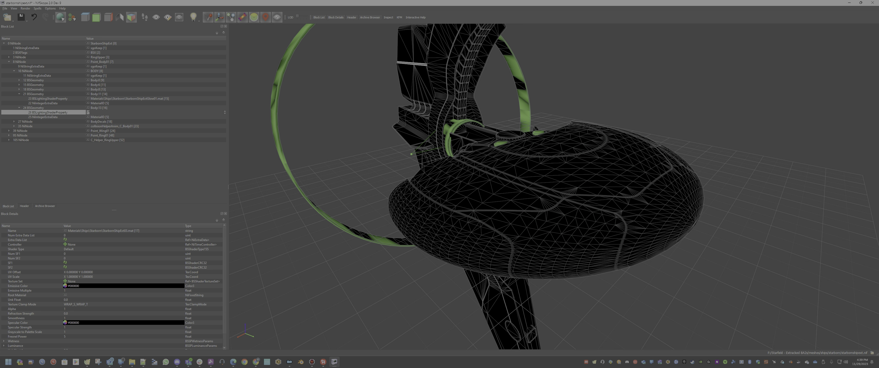
double_click(99, 117)
key(Down)
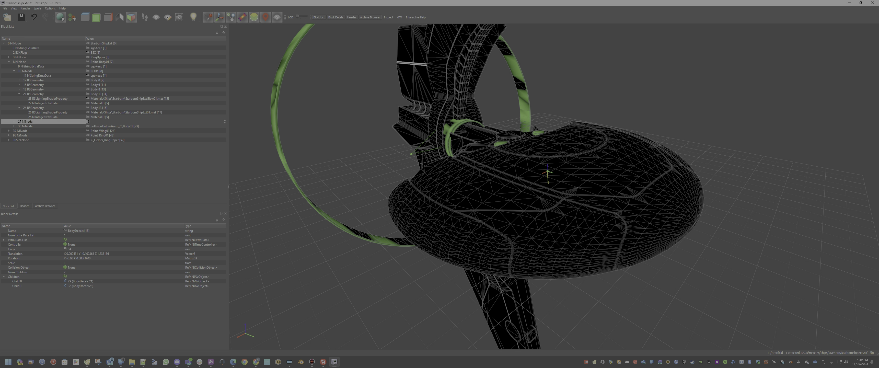
click(33, 80)
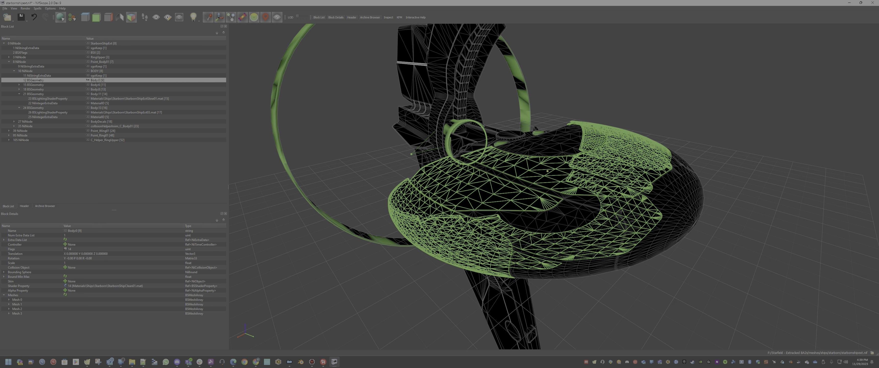
double_click(99, 71)
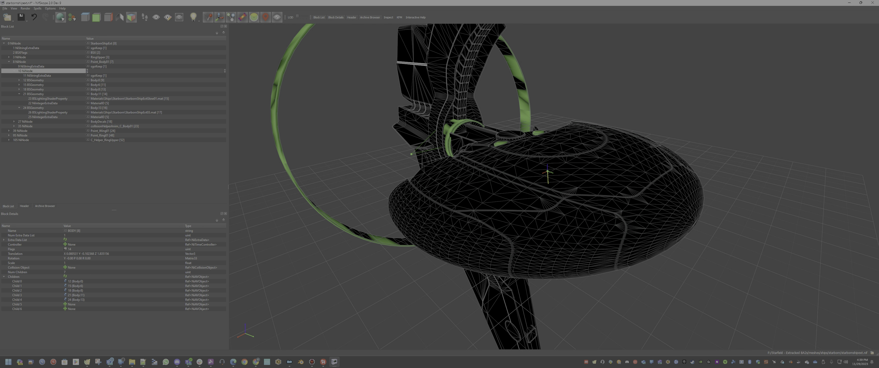
double_click(99, 67)
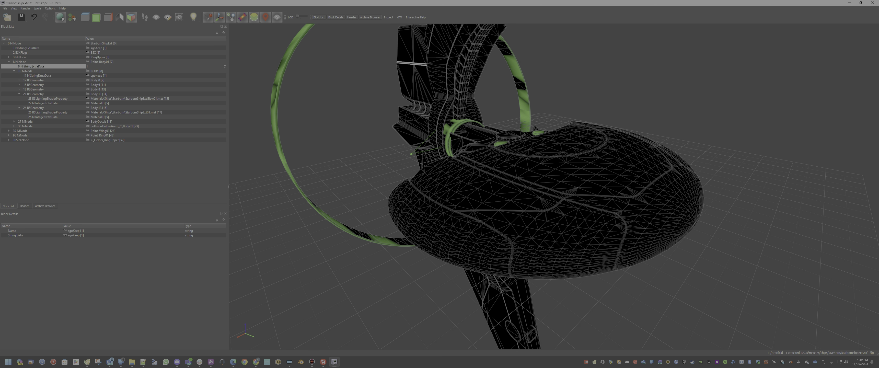
click(19, 62)
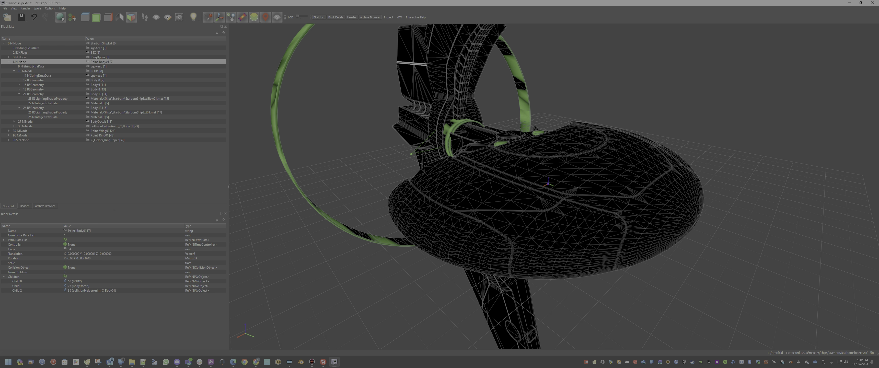
Inspect the upper and lower ring geometries and the parent nodes that hold them in the block tree.
click(279, 77)
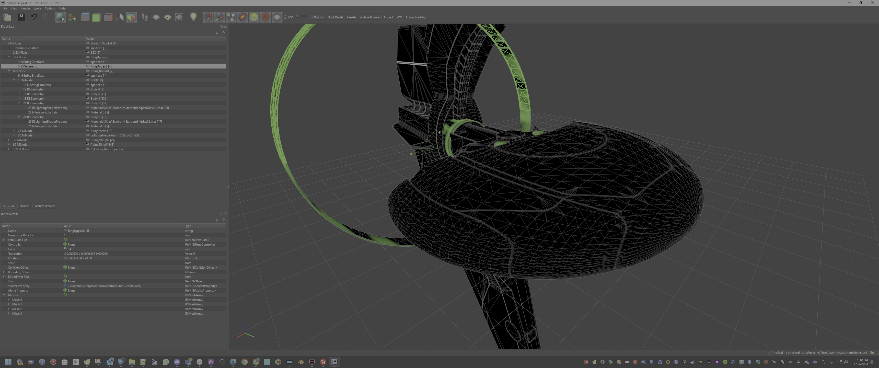
click(20, 58)
click(27, 66)
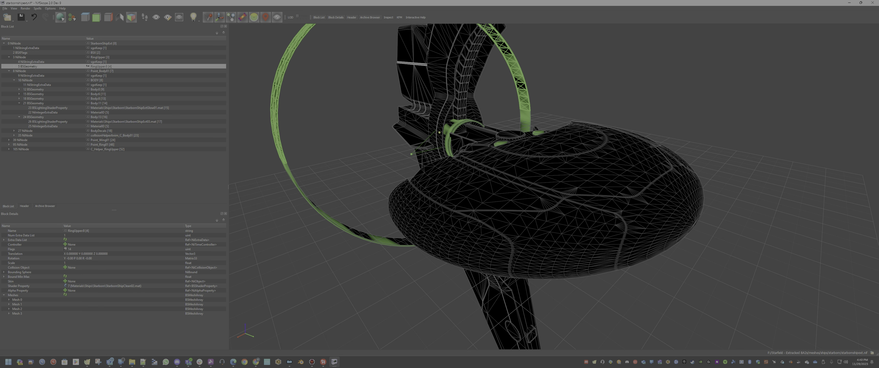
click(9, 58)
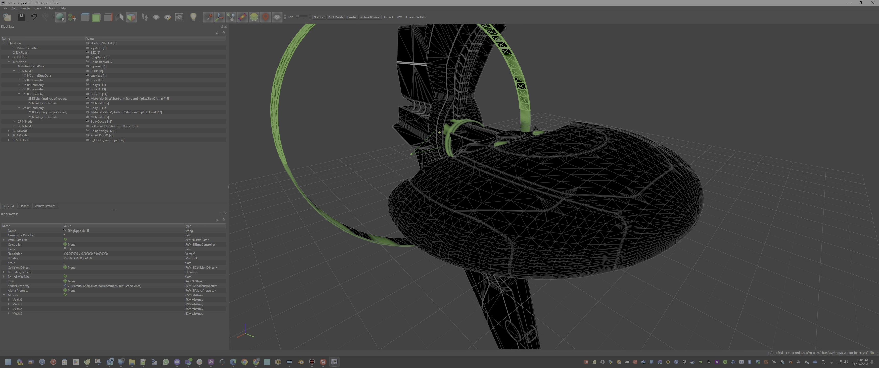
click(21, 57)
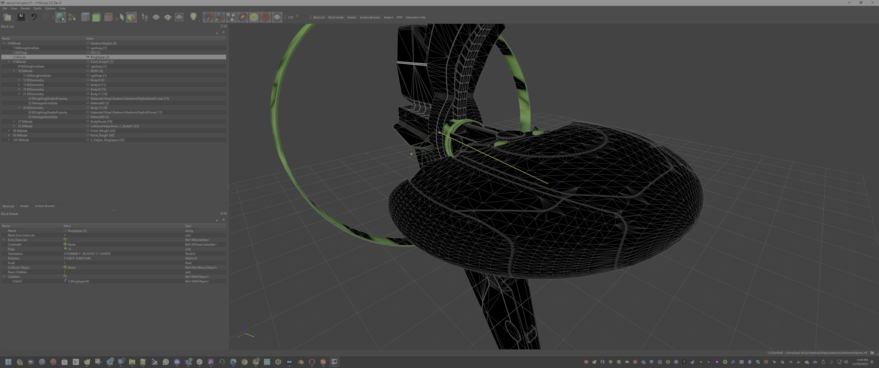
click(378, 239)
click(9, 135)
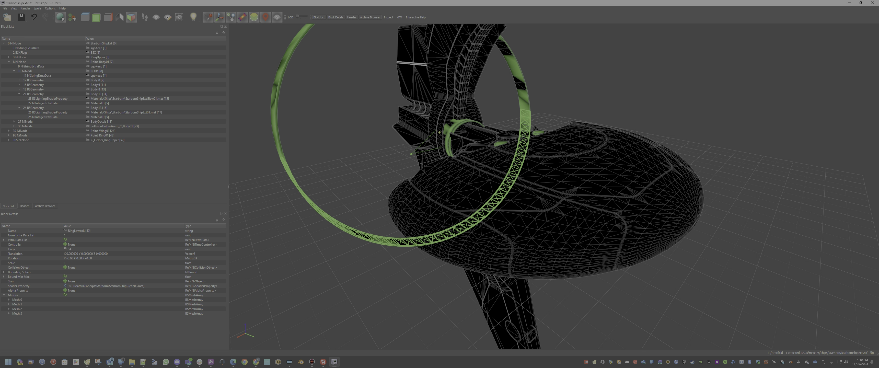
click(21, 135)
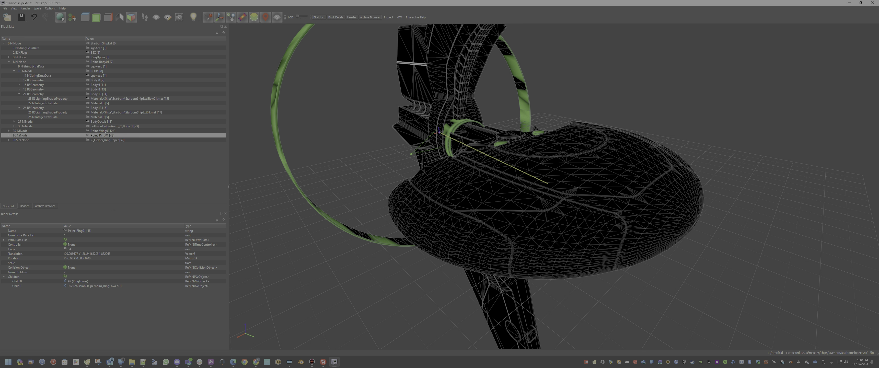
Inspect which geometry blocks make up the wing and the tail section, and collapse the tail node.
click(441, 68)
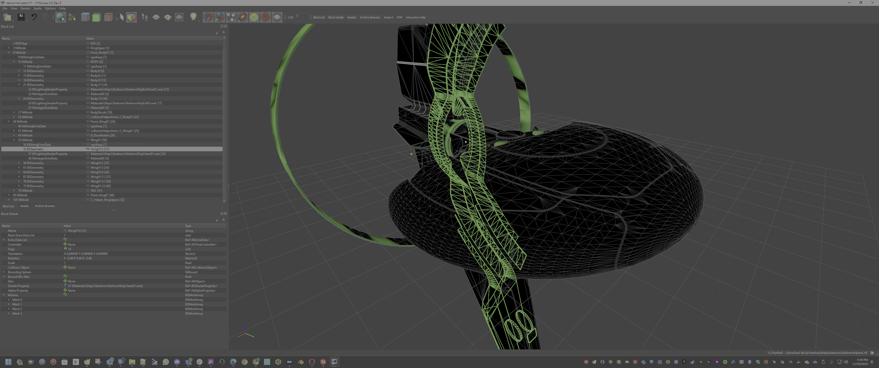
click(414, 47)
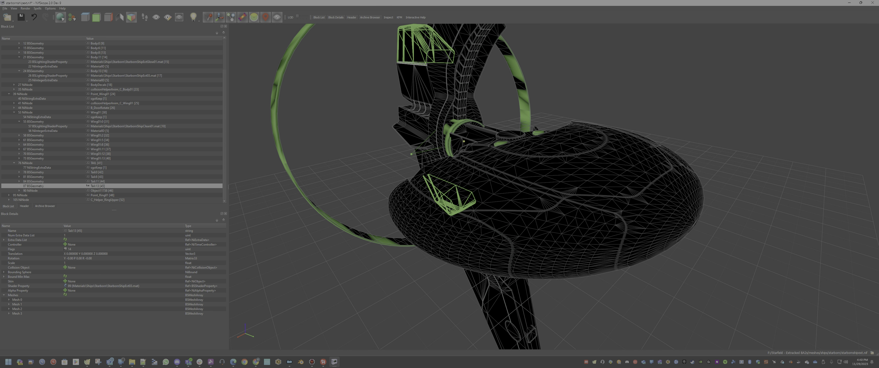
click(441, 69)
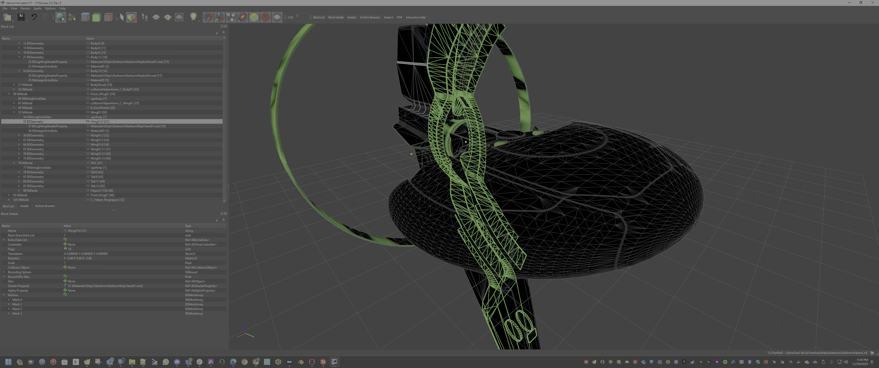
click(14, 163)
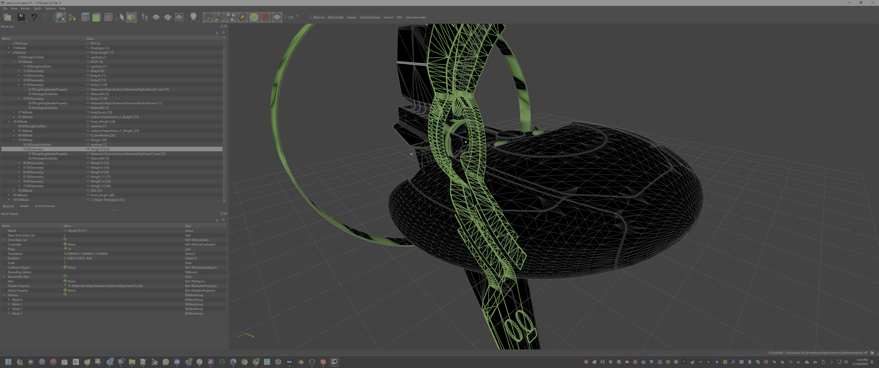
Inspect the lower and upper ring geometries, and collapse the wing and ring nodes in the block tree.
click(25, 140)
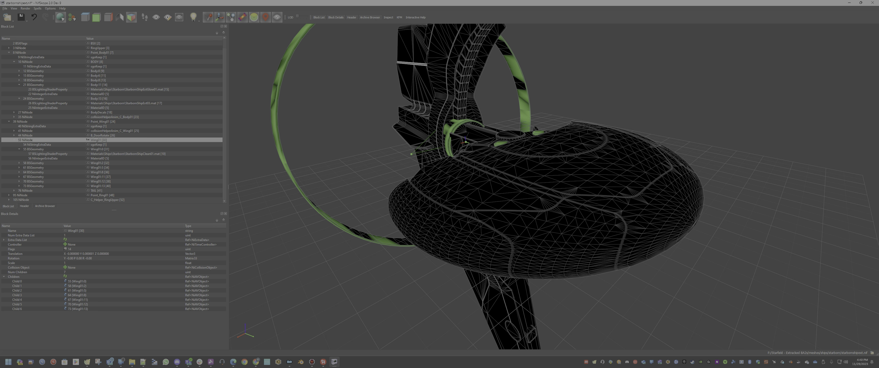
key(Left)
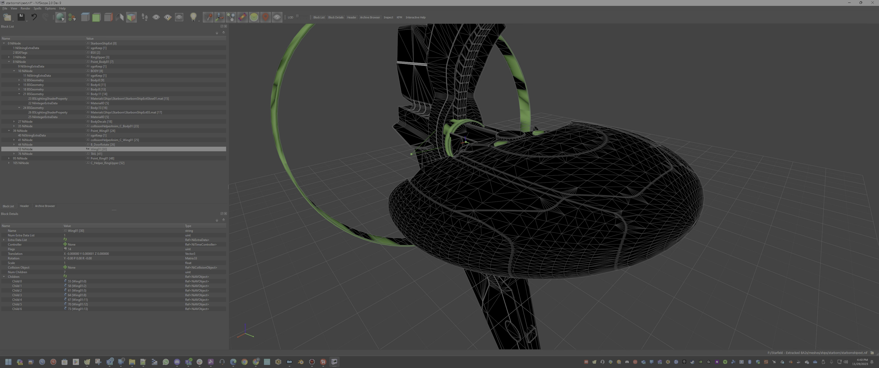
click(379, 239)
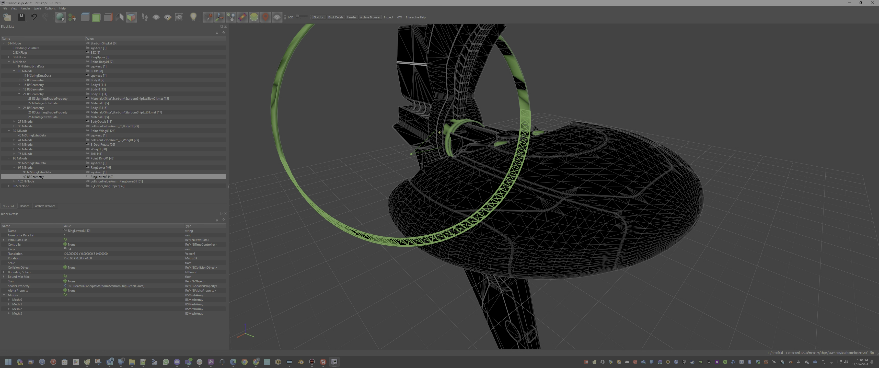
click(281, 68)
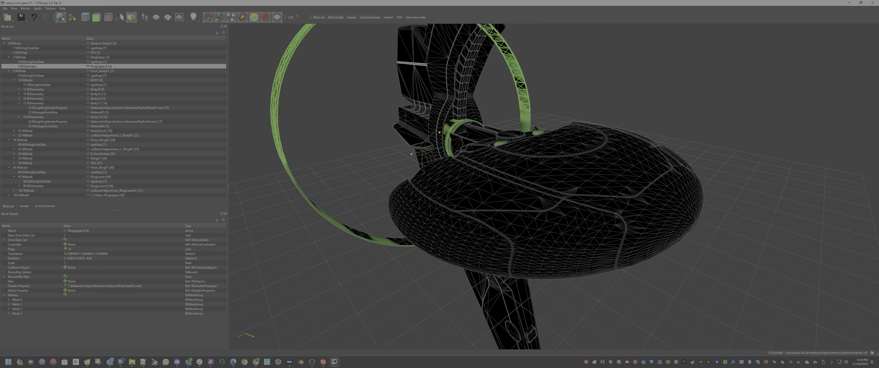
click(9, 57)
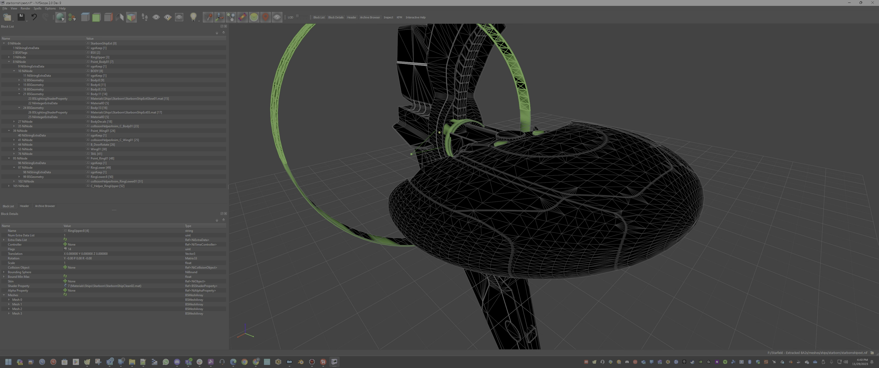
click(9, 159)
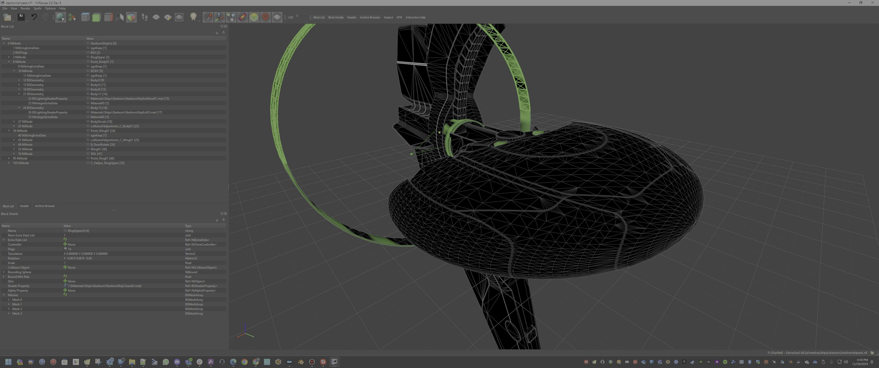
Locate the wing's first geometry and its parent node, and review the block operations available for that node.
drag(454, 137, 465, 139)
click(457, 86)
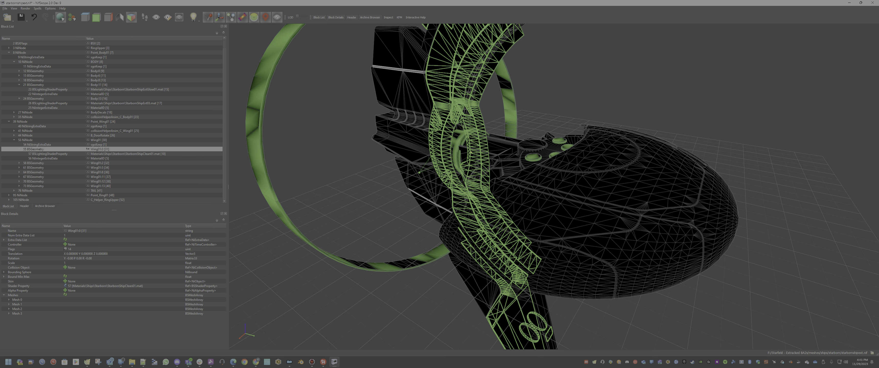
click(25, 140)
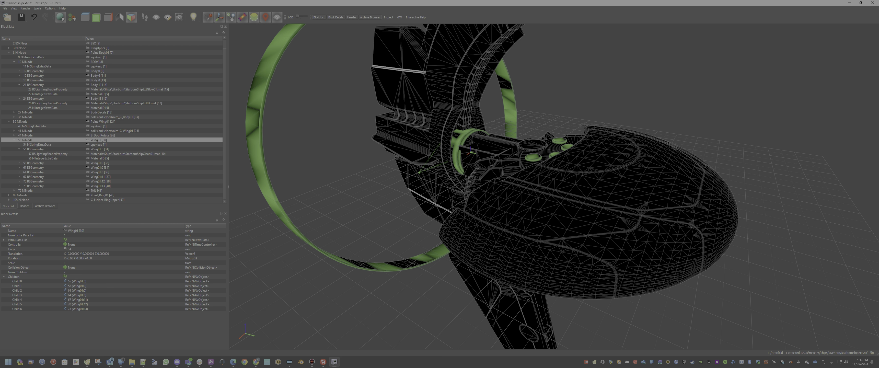
right_click(31, 136)
mouse_move(51, 137)
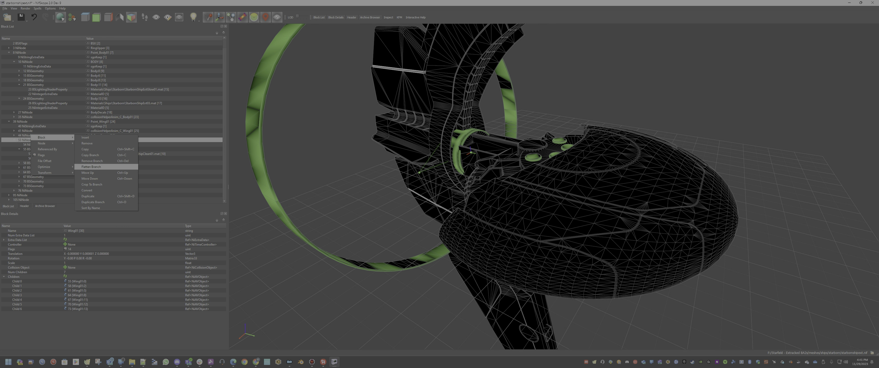
click(51, 155)
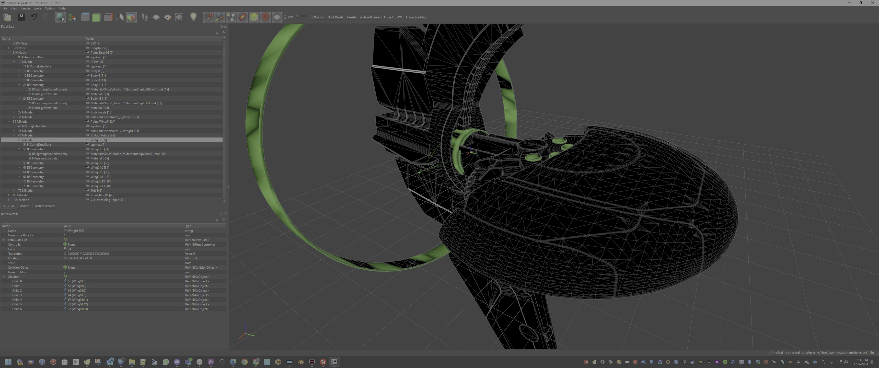
Collapse and re-expand the wing node, and compare its first geometry with the node itself.
key(Left)
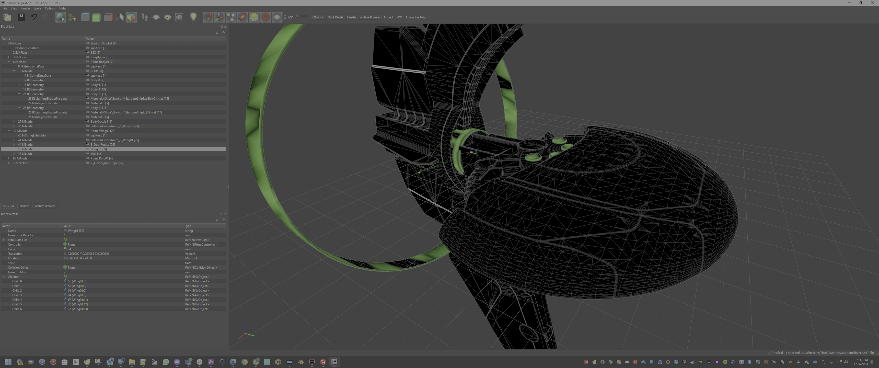
key(Right)
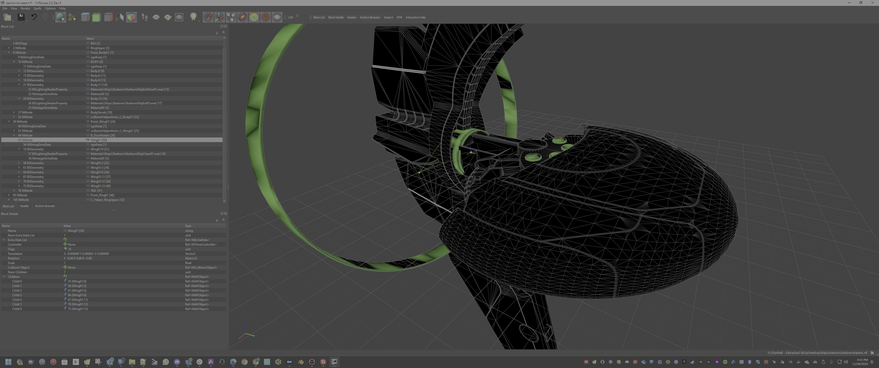
click(33, 150)
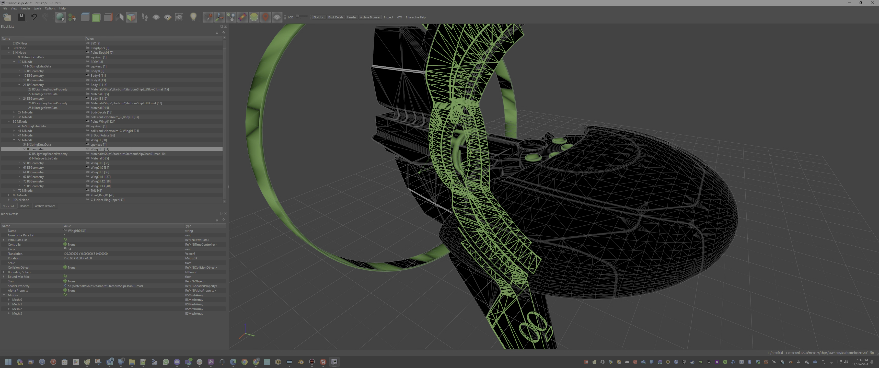
click(26, 140)
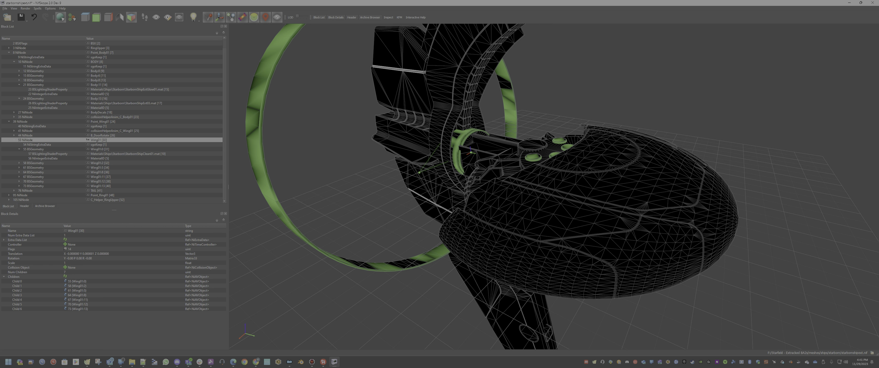
Inspect the tail geometry and its parent nodes, and collapse the tail and wing nodes under Point_Wing01.
click(404, 137)
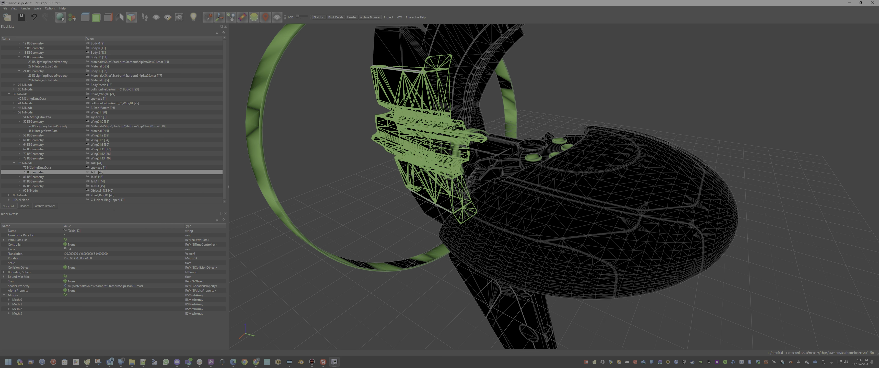
click(14, 163)
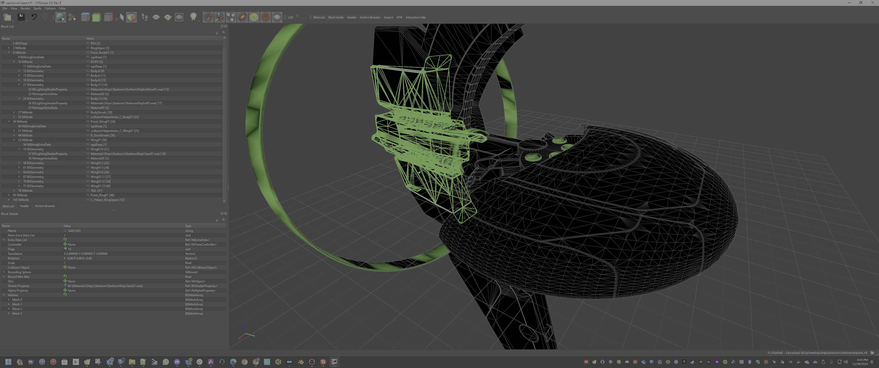
click(27, 190)
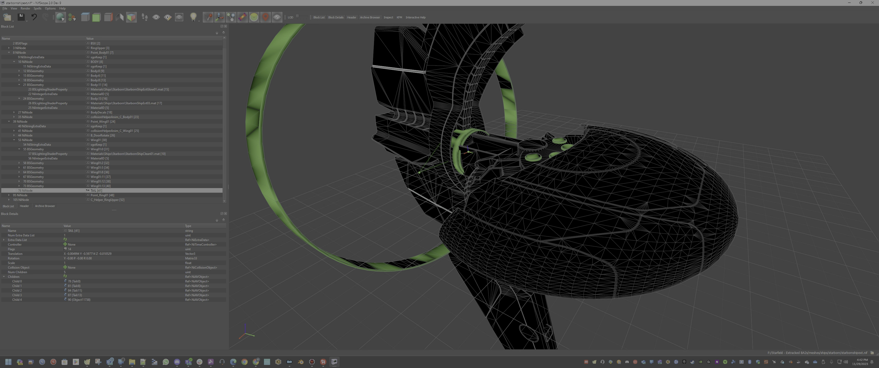
click(22, 121)
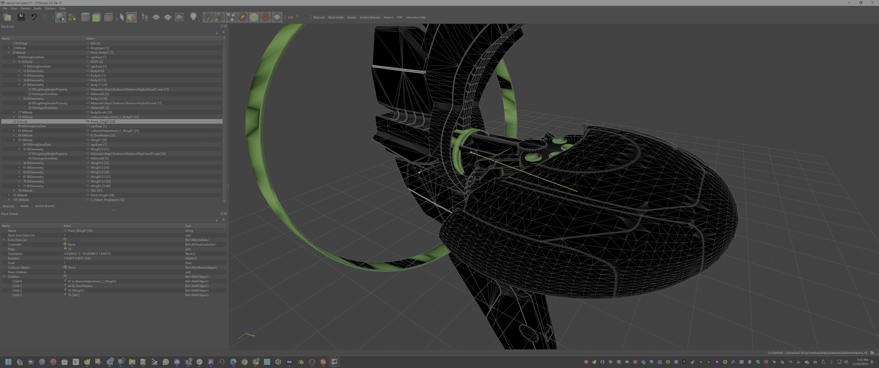
click(25, 140)
click(27, 190)
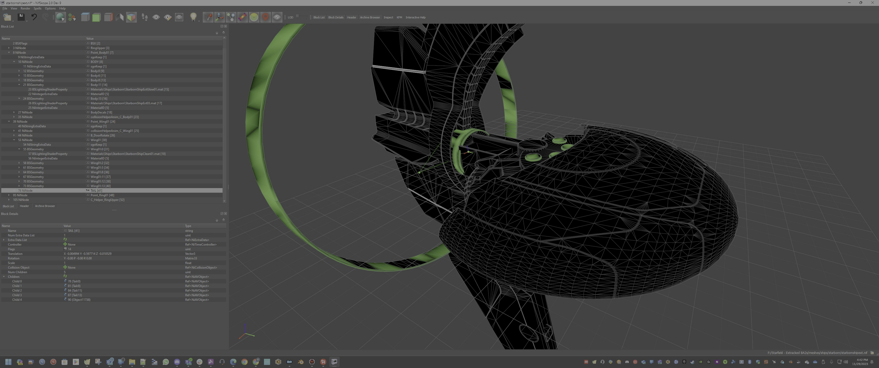
click(14, 141)
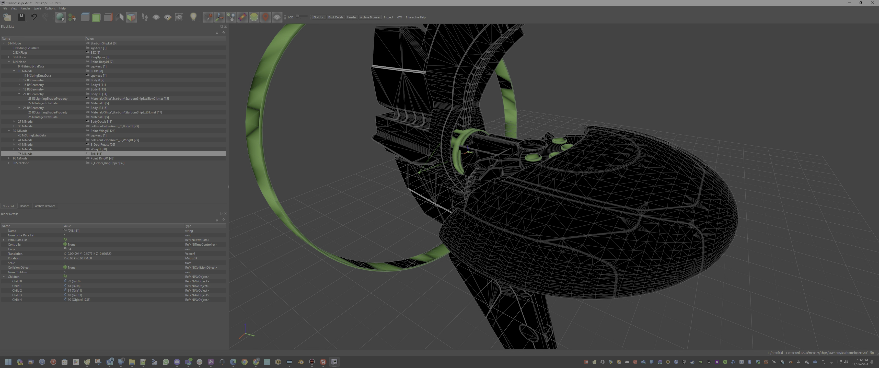
click(20, 131)
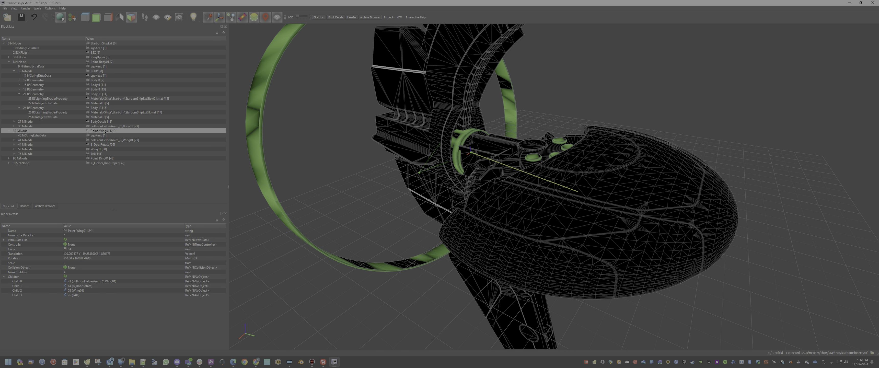
Examine the connection between the wing and the ship's body, and step through the last body geometries under the BODY node.
drag(546, 218, 536, 239)
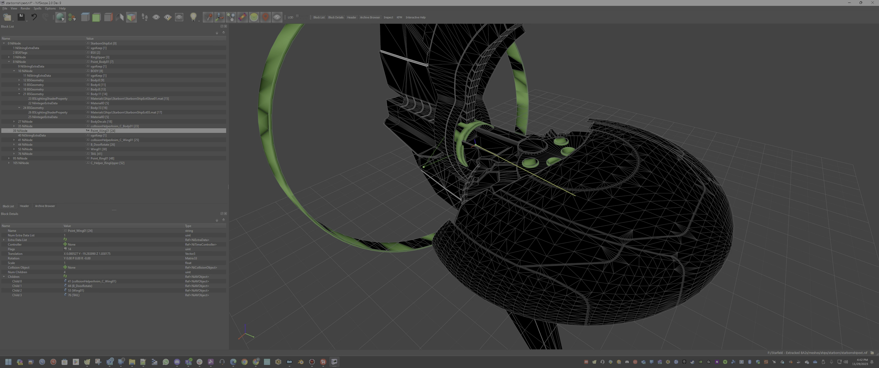
drag(536, 239, 569, 204)
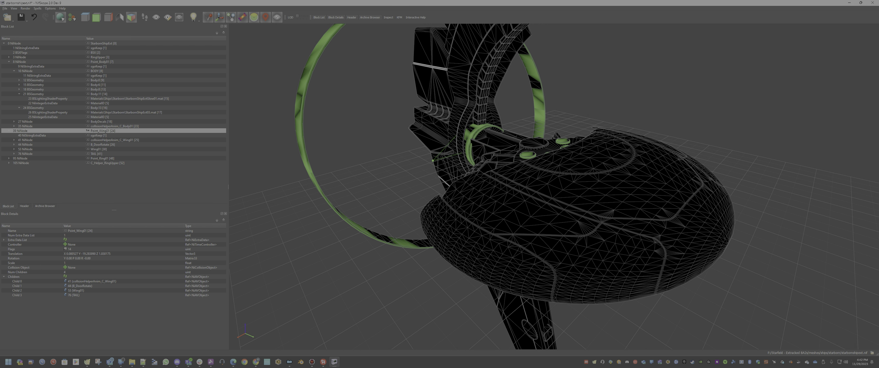
drag(551, 222, 598, 204)
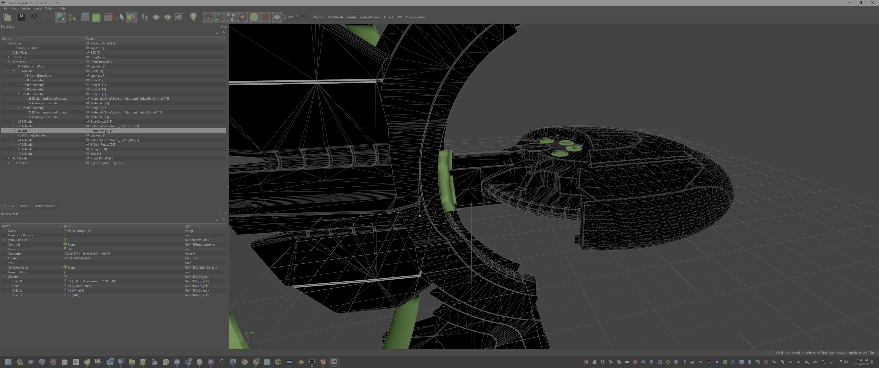
drag(597, 205, 598, 212)
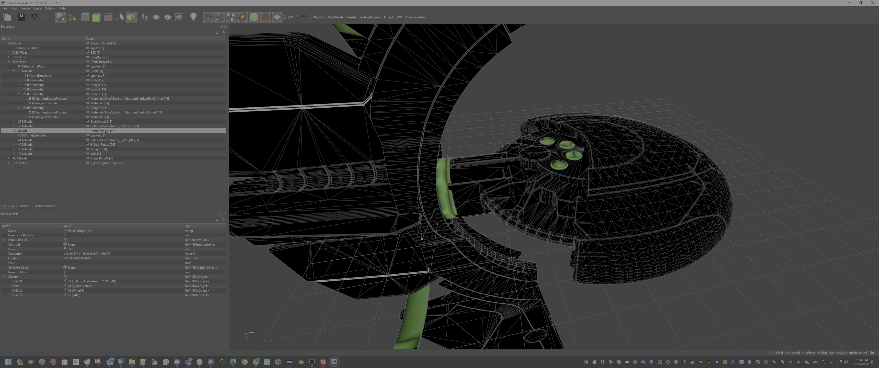
click(33, 89)
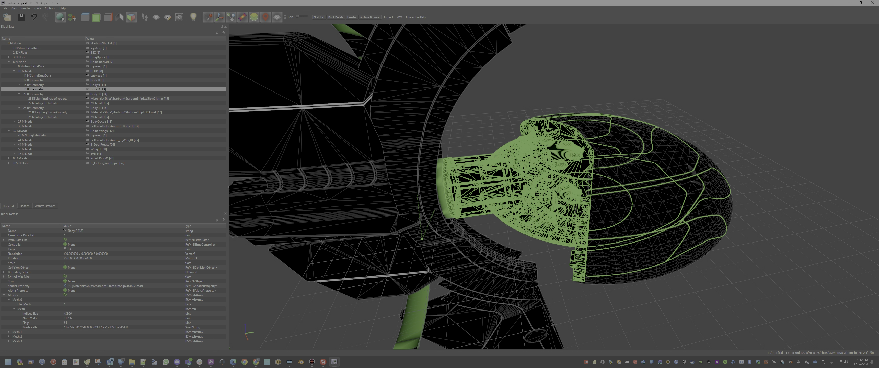
key(Down)
key(Down)
key(Down)
key(Down)
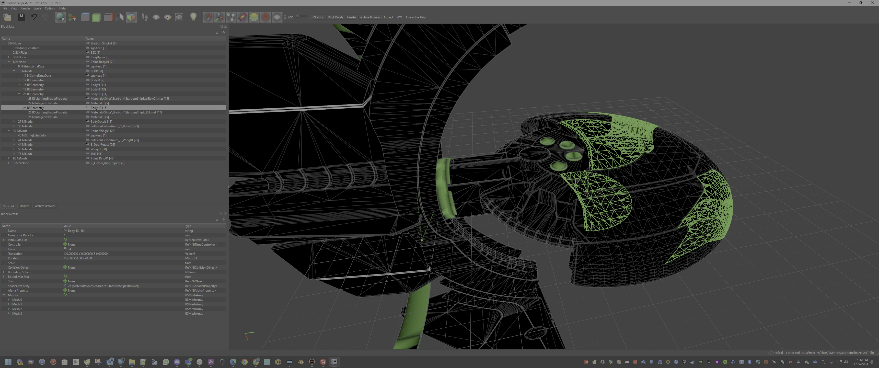
Check the children and transforms of the BODY, Point_Body01, Point_Wing01 and Point_Ring01 nodes.
click(25, 71)
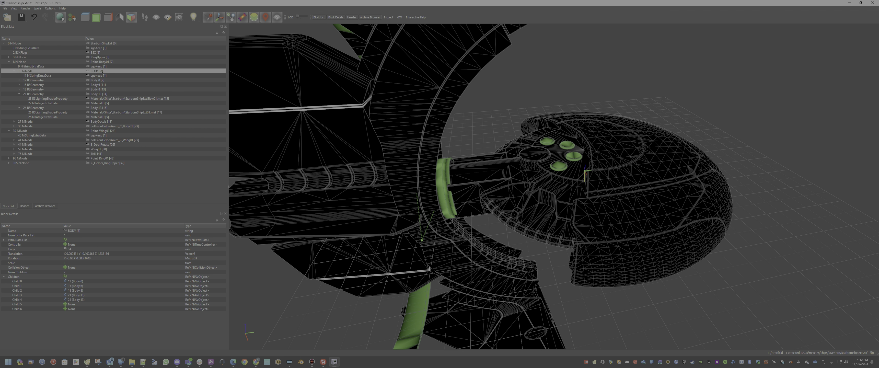
click(20, 62)
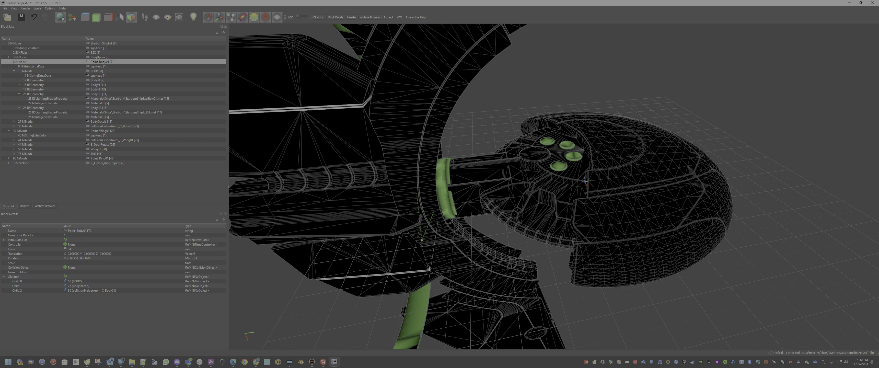
click(20, 131)
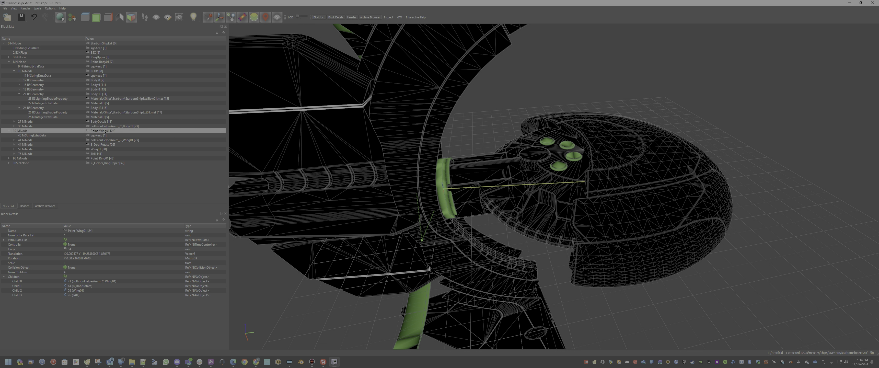
click(21, 159)
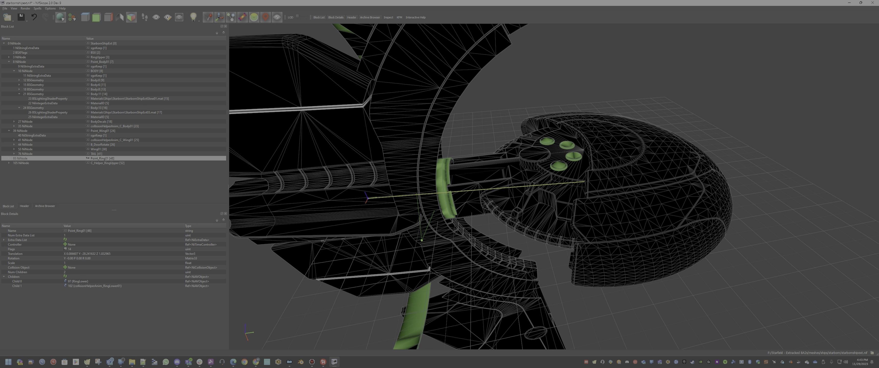
Check the RingUpper node's properties, and collapse the Point_Body01 and Point_Wing01 nodes in the block tree.
drag(560, 205, 508, 194)
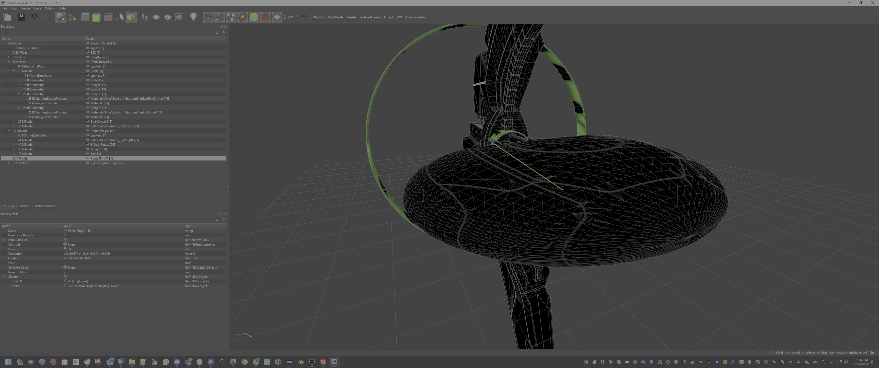
click(20, 57)
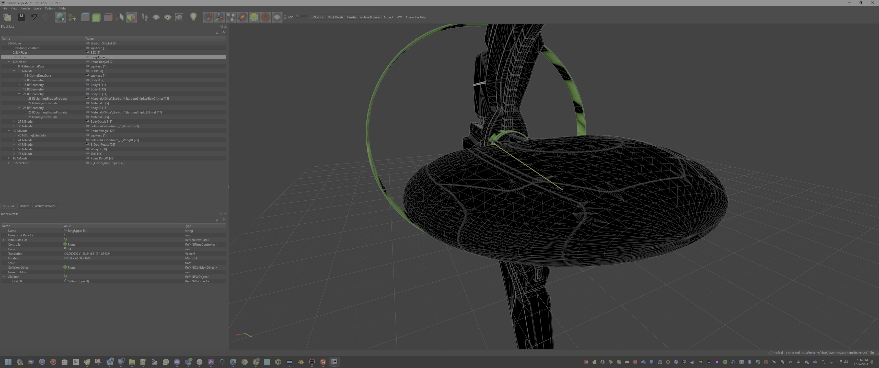
click(9, 62)
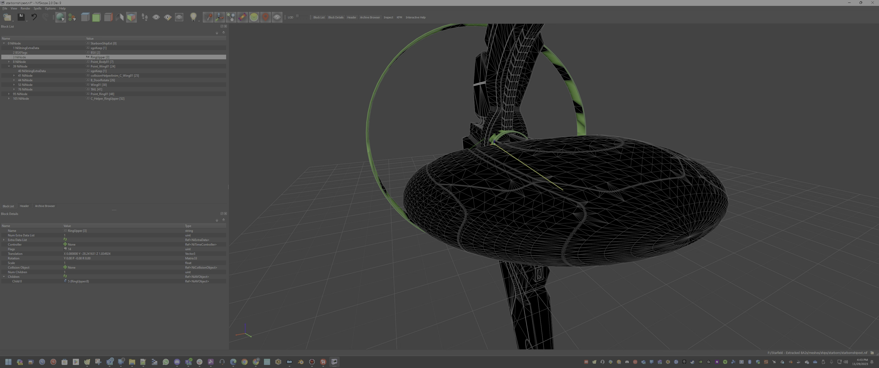
click(9, 66)
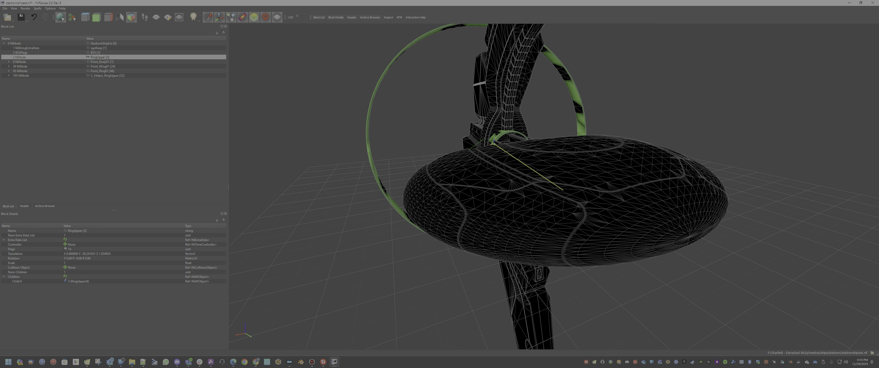
Check the geometry inside the RingUpper node, and compare the offsets of the Point_Body01, Point_Wing01 and Point_Ring01 nodes.
click(9, 57)
click(29, 66)
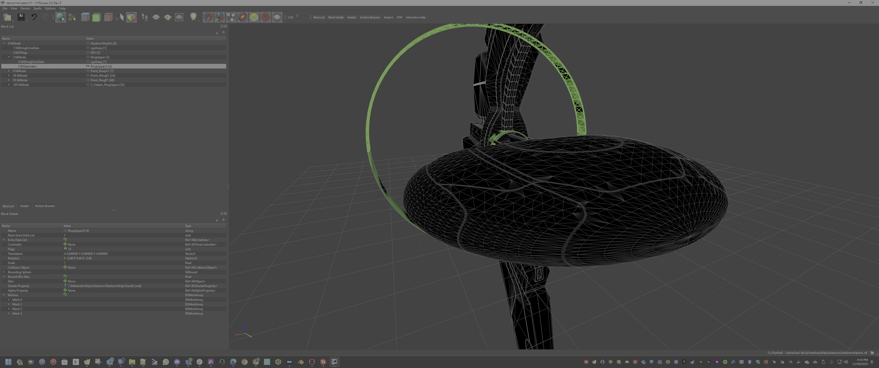
click(9, 57)
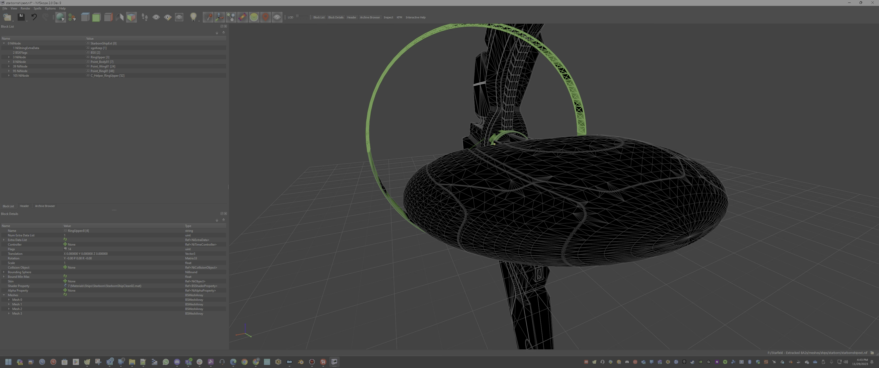
click(20, 62)
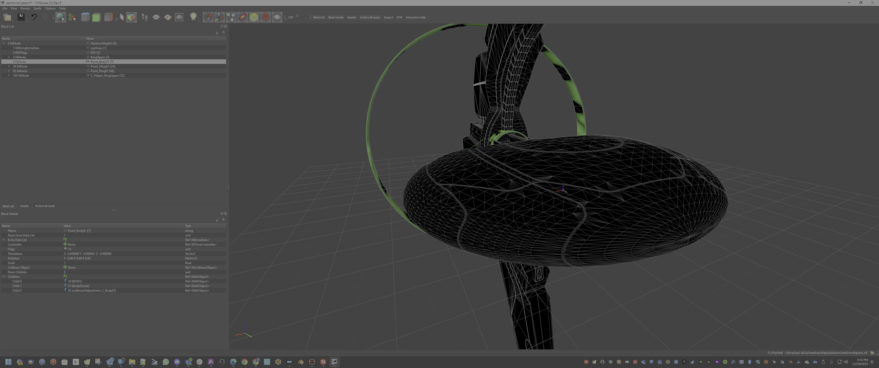
click(20, 66)
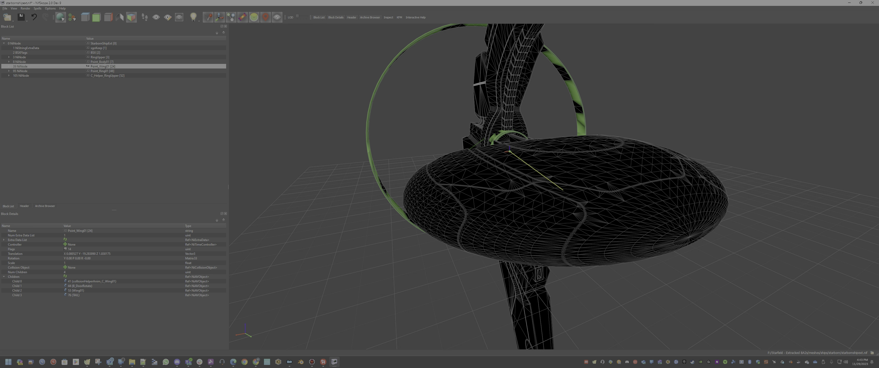
click(20, 71)
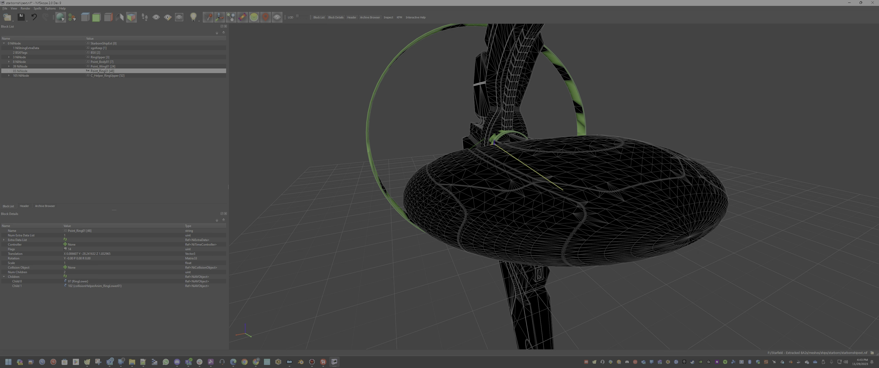
Examine where Point_Ring01 sits on the ship and what it contains, and recheck the Point_Wing01 and Point_Body01 origins.
mouse_move(532, 191)
mouse_down()
mouse_move(557, 201)
mouse_move(563, 186)
mouse_move(540, 196)
mouse_up()
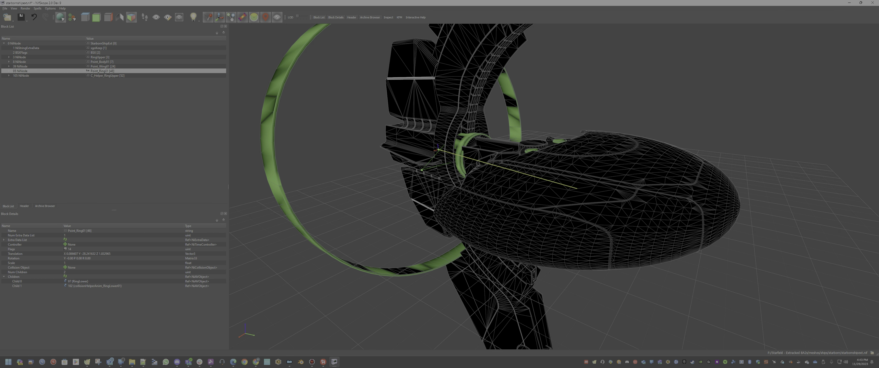
scroll(540, 197, down, 3)
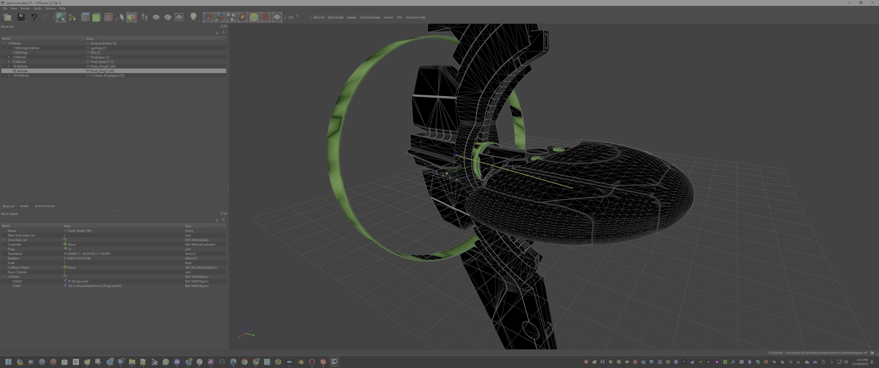
drag(539, 196, 561, 208)
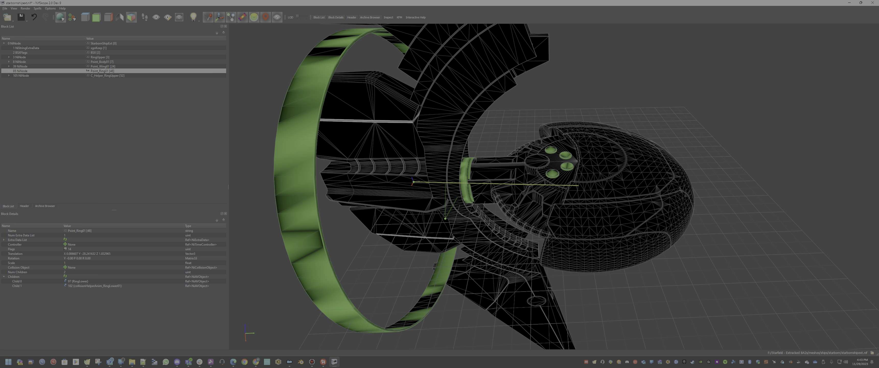
drag(560, 204, 547, 193)
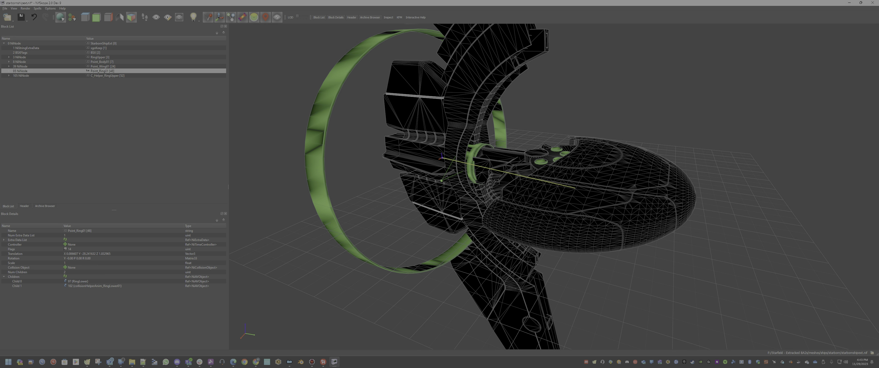
click(9, 71)
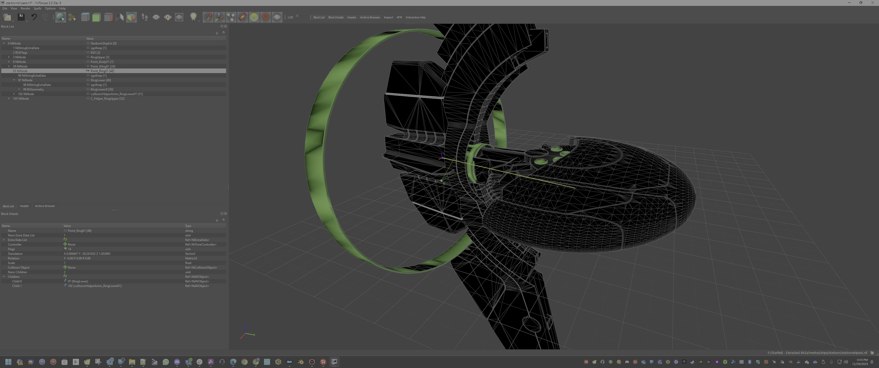
click(9, 72)
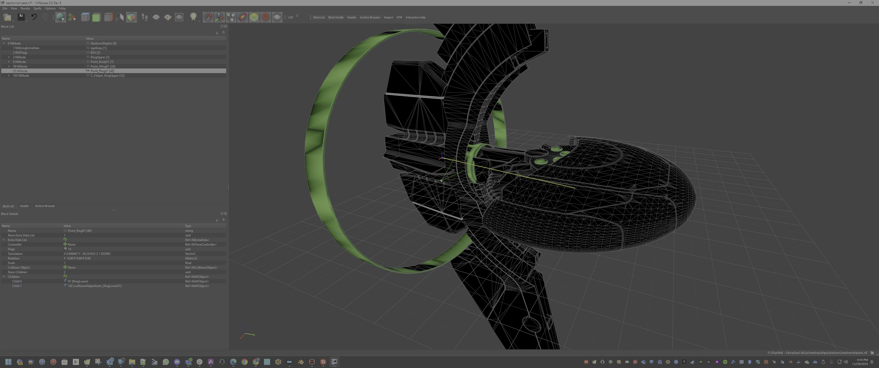
click(20, 66)
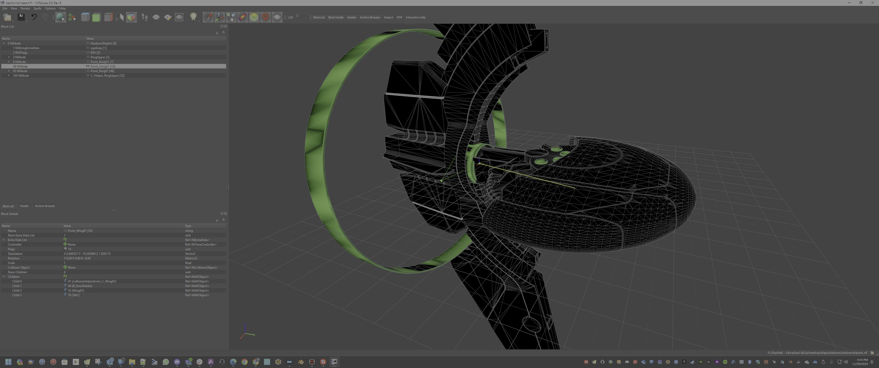
click(19, 62)
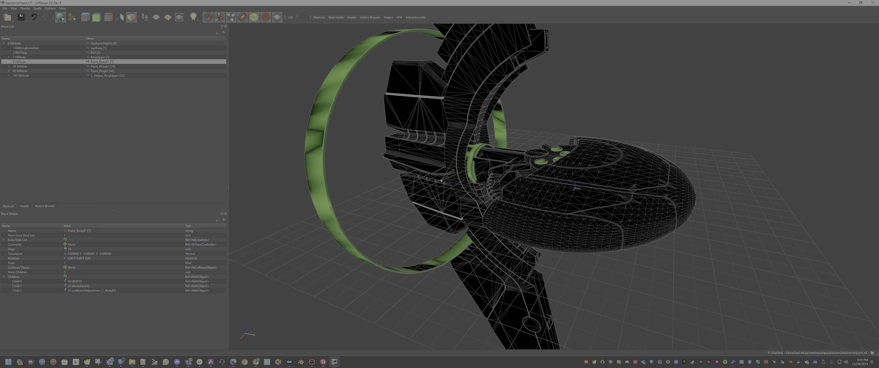
Inspect the main wing and tail geometries on the ship and their parent Point_Wing01 node.
click(461, 112)
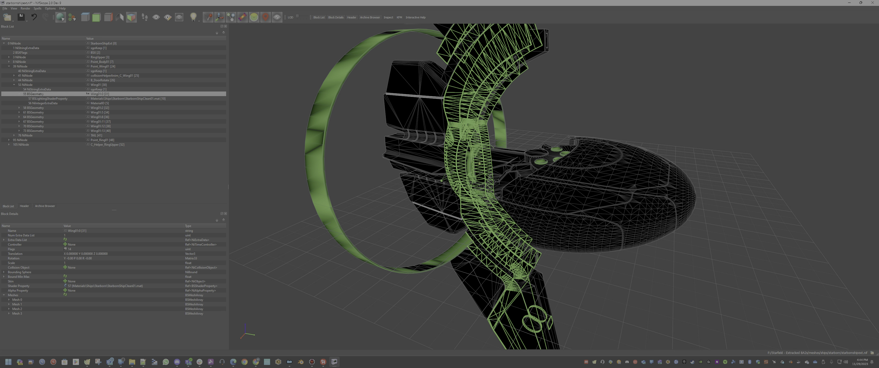
click(21, 66)
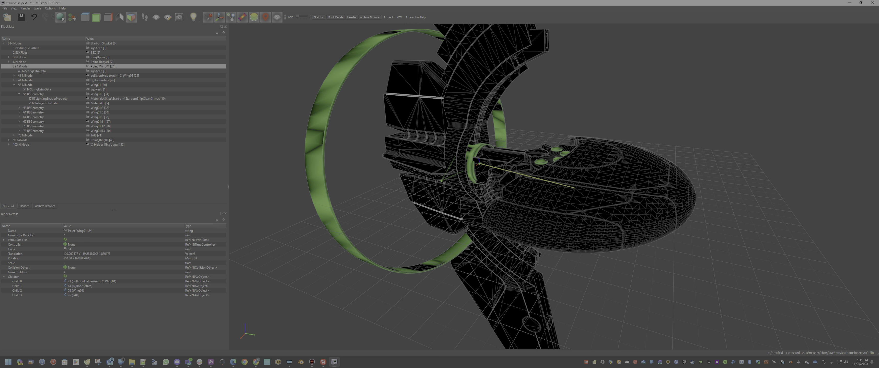
click(34, 94)
click(421, 150)
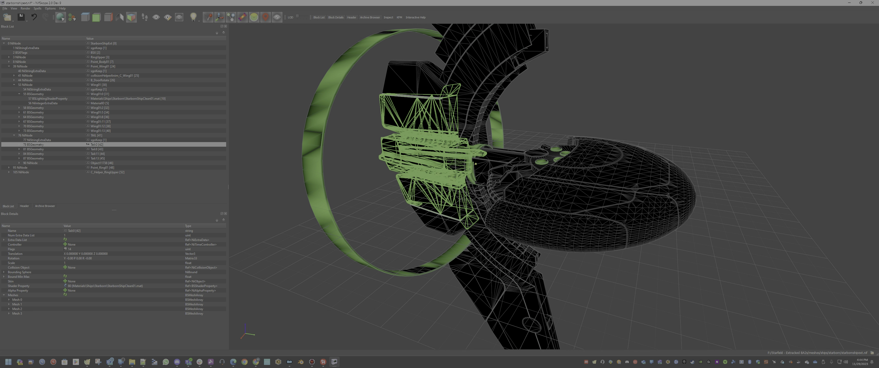
click(476, 164)
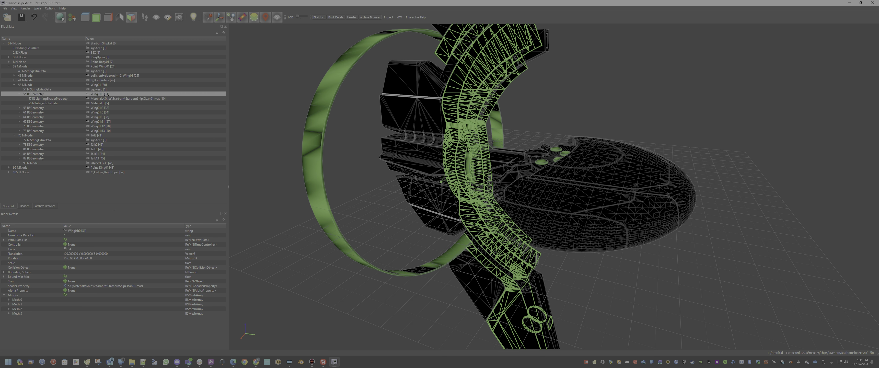
click(559, 102)
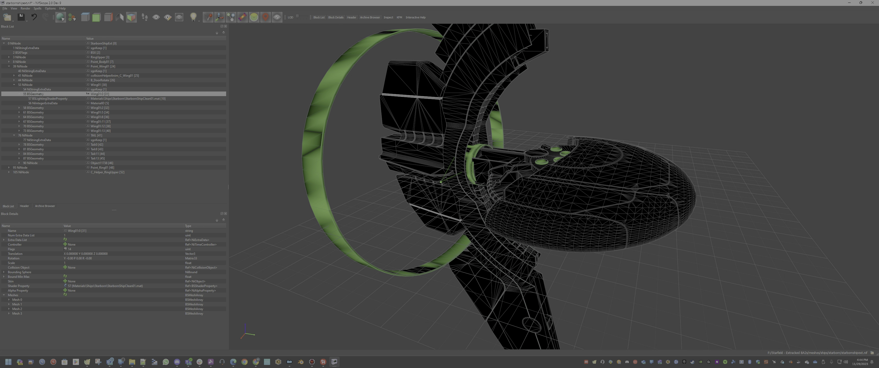
Compare the Wing01 node with its first child geometry, and collapse that geometry in the block tree.
click(26, 85)
click(33, 94)
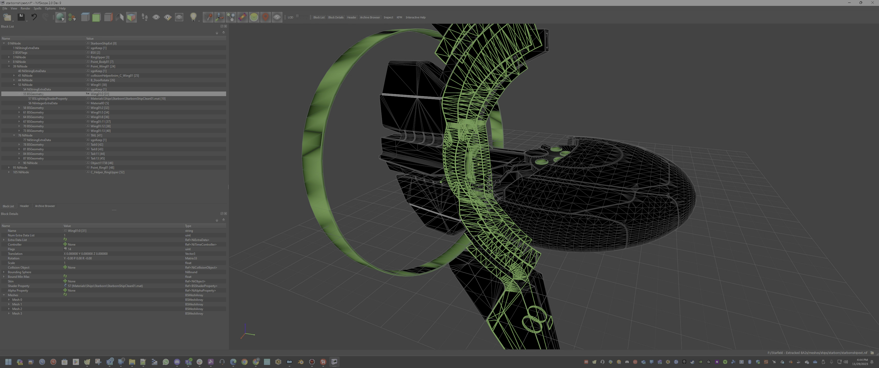
click(26, 85)
click(33, 94)
click(26, 84)
click(33, 94)
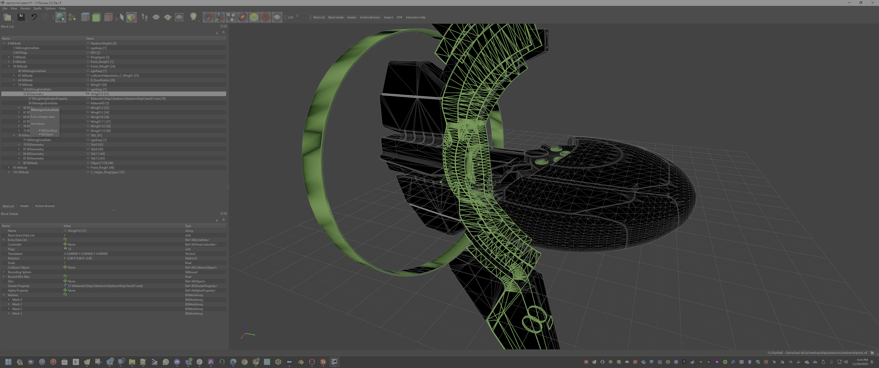
click(19, 94)
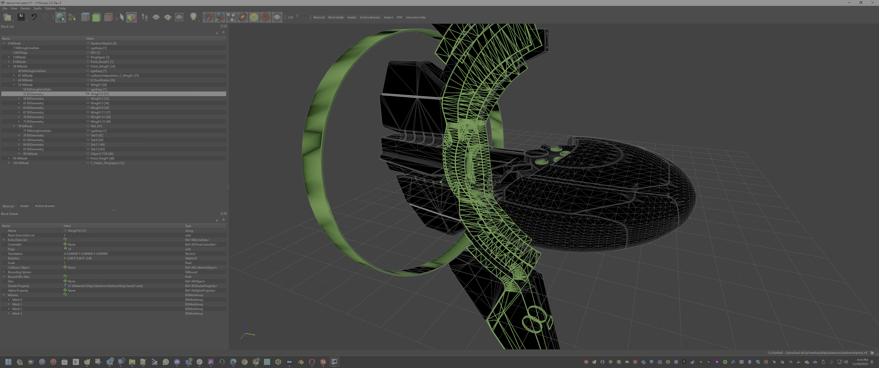
Review the translation, rotation and scale of the first wing geometry and its placement relative to the Wing01 node.
click(85, 254)
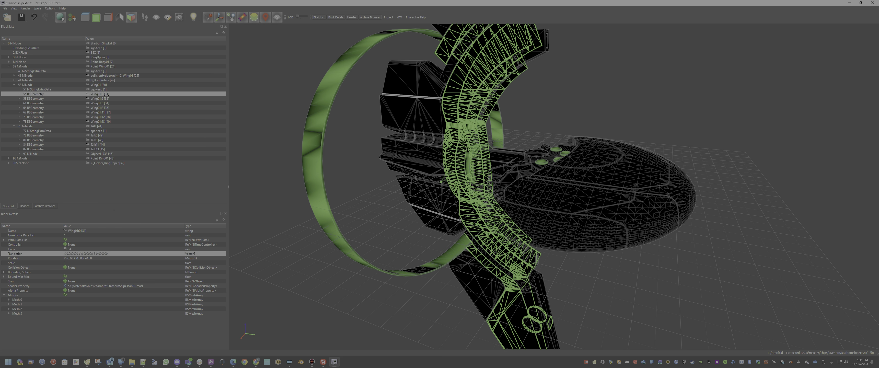
click(78, 258)
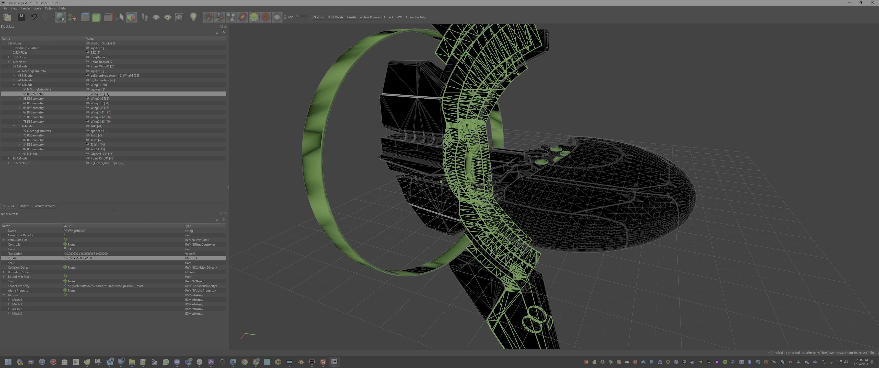
click(78, 263)
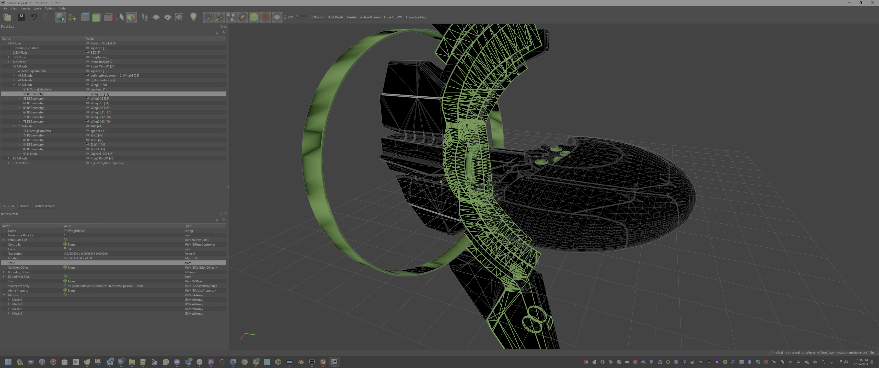
drag(471, 196, 440, 183)
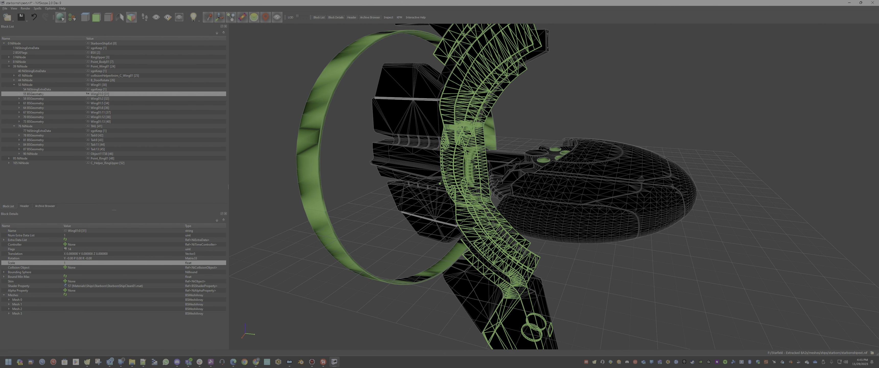
click(440, 184)
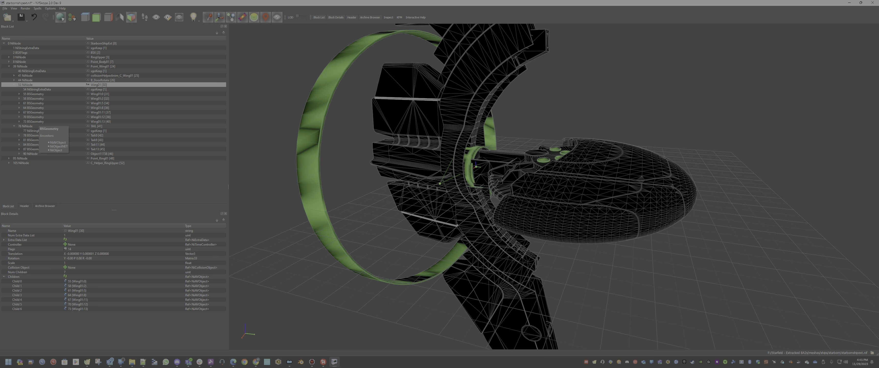
Set the first wing geometry's X translation to 1, check the shift from the front, and reset it to 0.
drag(461, 191, 499, 215)
click(33, 94)
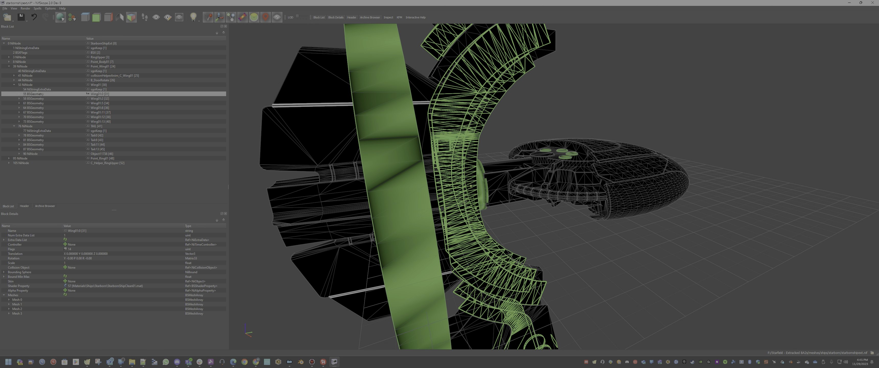
double_click(86, 254)
text(1)
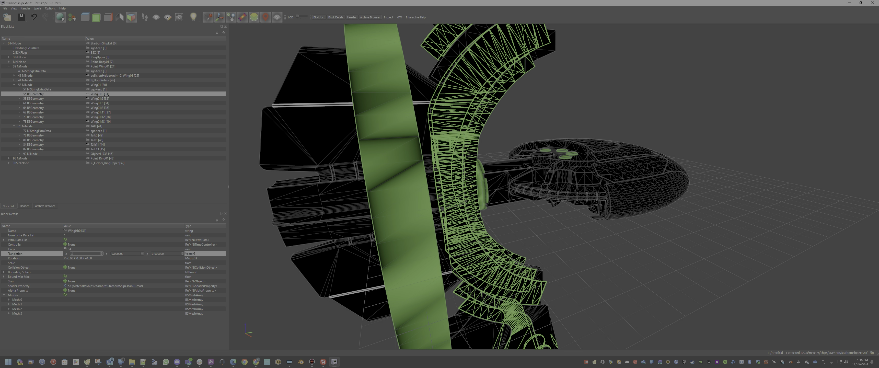
key(Return)
drag(580, 185, 514, 191)
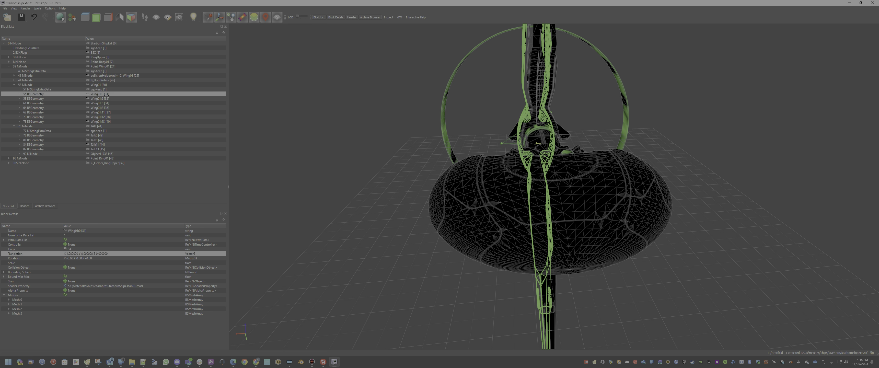
double_click(85, 254)
text(0)
key(Return)
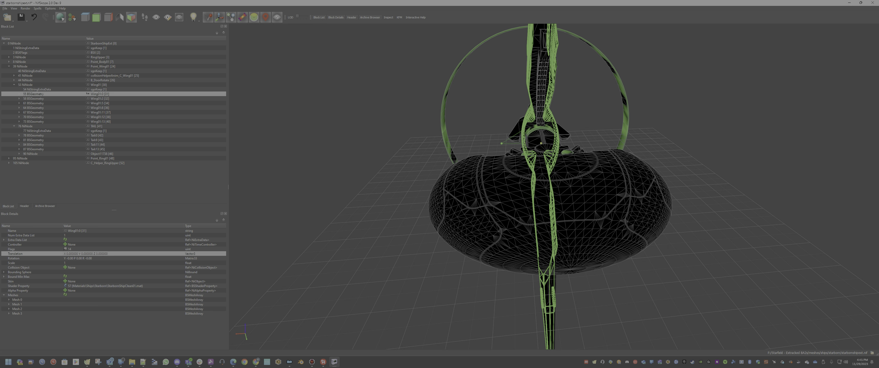
Try offsetting the first wing geometry along Y in one direction and in the opposite direction through its translation.
double_click(85, 254)
key(Tab)
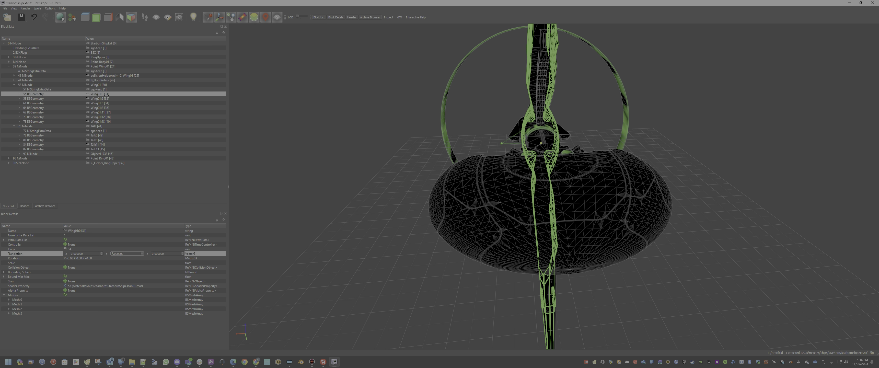
key(Return)
drag(519, 191, 570, 184)
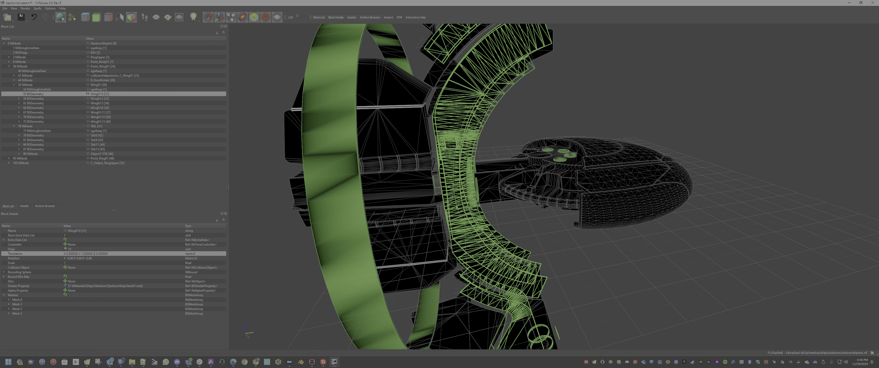
key(F2)
click(113, 253)
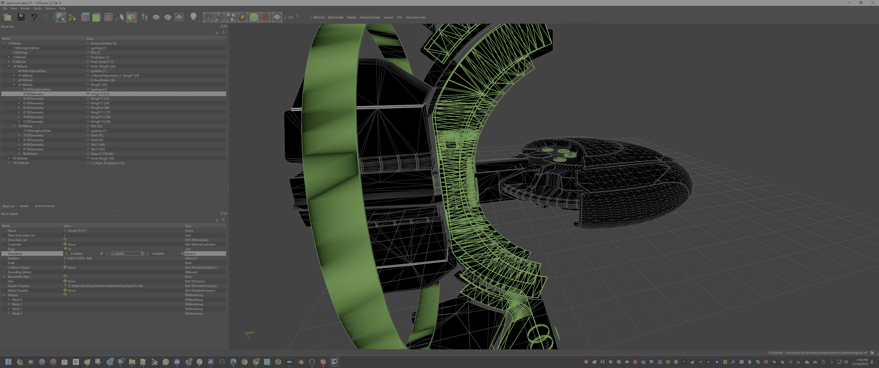
key(Return)
Reset the first wing geometry's Y translation to 0 and offset the geometry along Z.
key(F2)
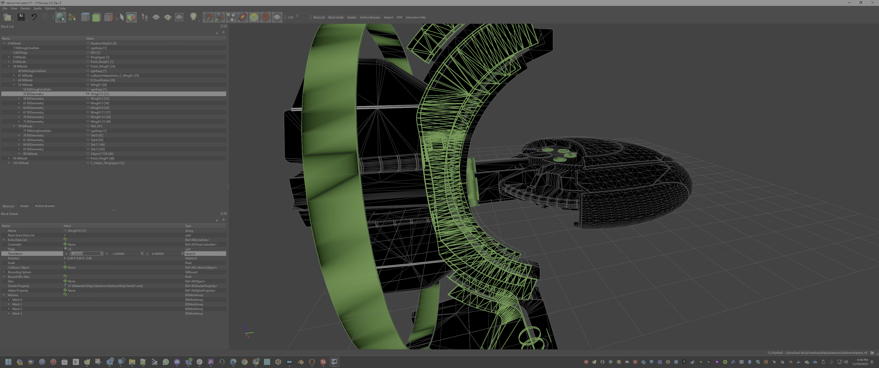
key(Tab)
text(0)
key(Tab)
key(Return)
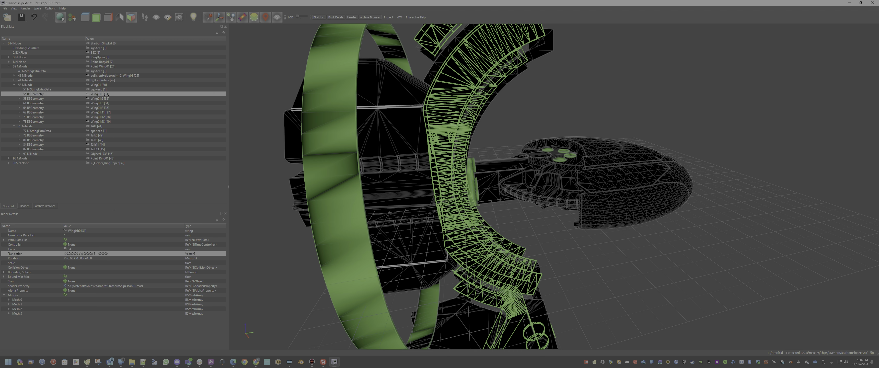
Try offsetting the first wing geometry in the opposite Z direction by setting its Z translation to -1.
key(F2)
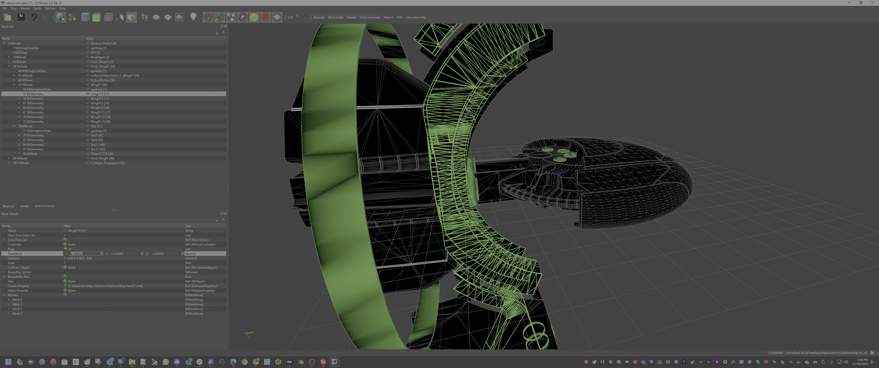
click(153, 254)
text(-)
key(Return)
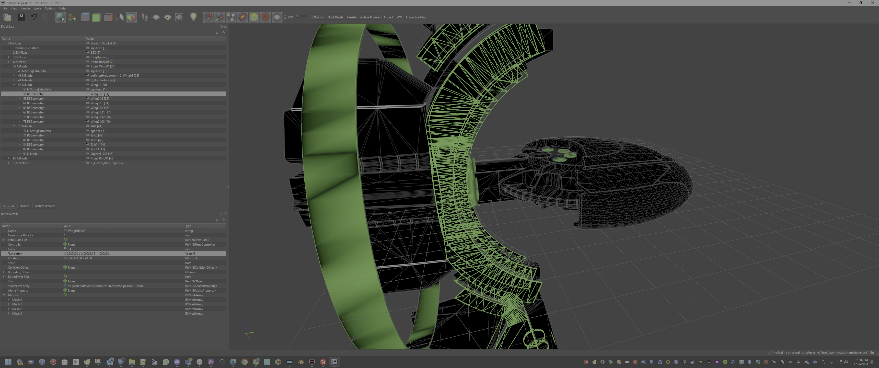
Reset the first wing geometry's Z translation to 0.
double_click(158, 254)
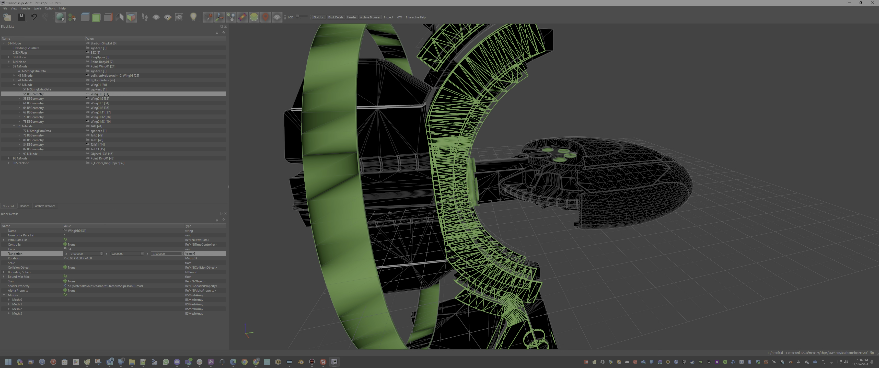
key(ctrl+a)
text(0)
key(Return)
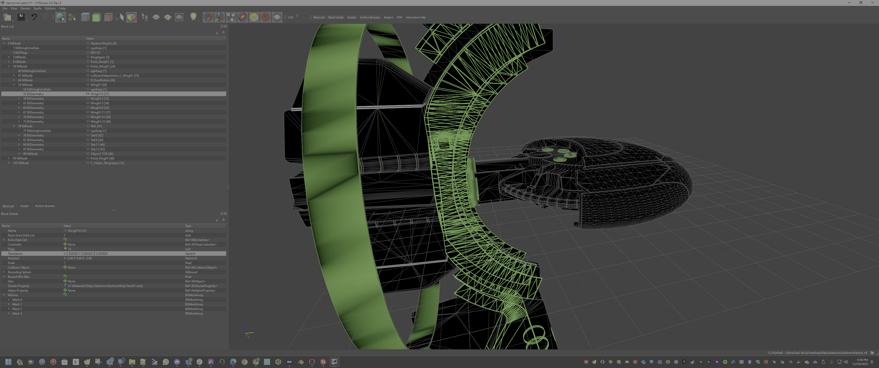
Inspect the ship around its wing, select the geometry of the panels on the front body, and examine them from the front and above.
drag(467, 183, 623, 198)
drag(440, 194, 442, 174)
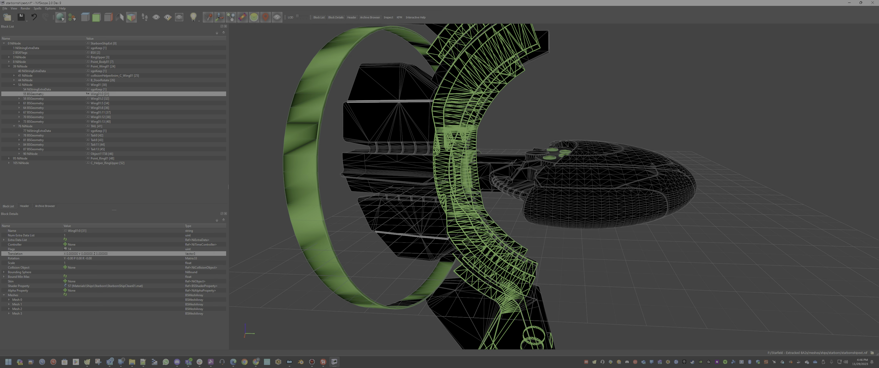
mouse_move(444, 181)
mouse_down()
mouse_move(394, 192)
mouse_move(427, 178)
mouse_move(446, 187)
mouse_up()
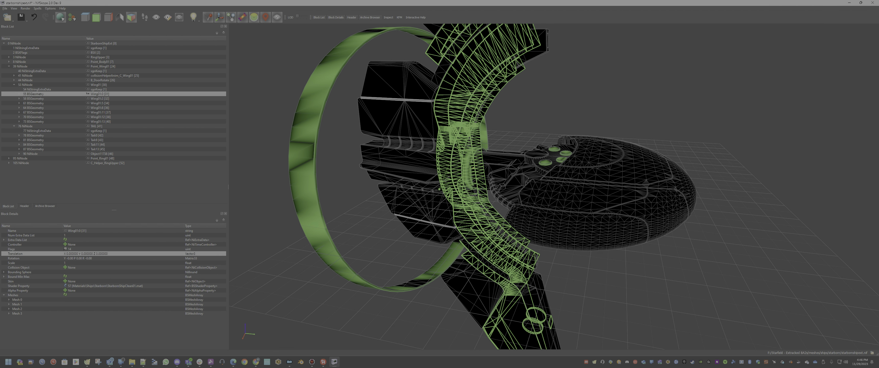
drag(447, 187, 634, 202)
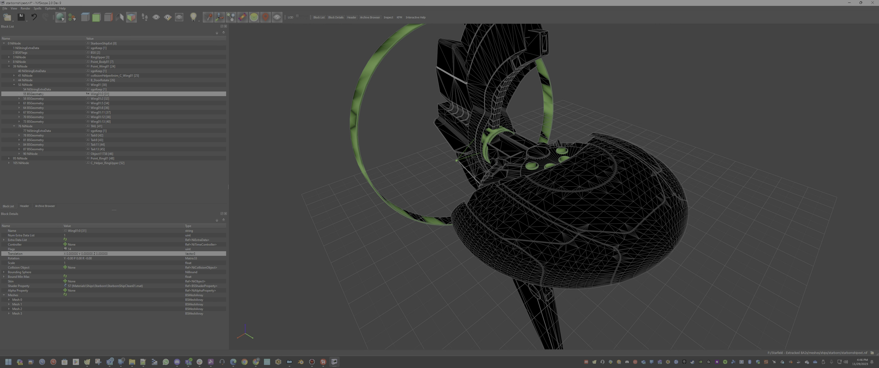
click(568, 186)
drag(567, 187, 461, 130)
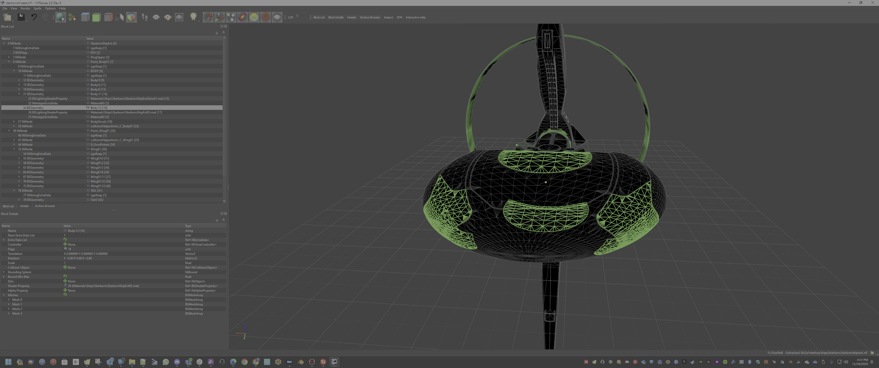
drag(550, 191, 561, 192)
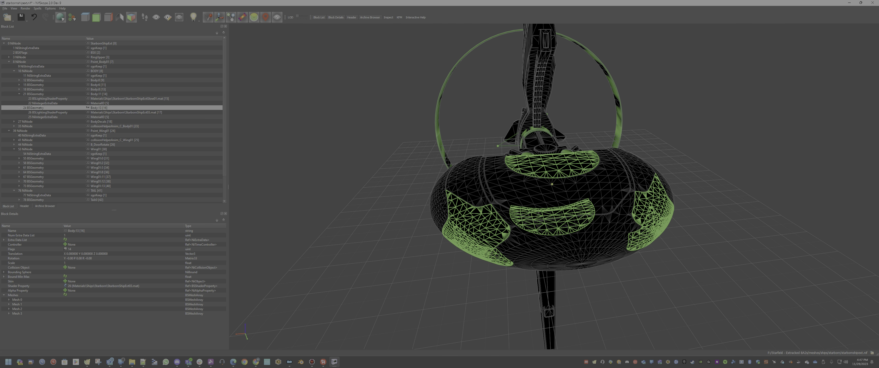
drag(552, 191, 546, 207)
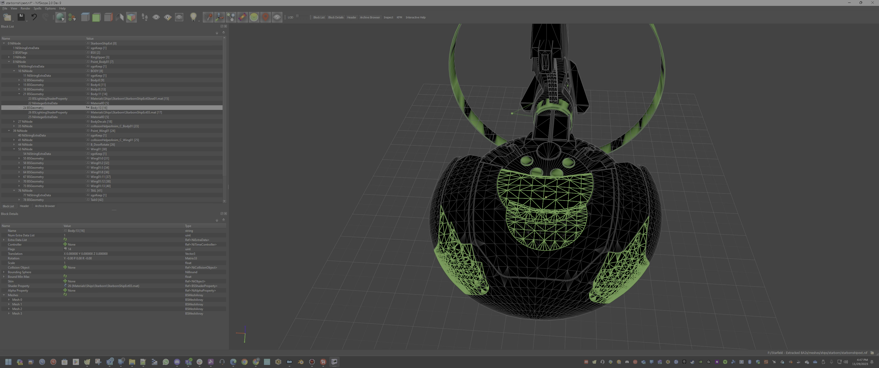
drag(546, 197, 549, 190)
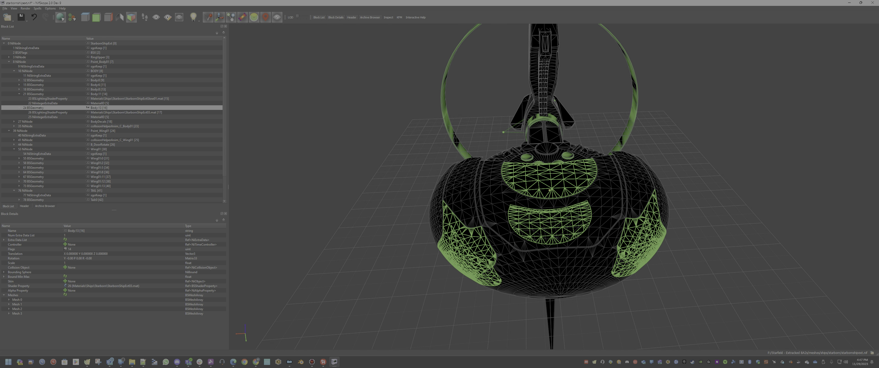
Expand Mesh 0 of the selected body panel geometry and review its mesh path.
click(9, 300)
click(14, 309)
click(31, 327)
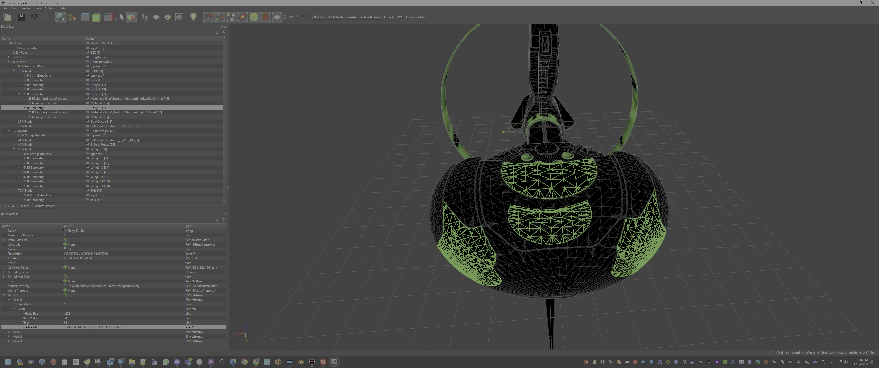
right_click(41, 105)
mouse_move(60, 107)
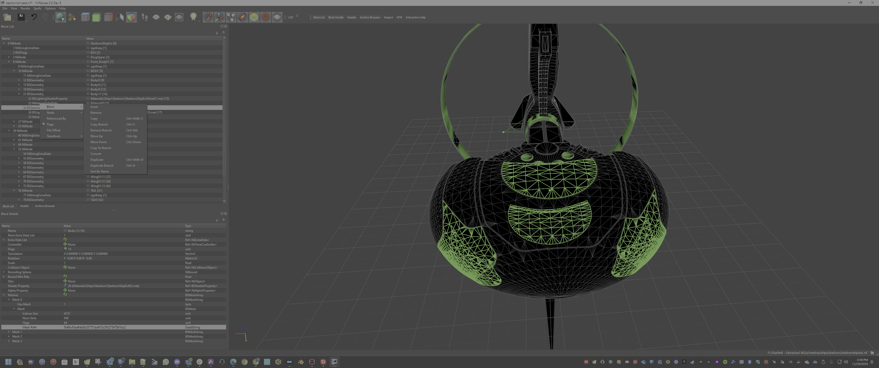
click(34, 93)
right_click(34, 92)
click(28, 71)
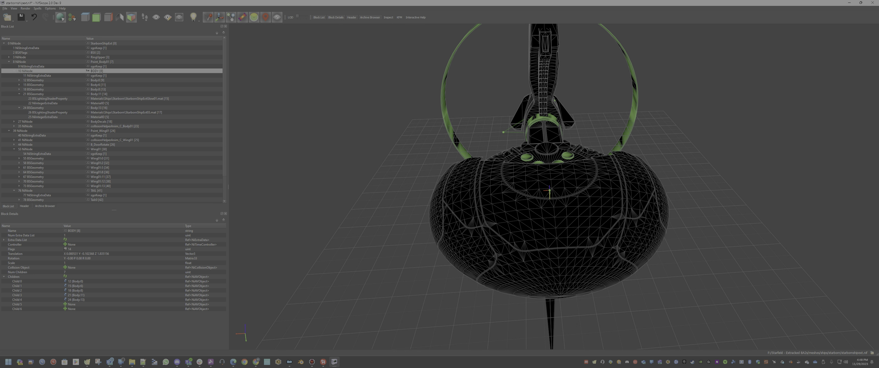
right_click(29, 67)
mouse_move(51, 70)
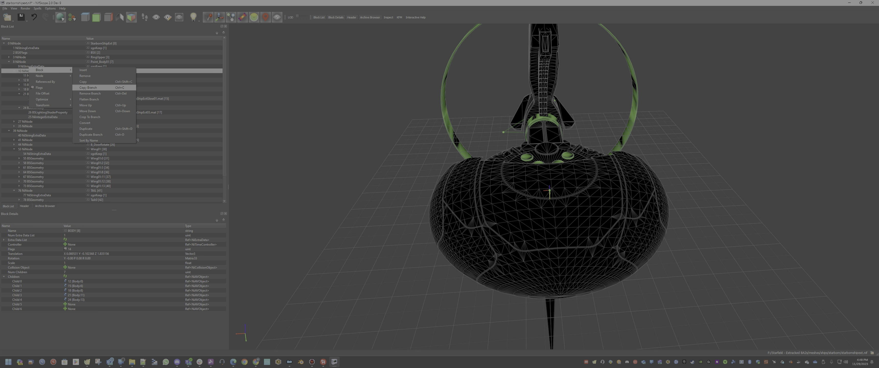
Copy the body panel geometry's whole branch and paste it under the BODY node.
click(40, 109)
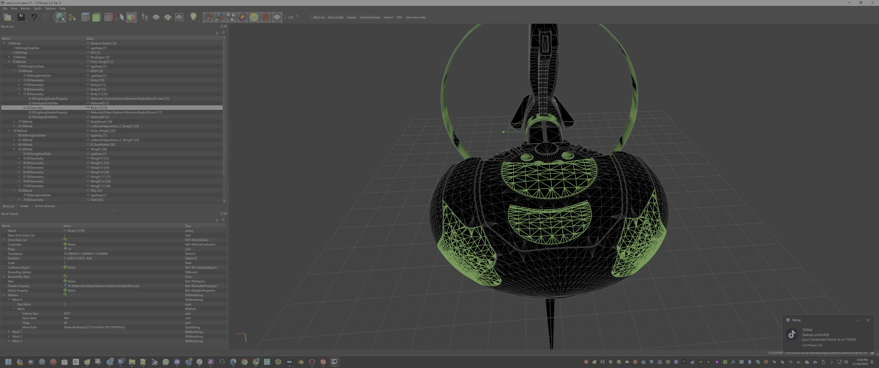
right_click(40, 108)
mouse_move(55, 105)
mouse_move(65, 106)
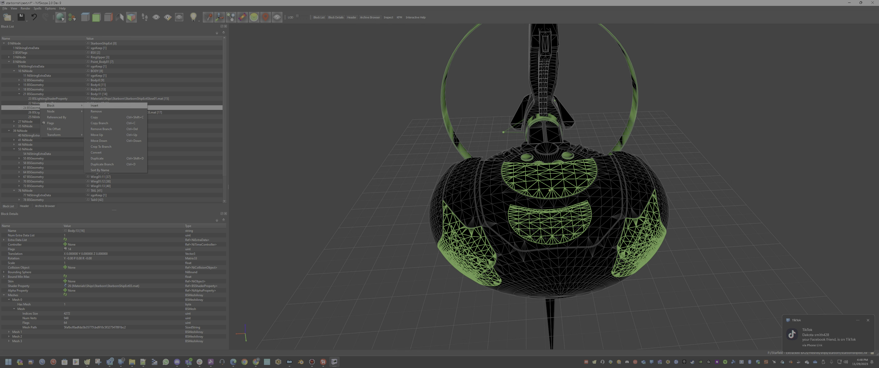
click(103, 123)
click(25, 71)
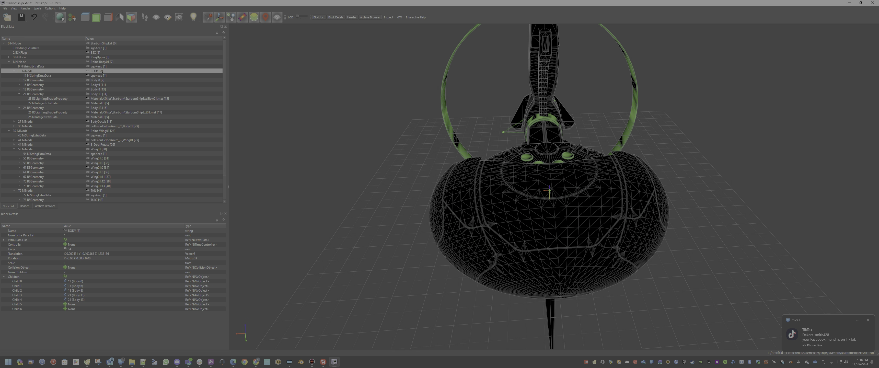
right_click(28, 67)
mouse_move(51, 69)
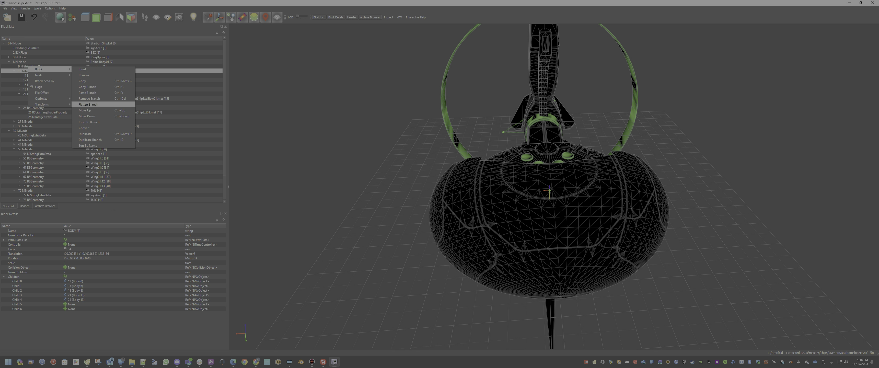
click(87, 92)
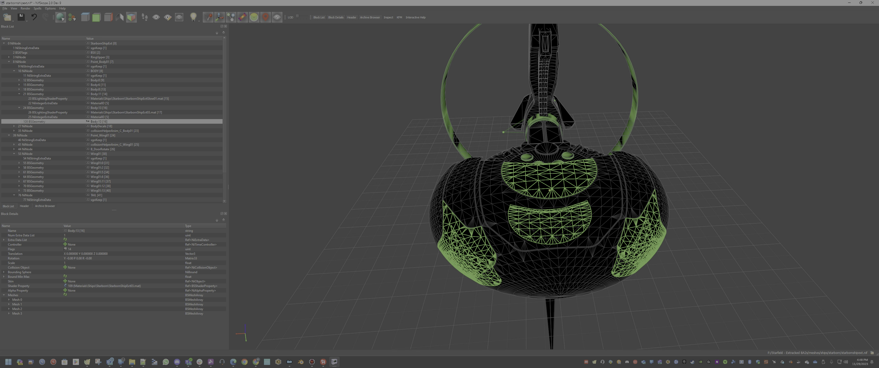
Set the mesh path of Mesh 0 in the pasted body geometry to 0000/glass.
key(Right)
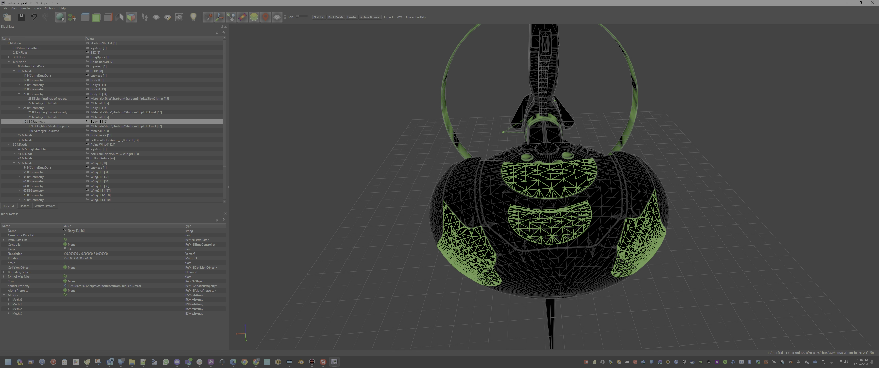
click(9, 300)
click(14, 309)
double_click(96, 327)
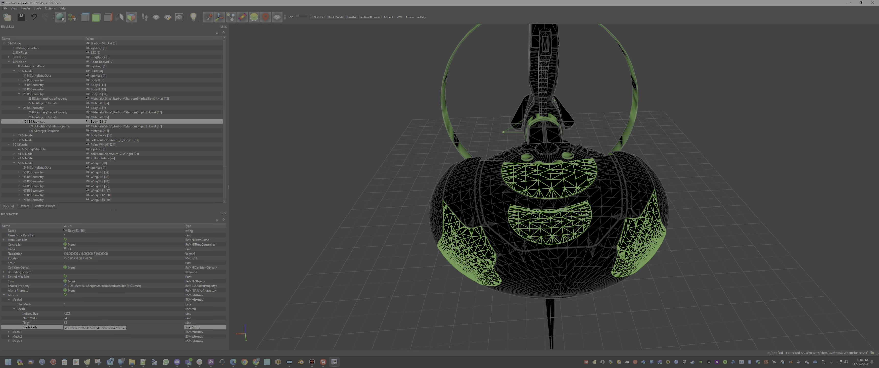
text(0000/glass)
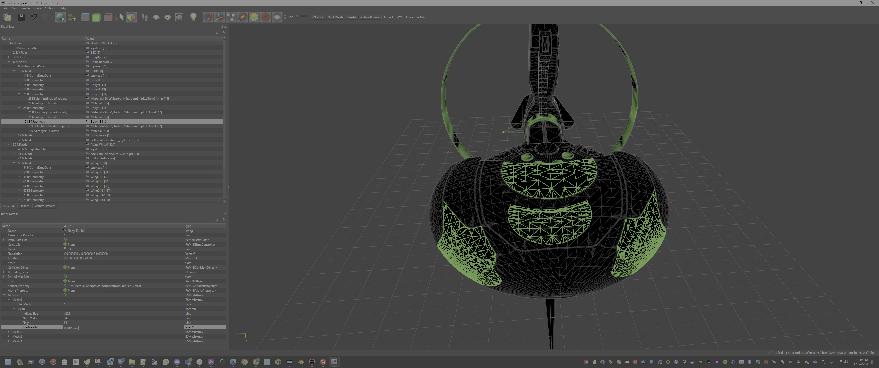
click(133, 322)
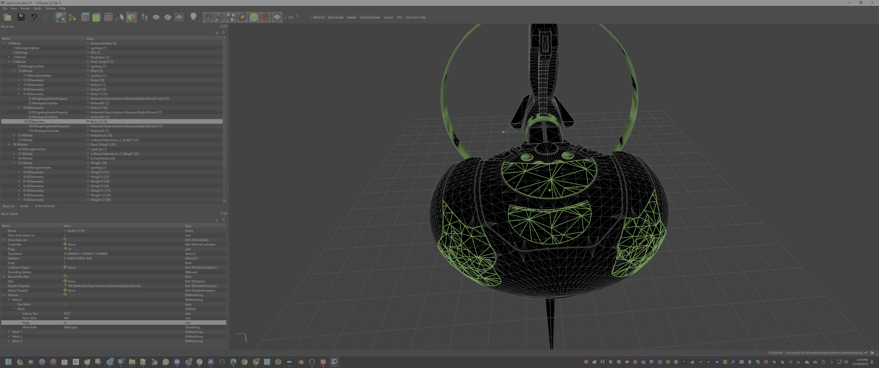
Copy the 0000/glass path from Mesh 0 into the mesh path of Mesh 1.
click(102, 327)
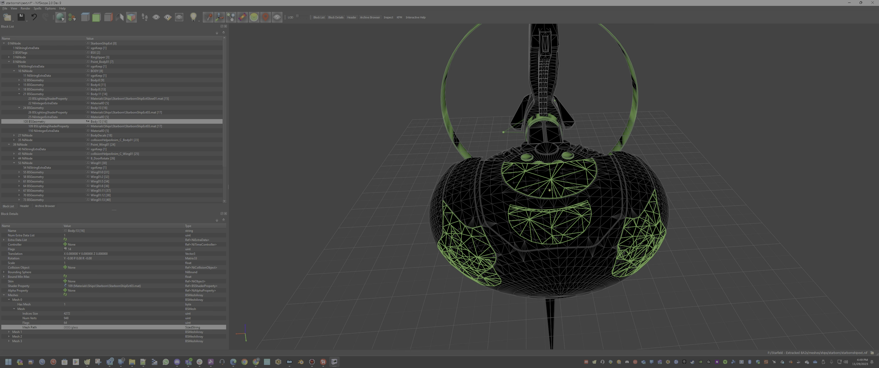
click(9, 331)
scroll(113, 283, down, 2)
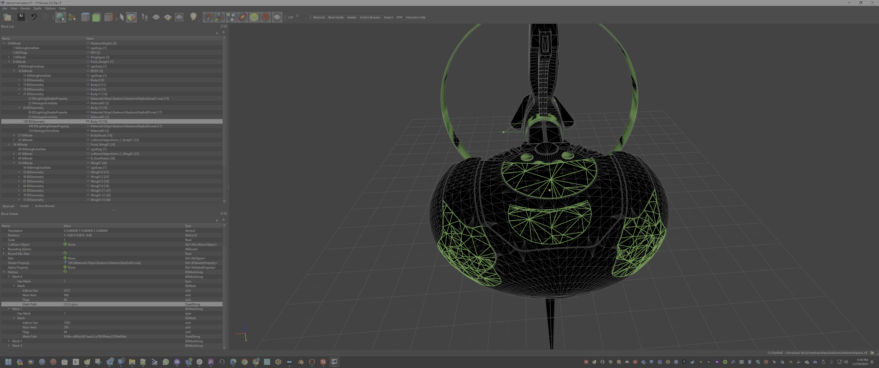
click(96, 337)
key(ctrl+v)
Apply the same 0000/glass mesh path to Mesh 2 and Mesh 3 of the pasted geometry.
click(9, 341)
scroll(112, 283, down, 1)
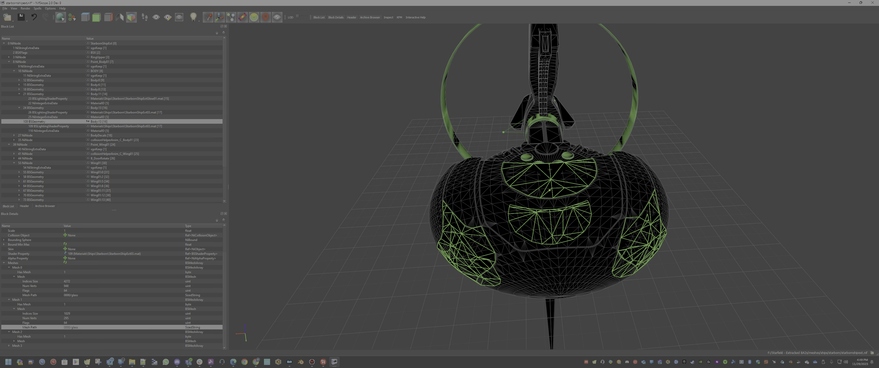
scroll(113, 283, down, 2)
click(14, 323)
click(96, 342)
key(ctrl+v)
scroll(113, 284, down, 1)
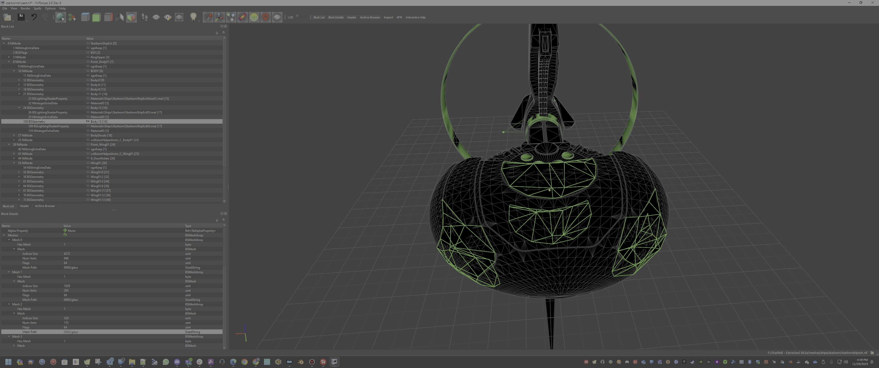
click(14, 346)
scroll(113, 283, down, 2)
click(95, 346)
key(ctrl+v)
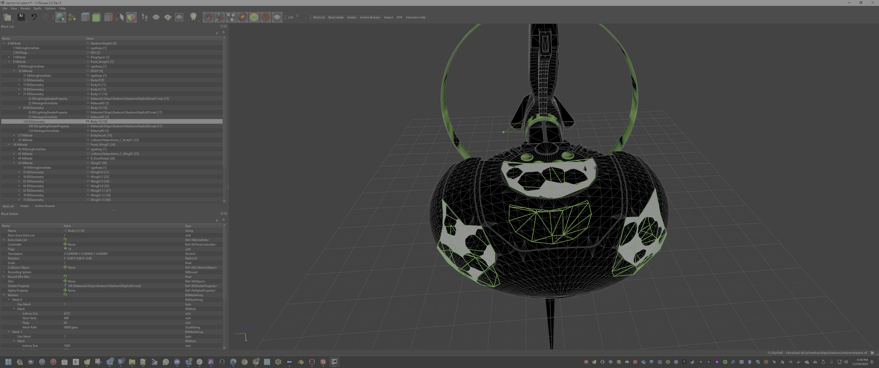
Check the mesh paths of the pasted geometry and compare its glass panels with the neighbouring body geometry from several angles.
scroll(113, 287, down, 6)
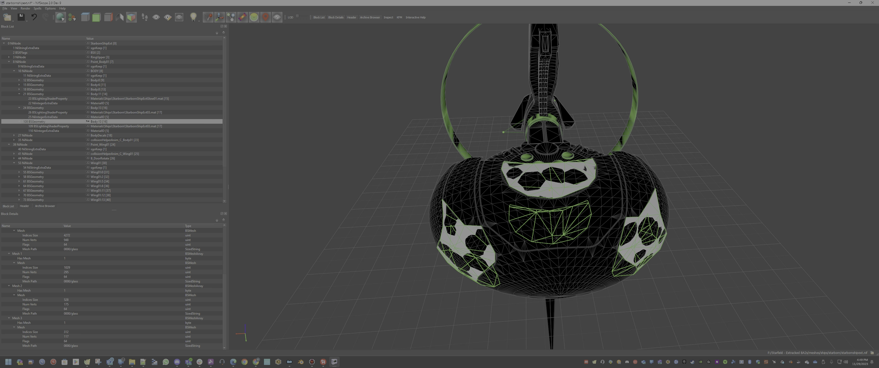
scroll(112, 287, up, 2)
scroll(113, 287, up, 2)
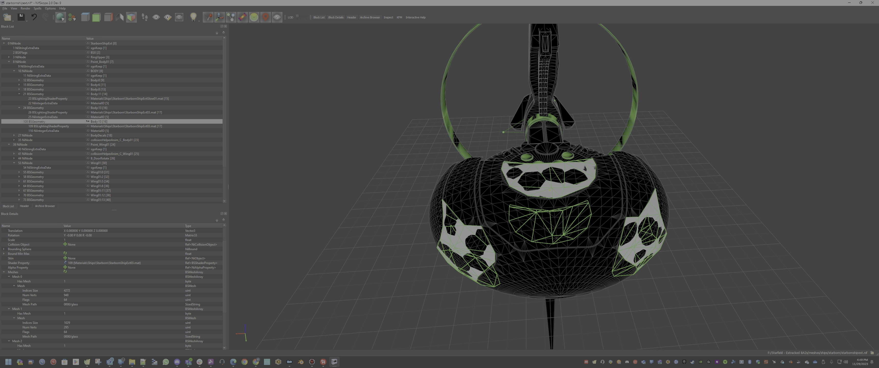
drag(532, 191, 565, 202)
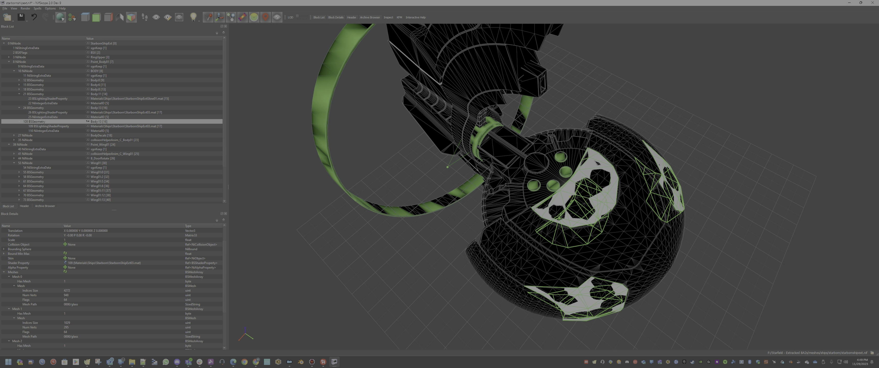
click(34, 94)
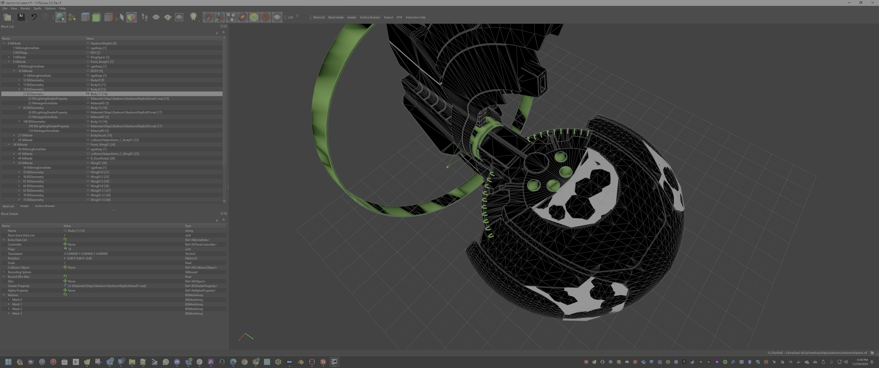
click(34, 122)
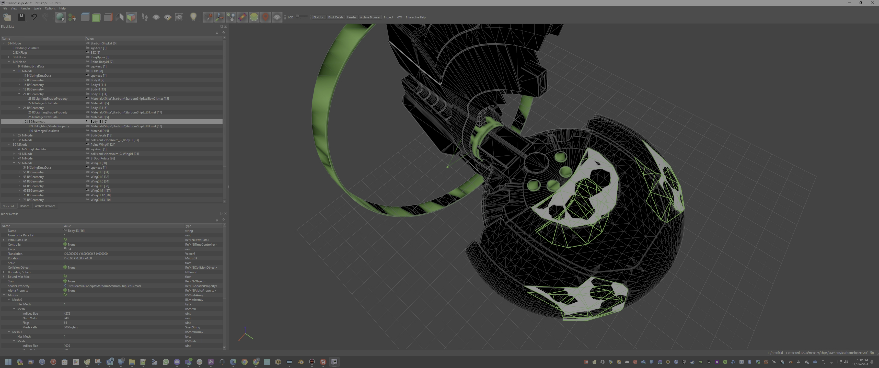
drag(546, 191, 564, 185)
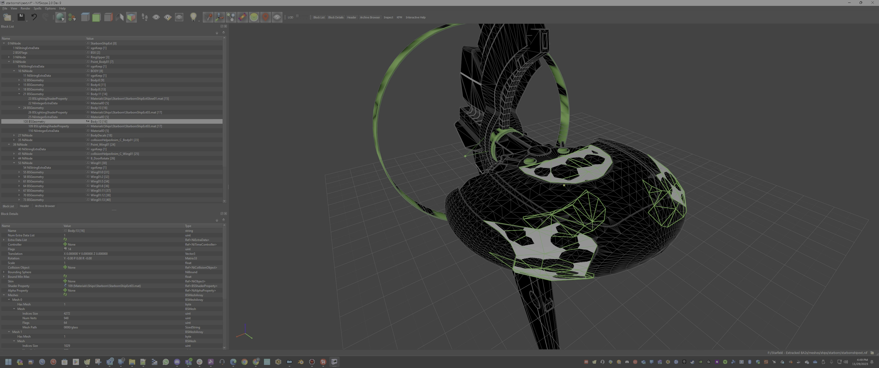
Switch to File Explorer and examine the folder structure of Data\geometries in the Starfield installation.
drag(564, 186, 579, 172)
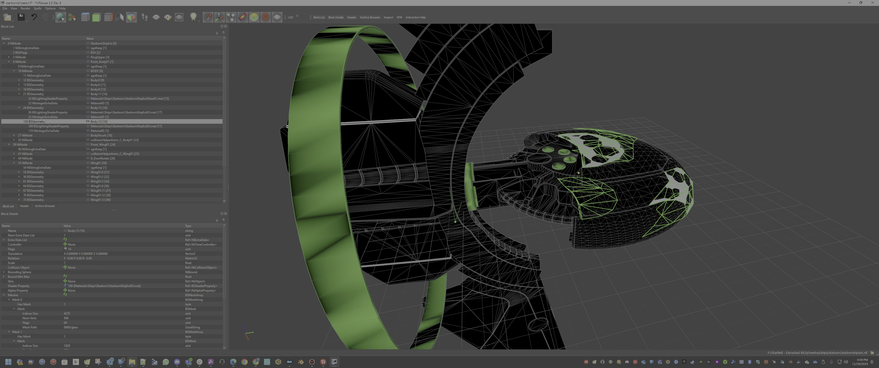
click(131, 362)
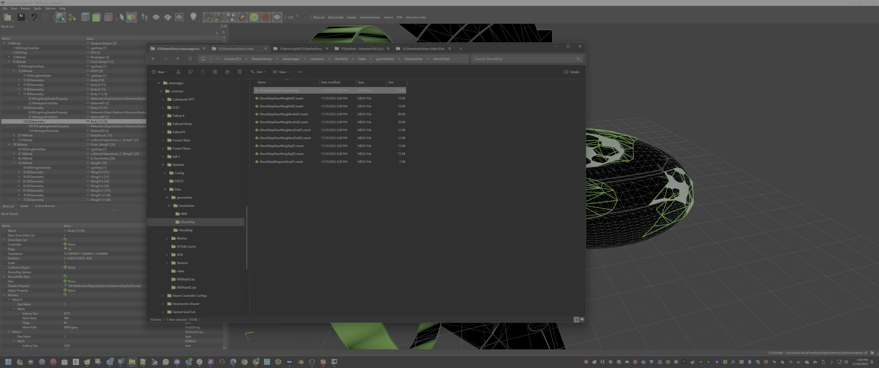
click(237, 49)
click(181, 48)
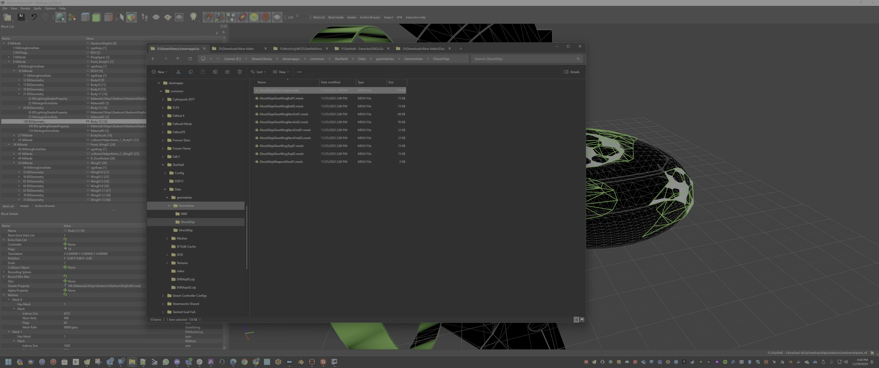
click(184, 197)
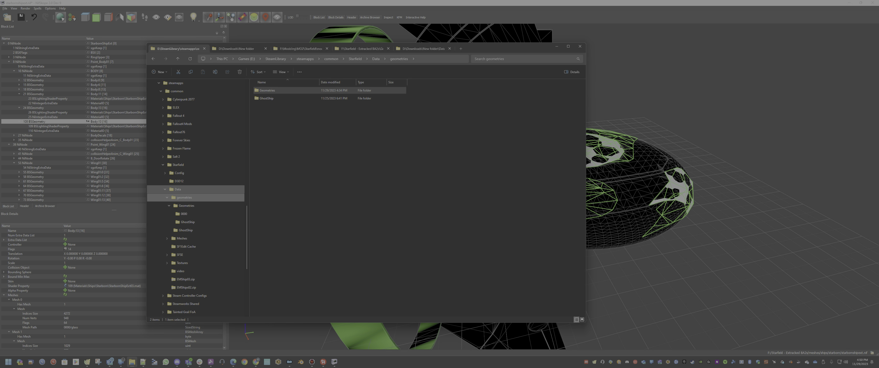
click(178, 189)
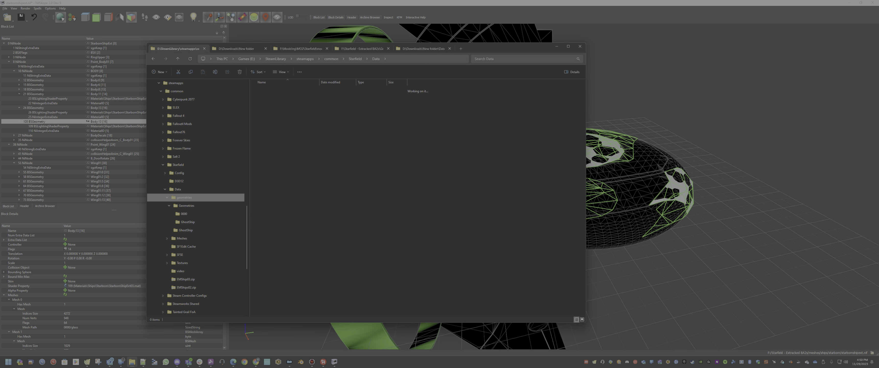
click(185, 197)
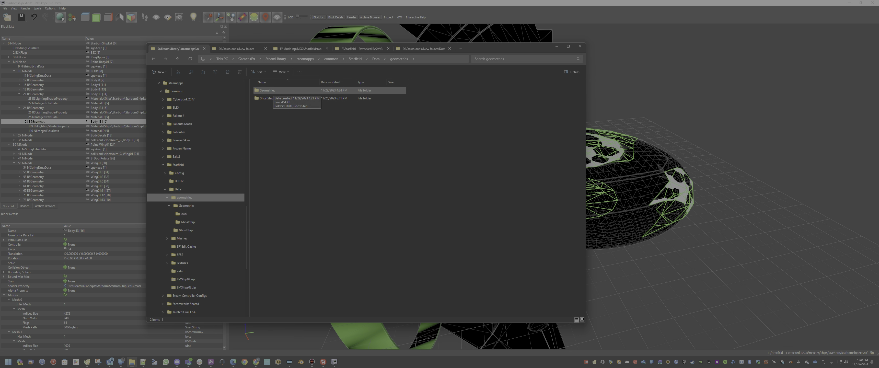
Move the 0000 and GhostShip folders out of the nested Geometries folder into Data\geometries, and remove the nested folder.
click(268, 91)
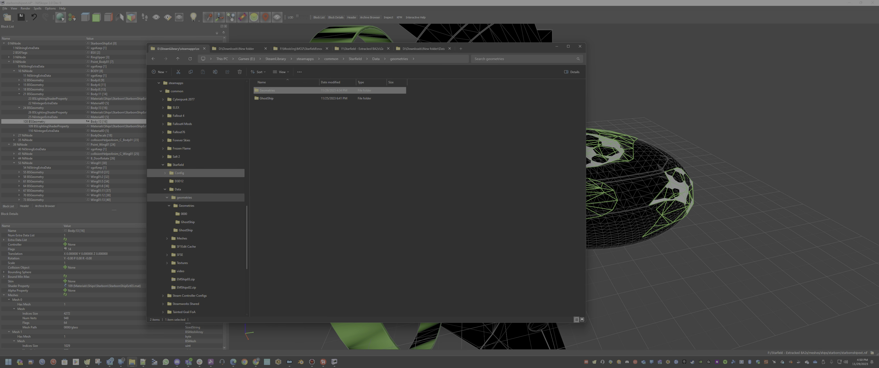
click(184, 214)
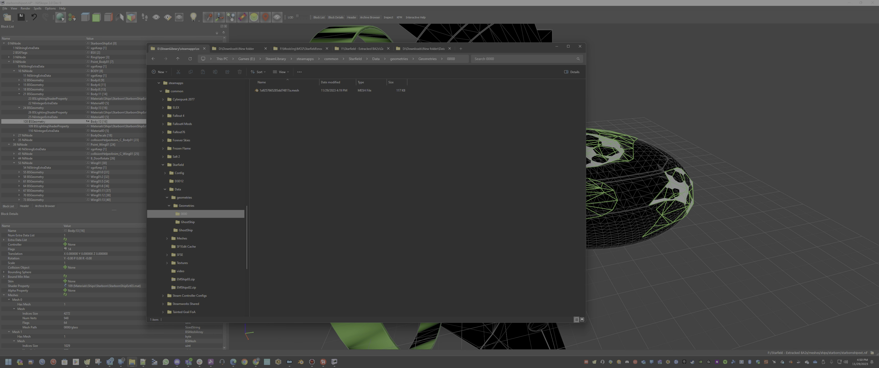
drag(184, 214, 184, 197)
click(420, 141)
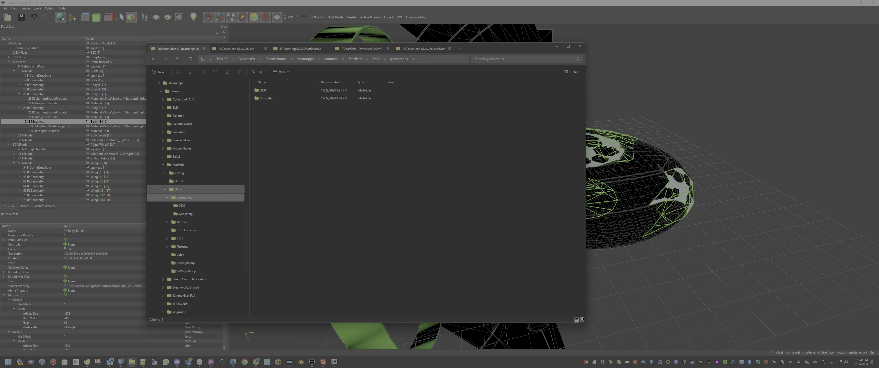
Check the contents of the 0000 and GhostShip mesh folders directly under Data\geometries.
click(178, 189)
click(184, 197)
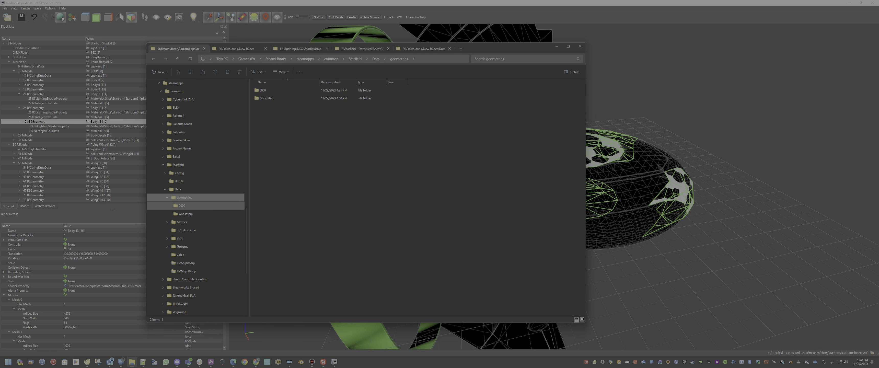
click(183, 205)
click(184, 213)
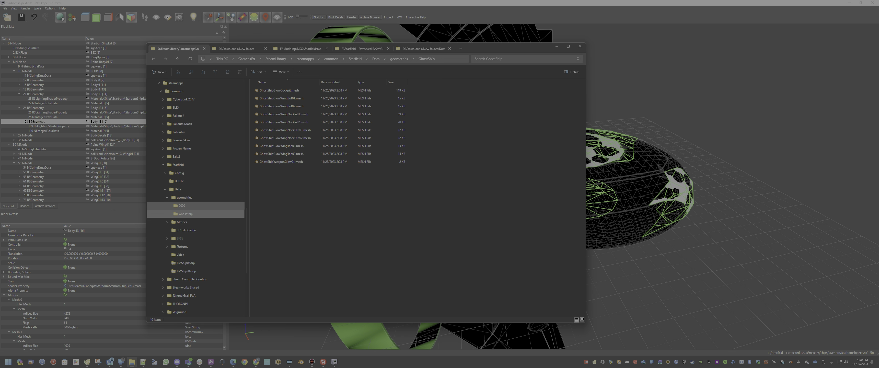
click(183, 206)
click(185, 214)
click(183, 206)
Return to NifSkope and open the Resources settings at the Starfield game path to check it.
drag(717, 211, 694, 221)
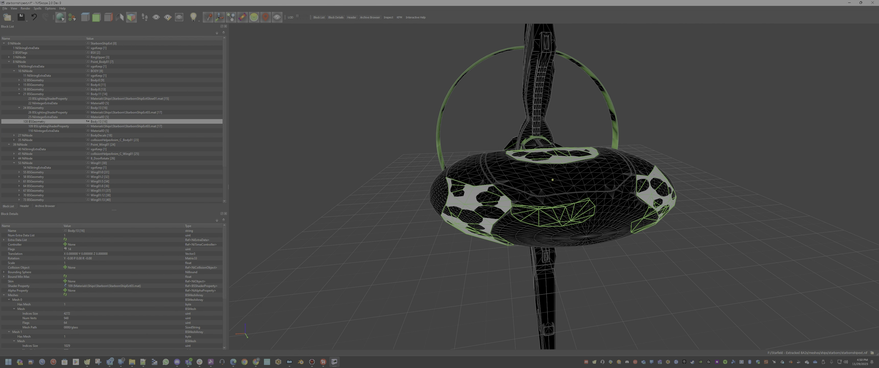
click(4, 8)
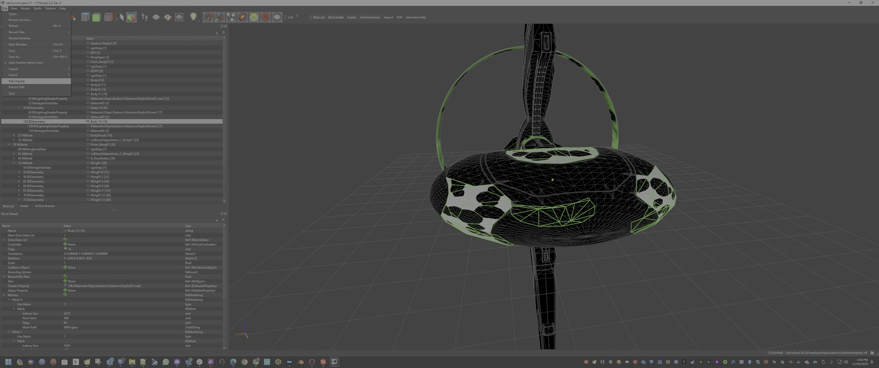
key(Escape)
click(25, 9)
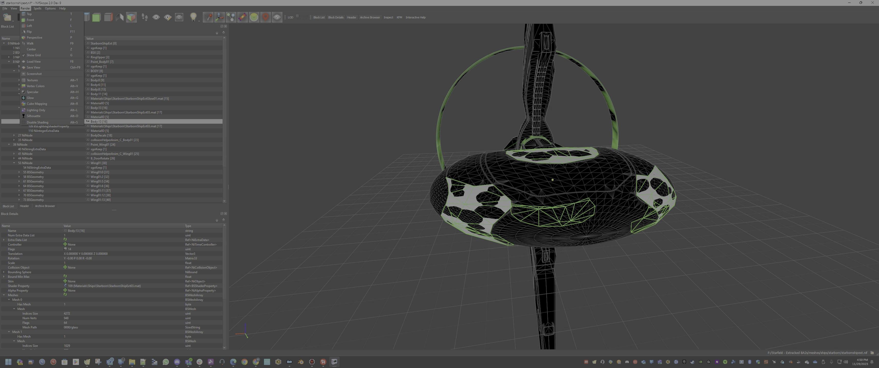
key(Escape)
click(50, 8)
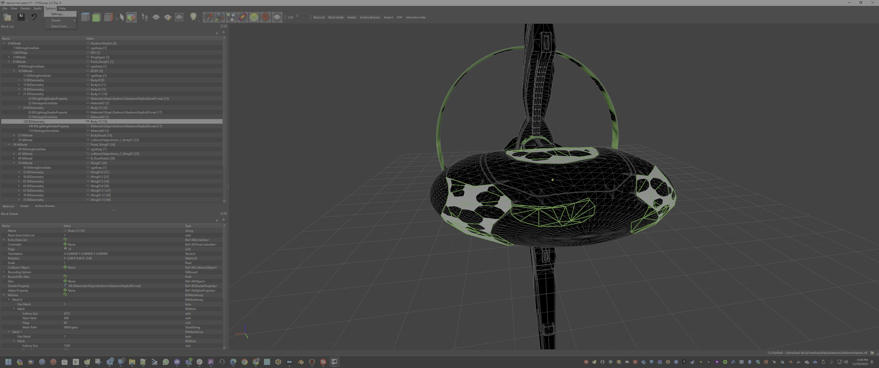
click(59, 14)
click(343, 126)
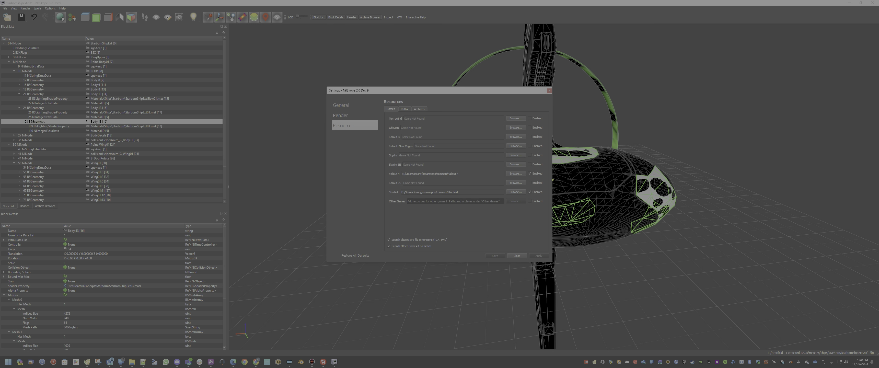
click(452, 192)
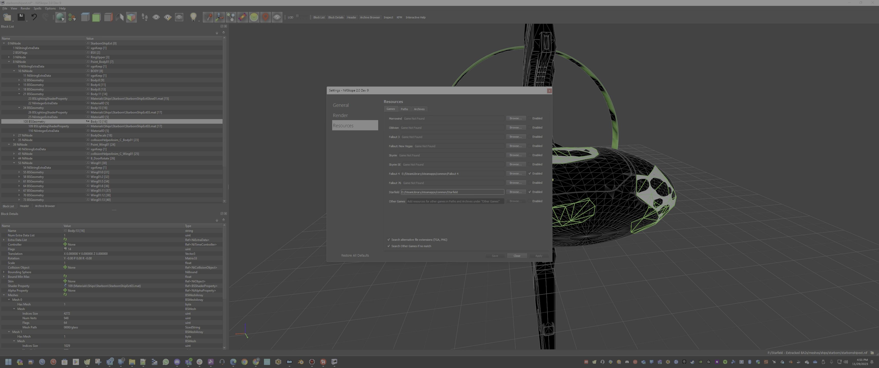